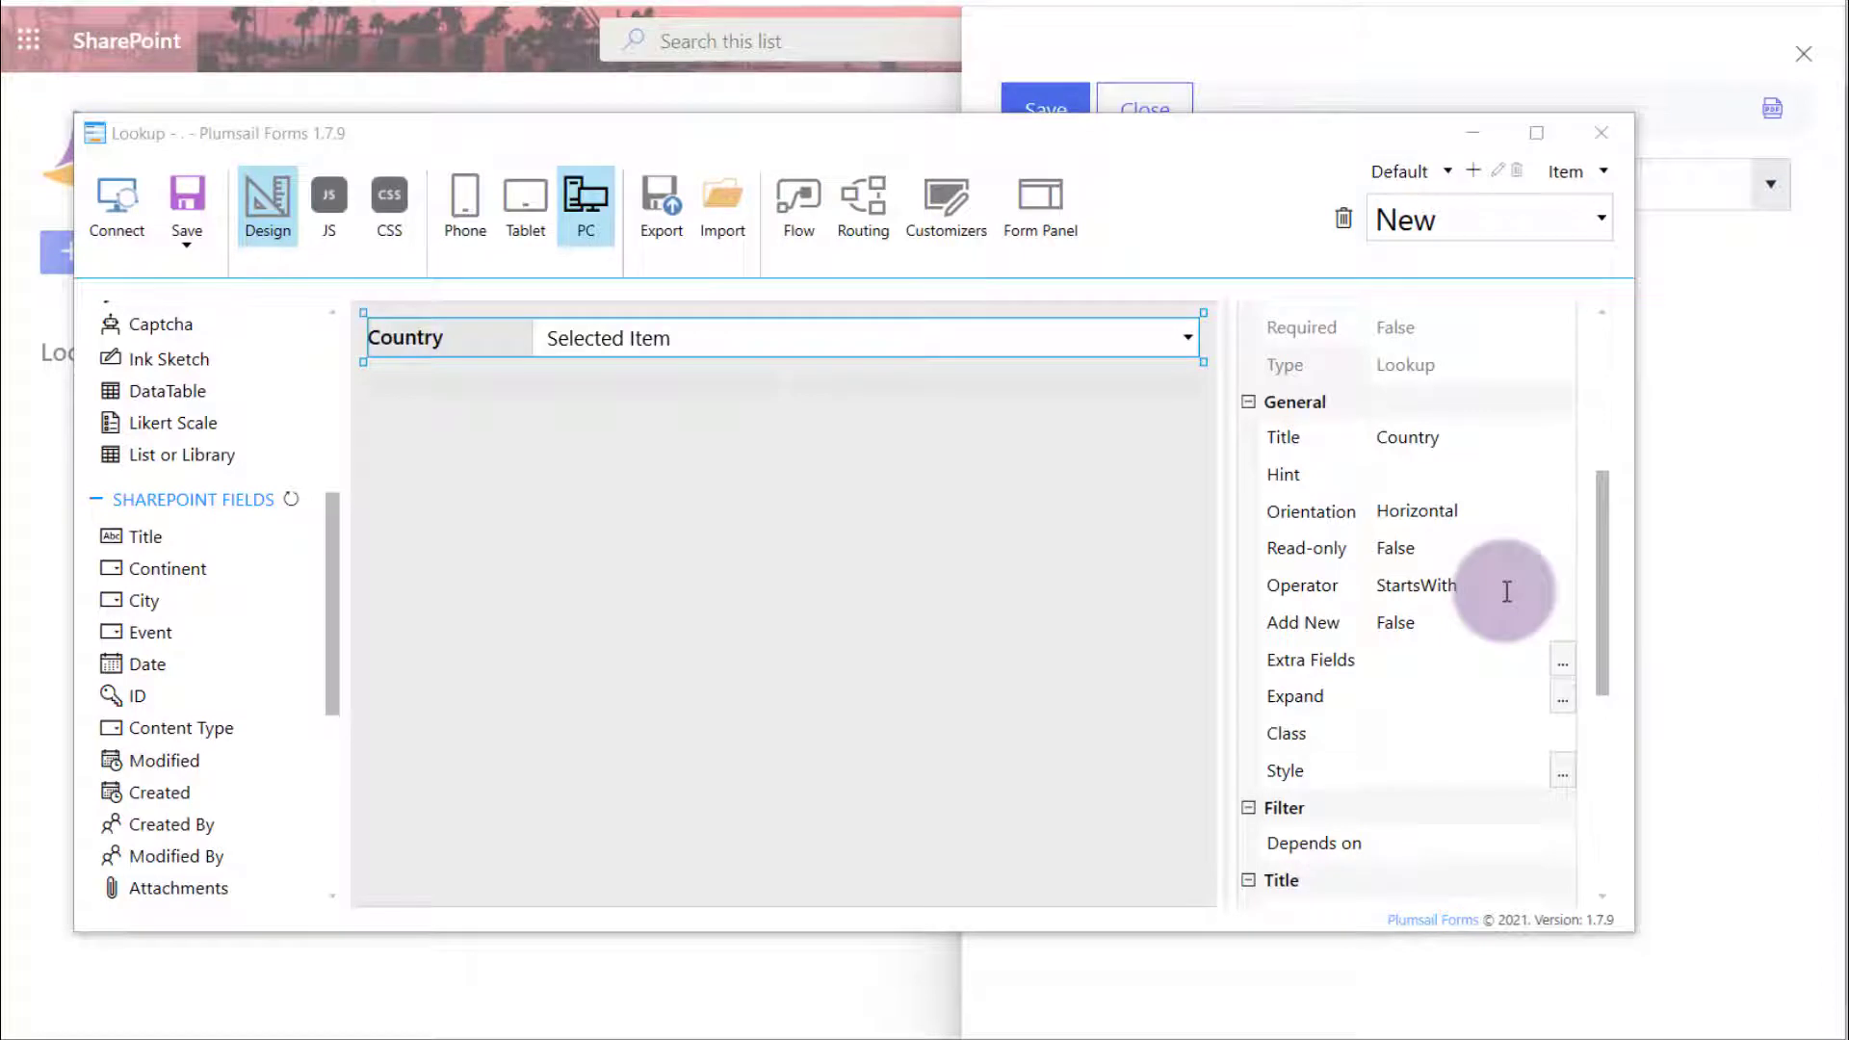
- Review the Country operator choices, then test StartsWith by searching Country for 'unit' and 'ar'
left_click(1512, 586)
left_click(1512, 586)
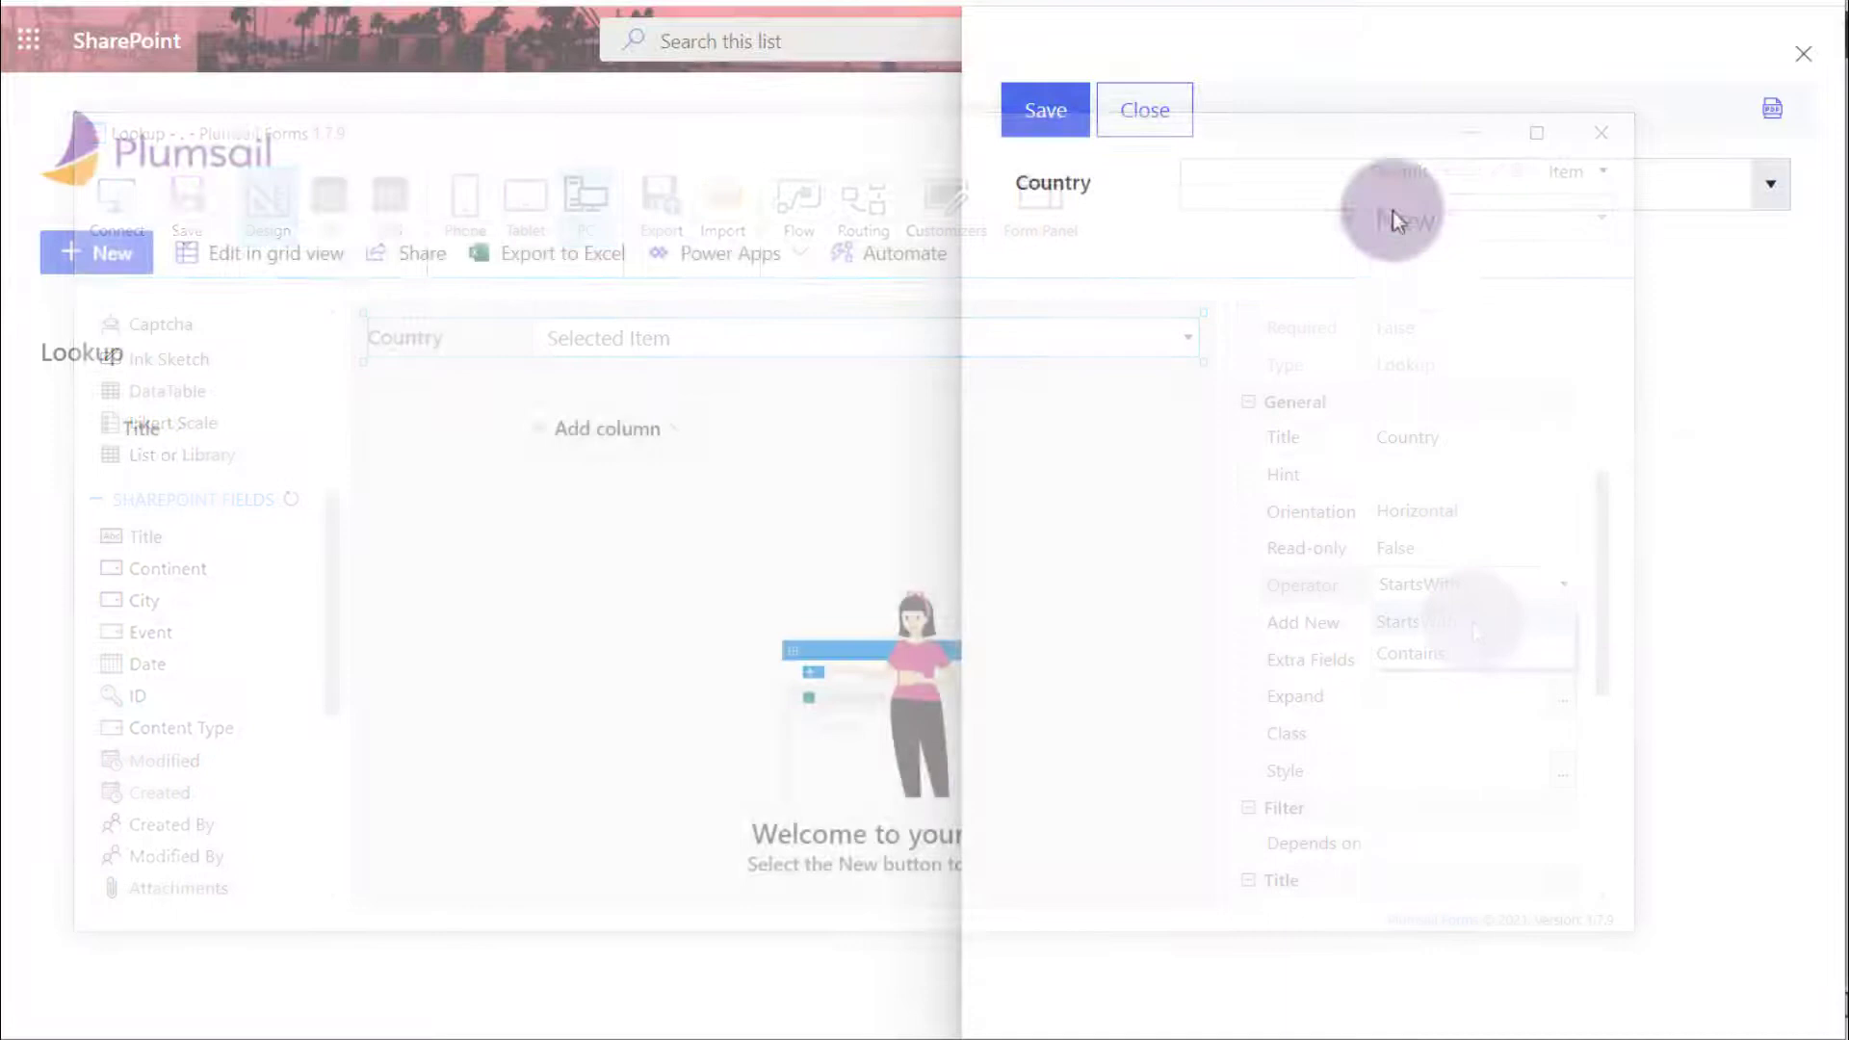
left_click(1766, 185)
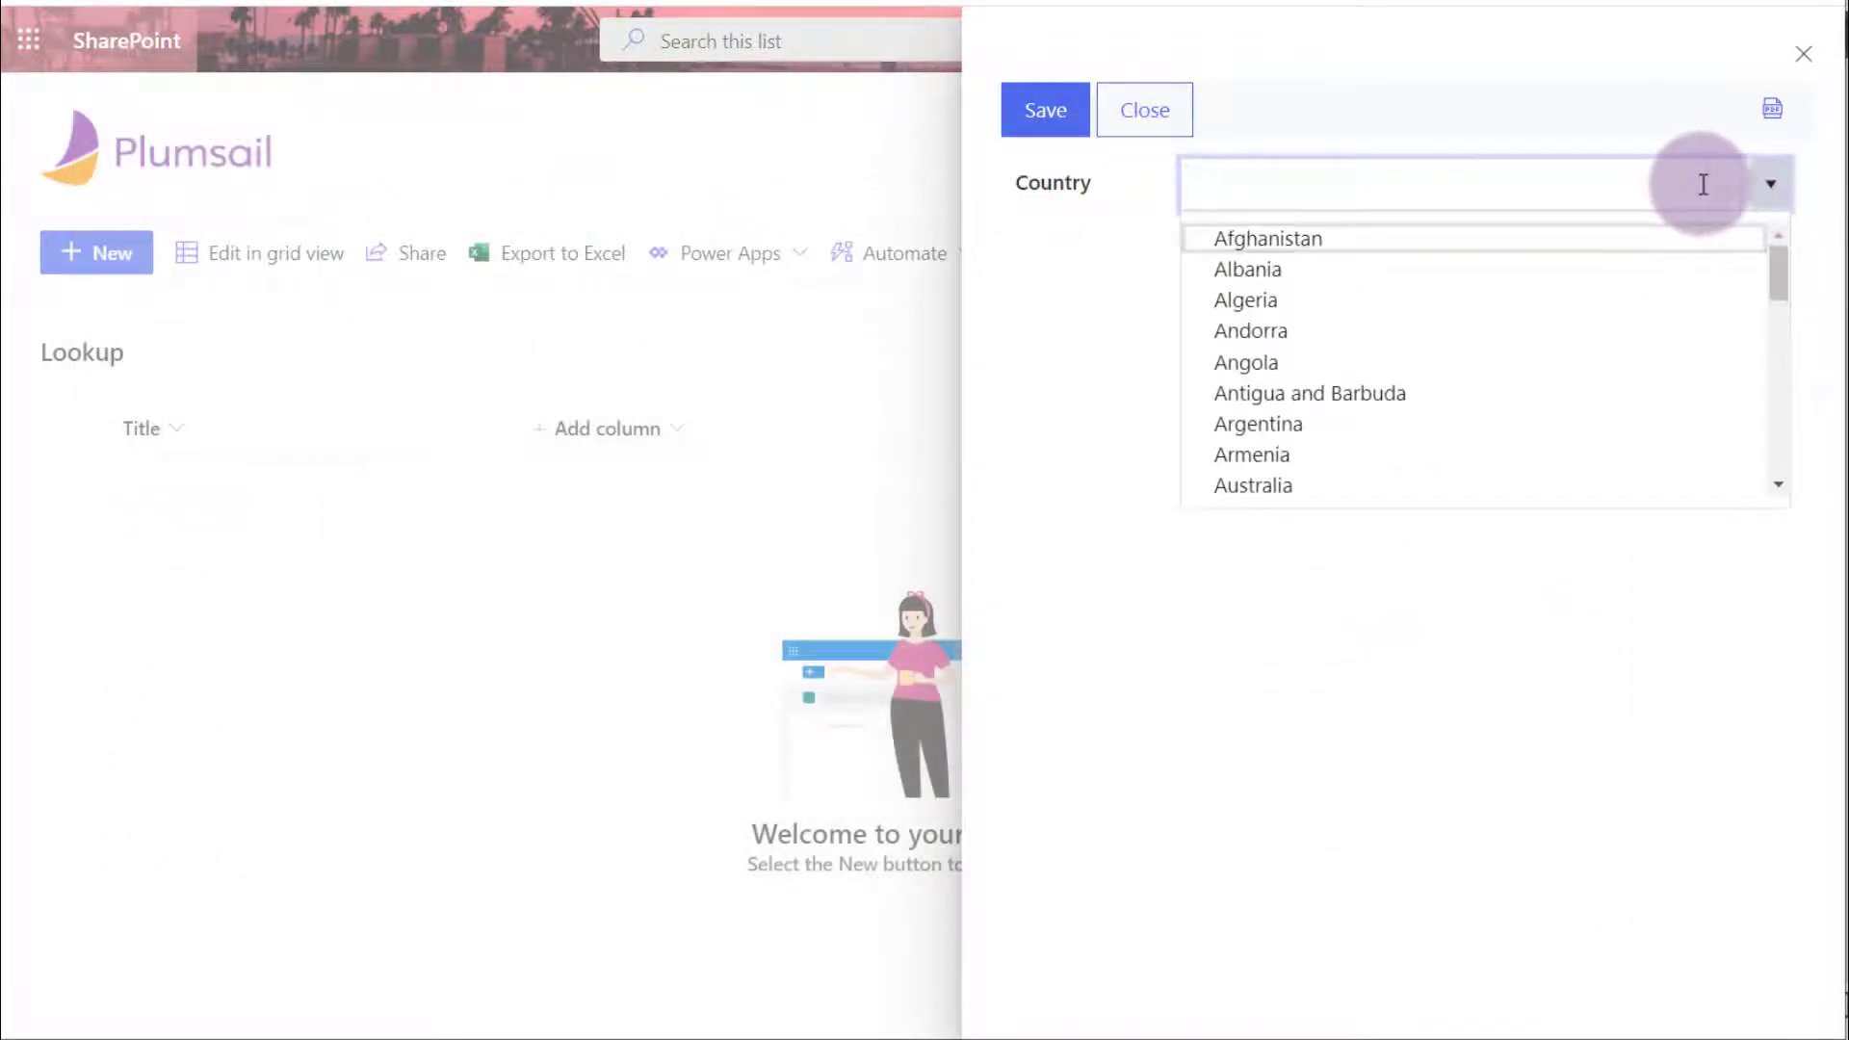
type("unit")
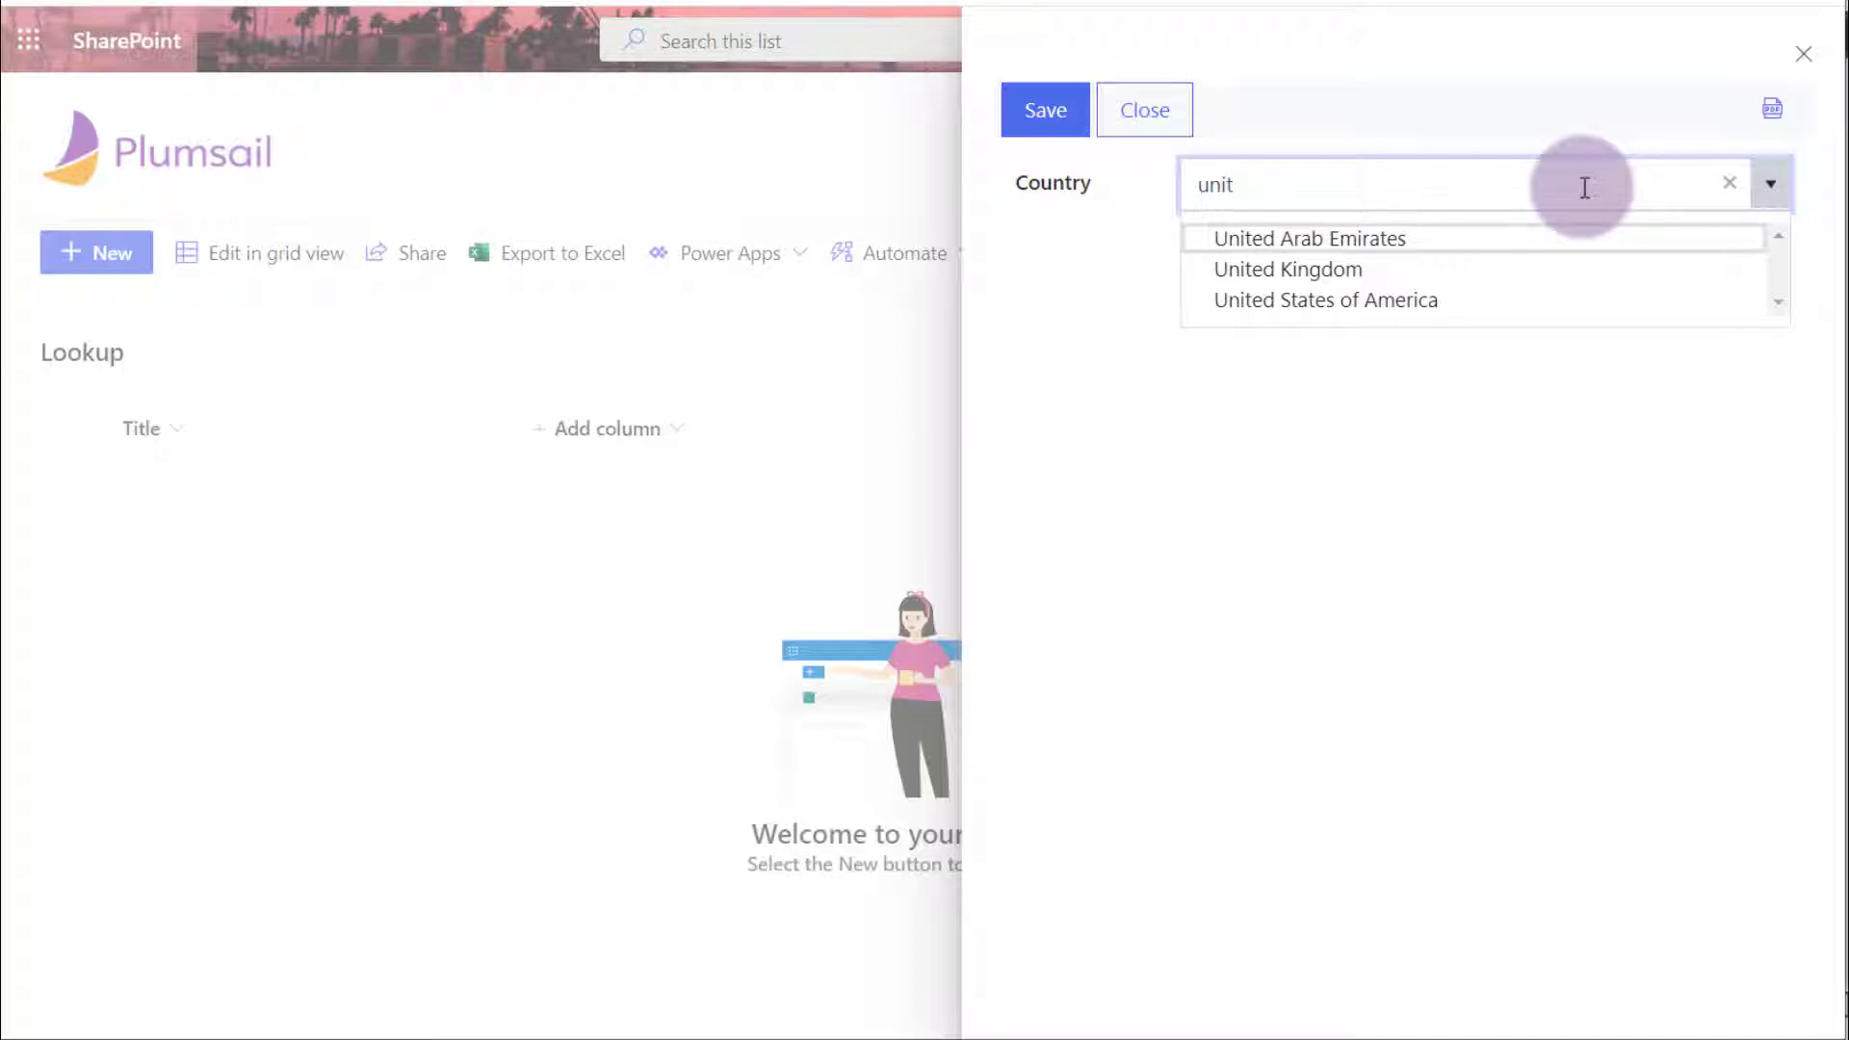
key("BackSpace")
key("BackSpace")
key("BackSpace")
type("ar")
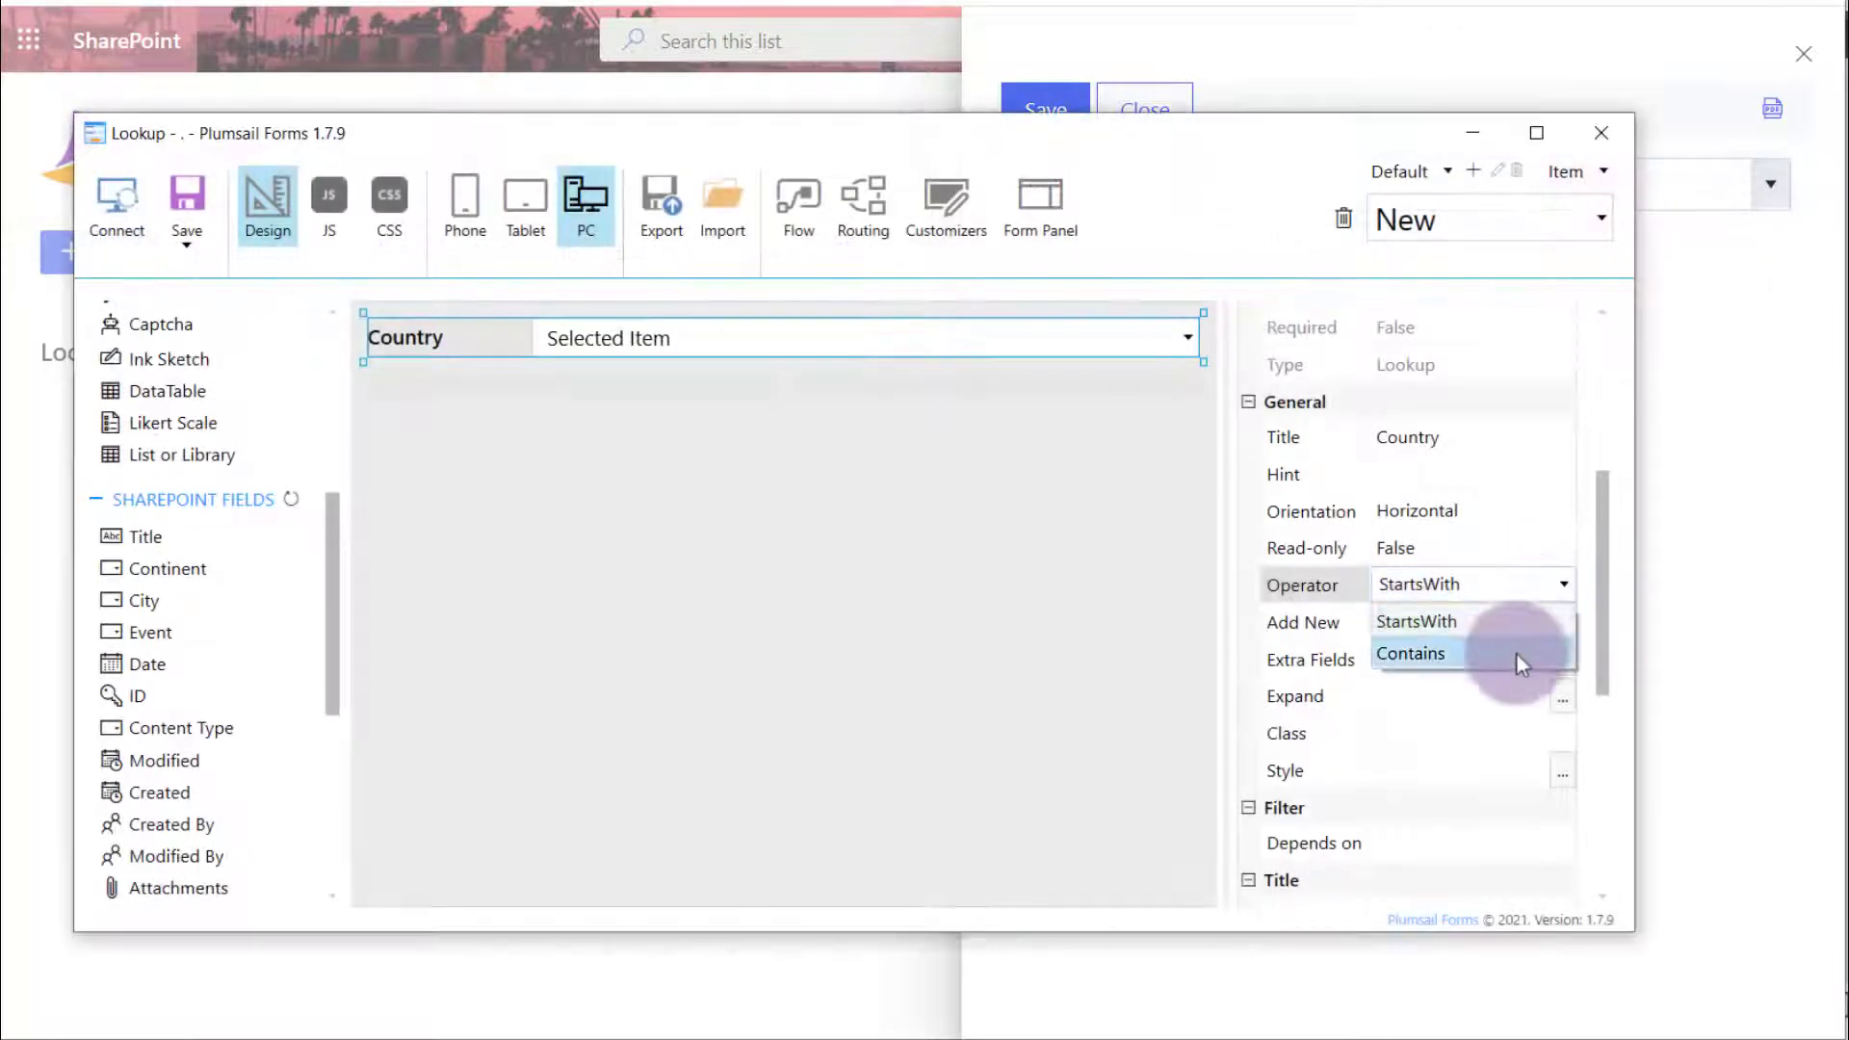
- Switch the Country operator to Contains and test it with 'ana' and 'olo' (Colombia)
left_click(1516, 653)
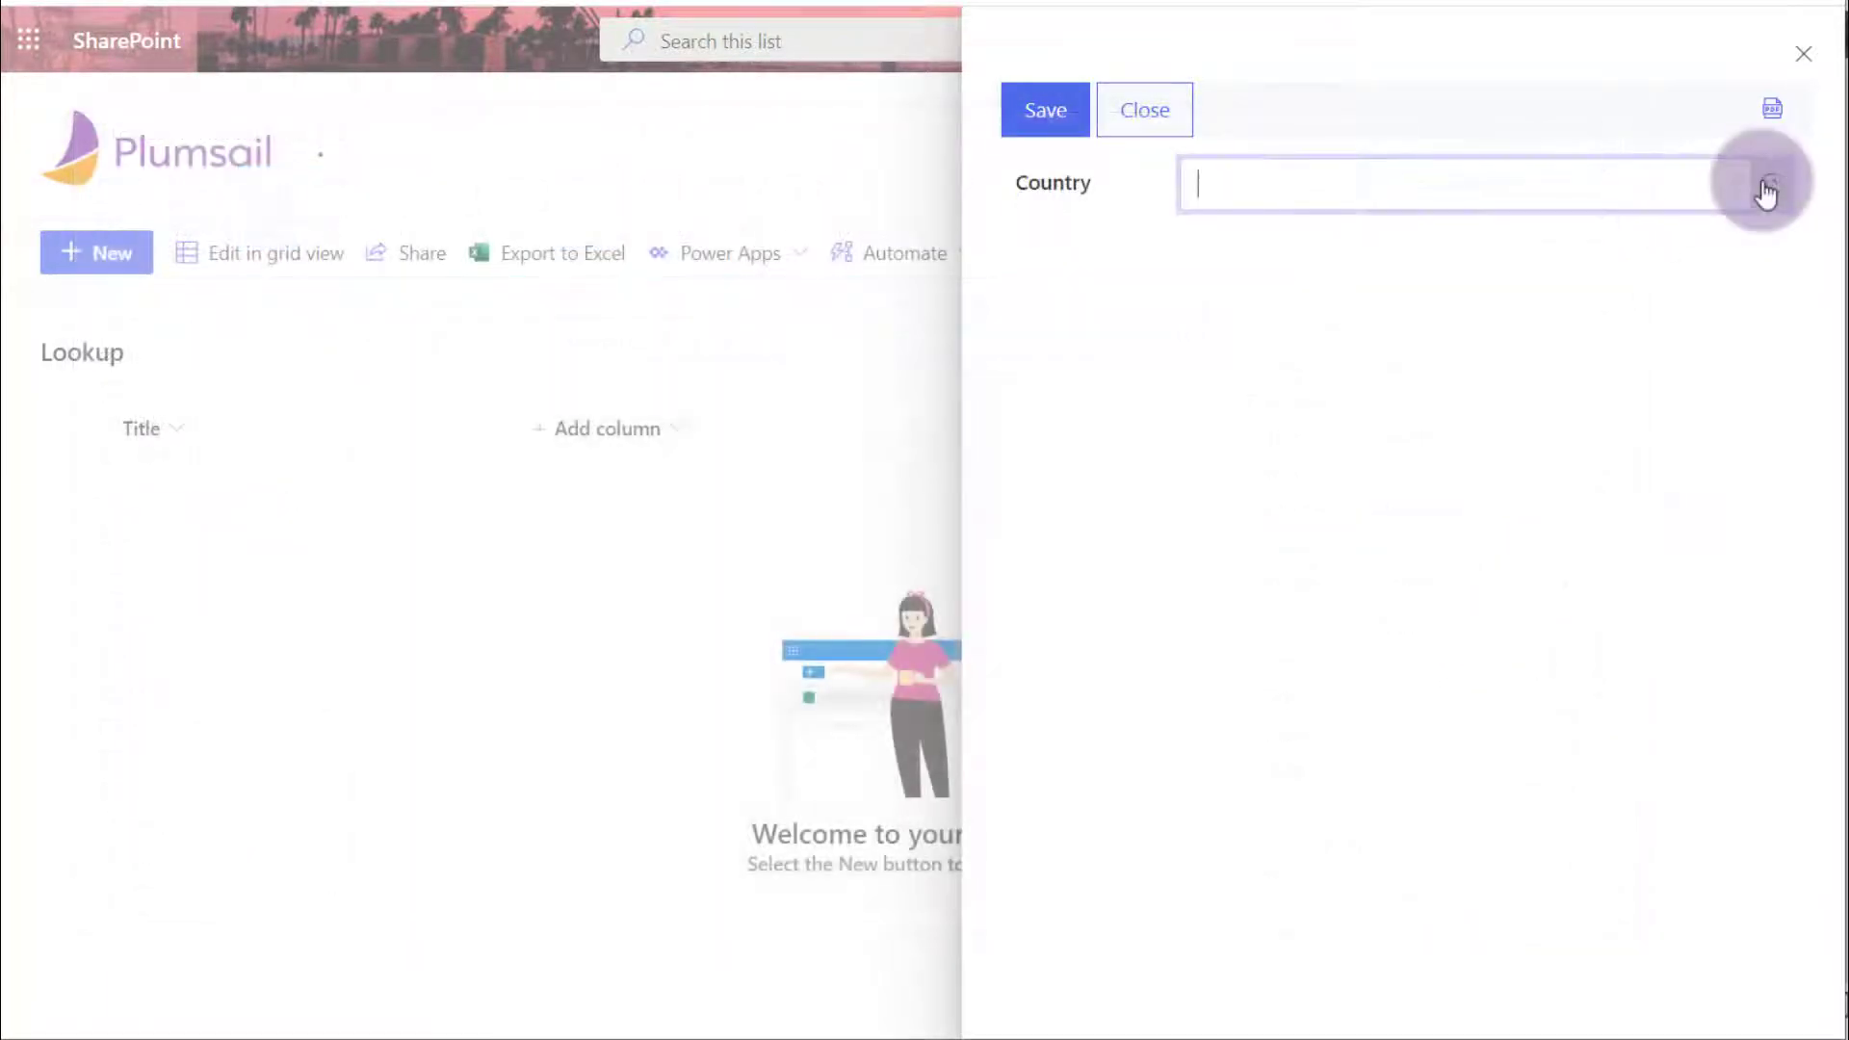
left_click(1765, 187)
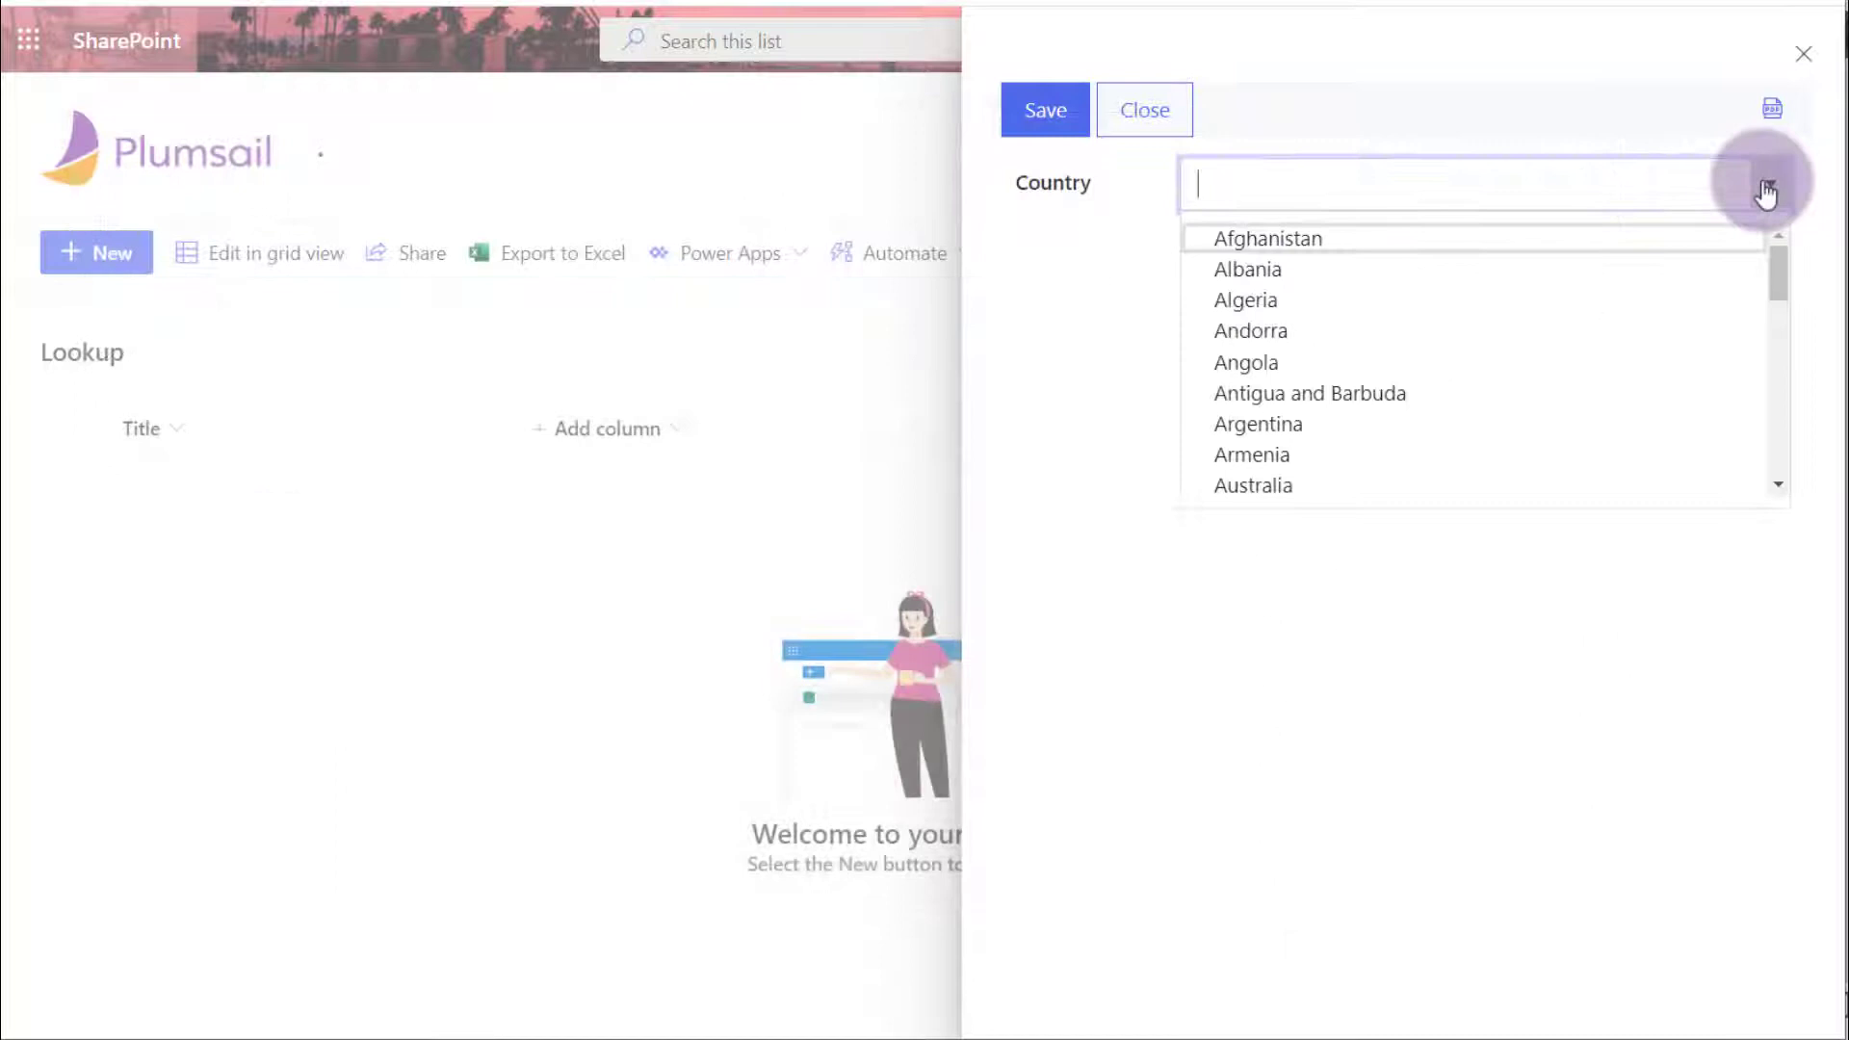
type("ana")
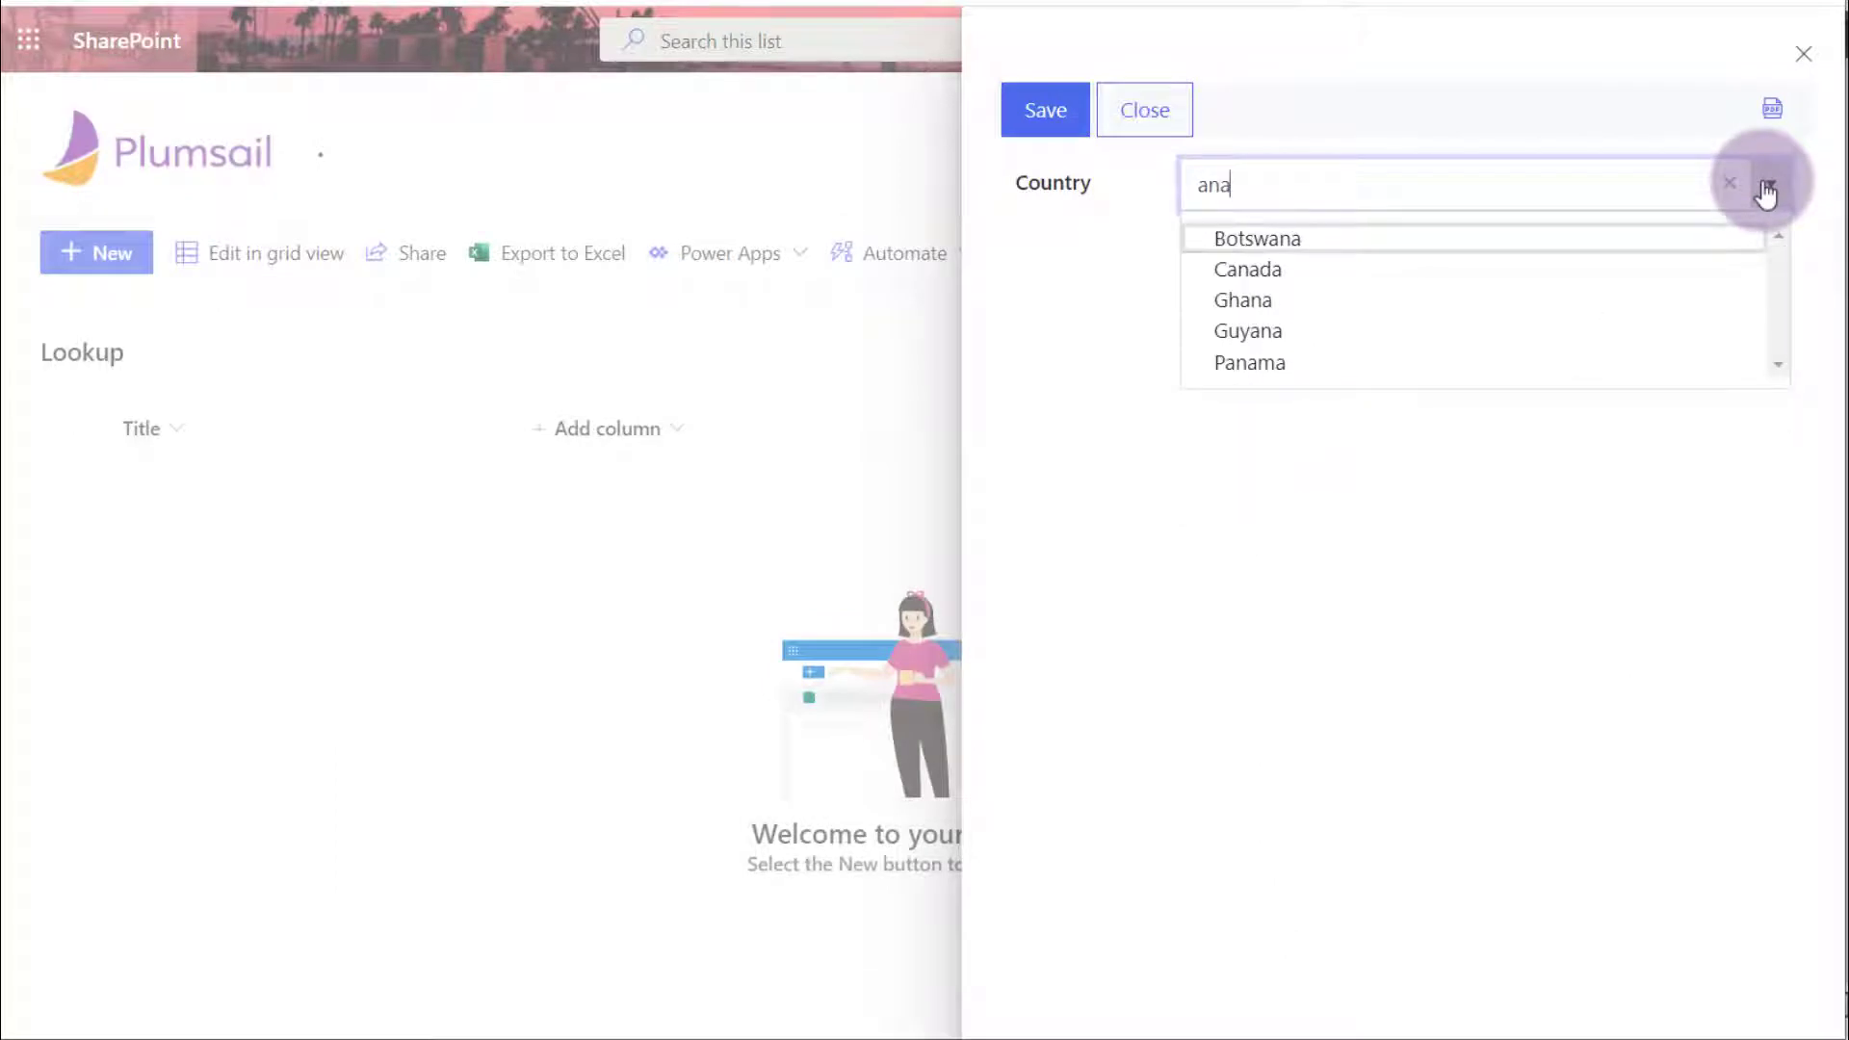
key("BackSpace")
key("BackSpace")
key("BackSpace")
type("olo")
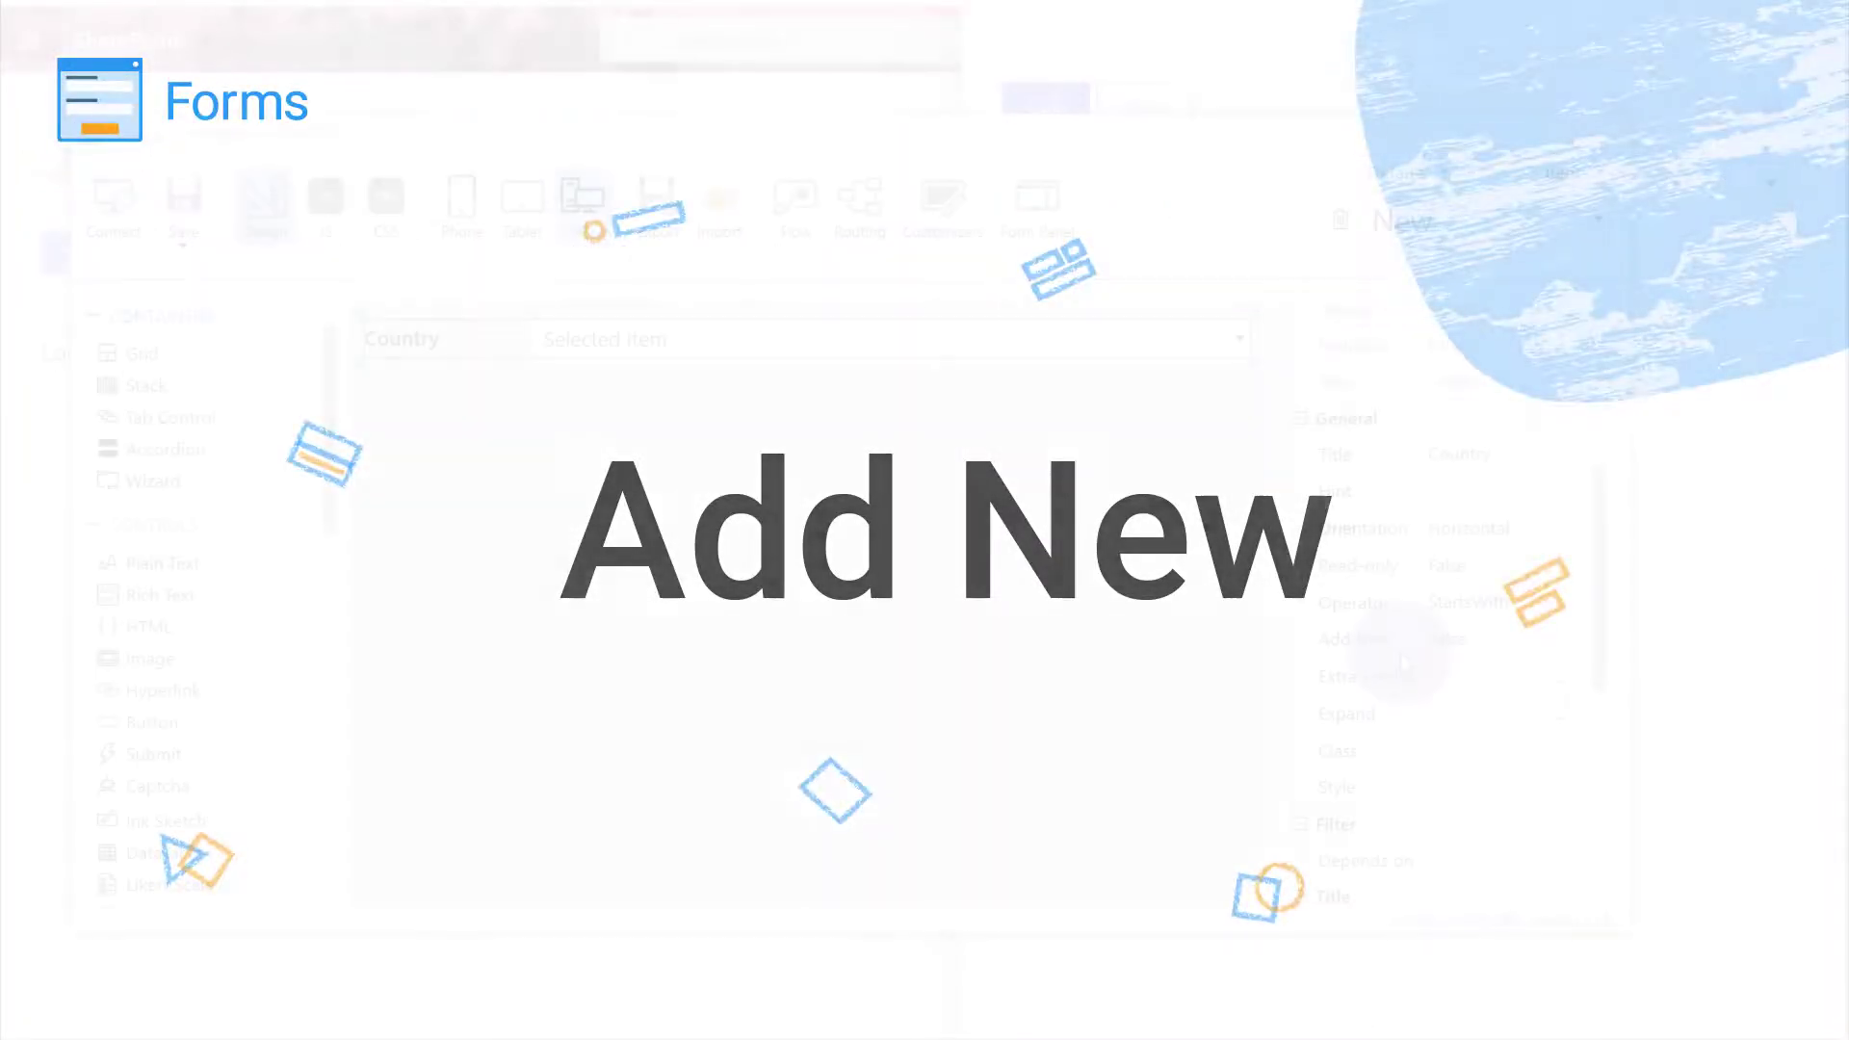
- Set the Country field's Add New property to True
left_click(1521, 639)
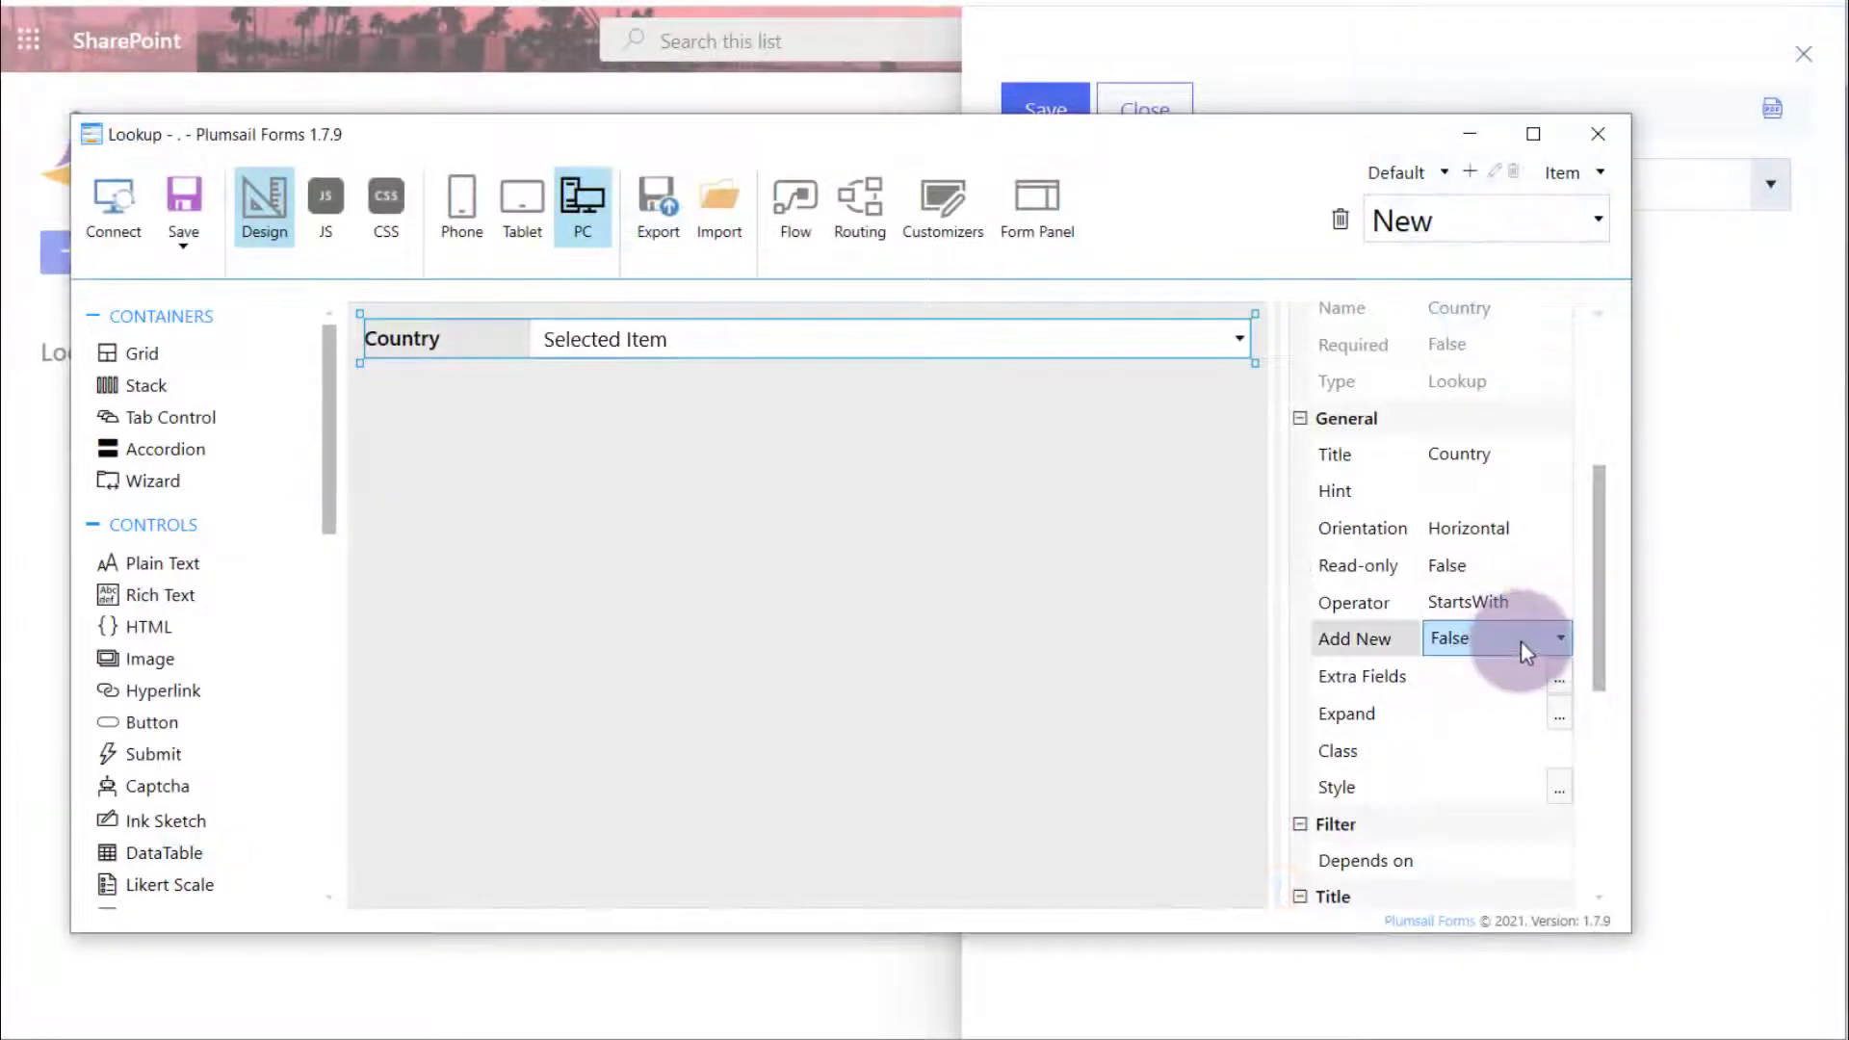
left_click(1522, 639)
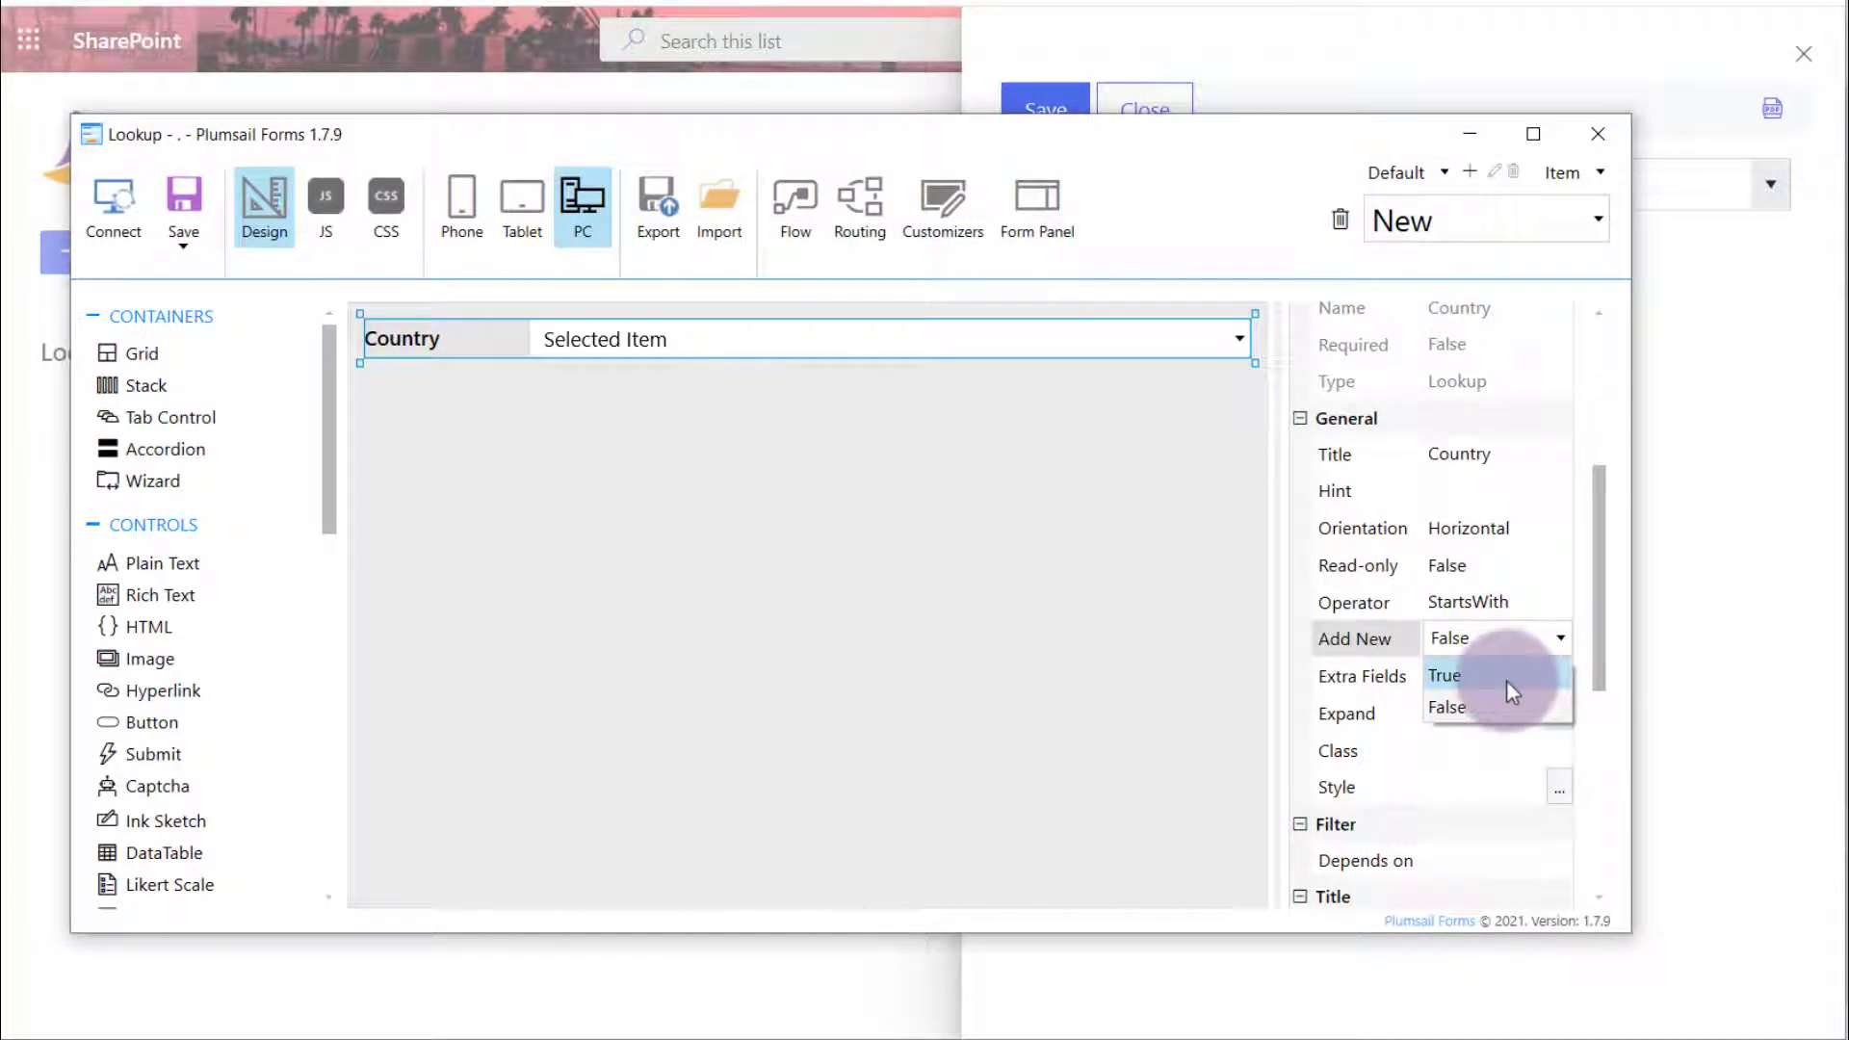
left_click(1506, 680)
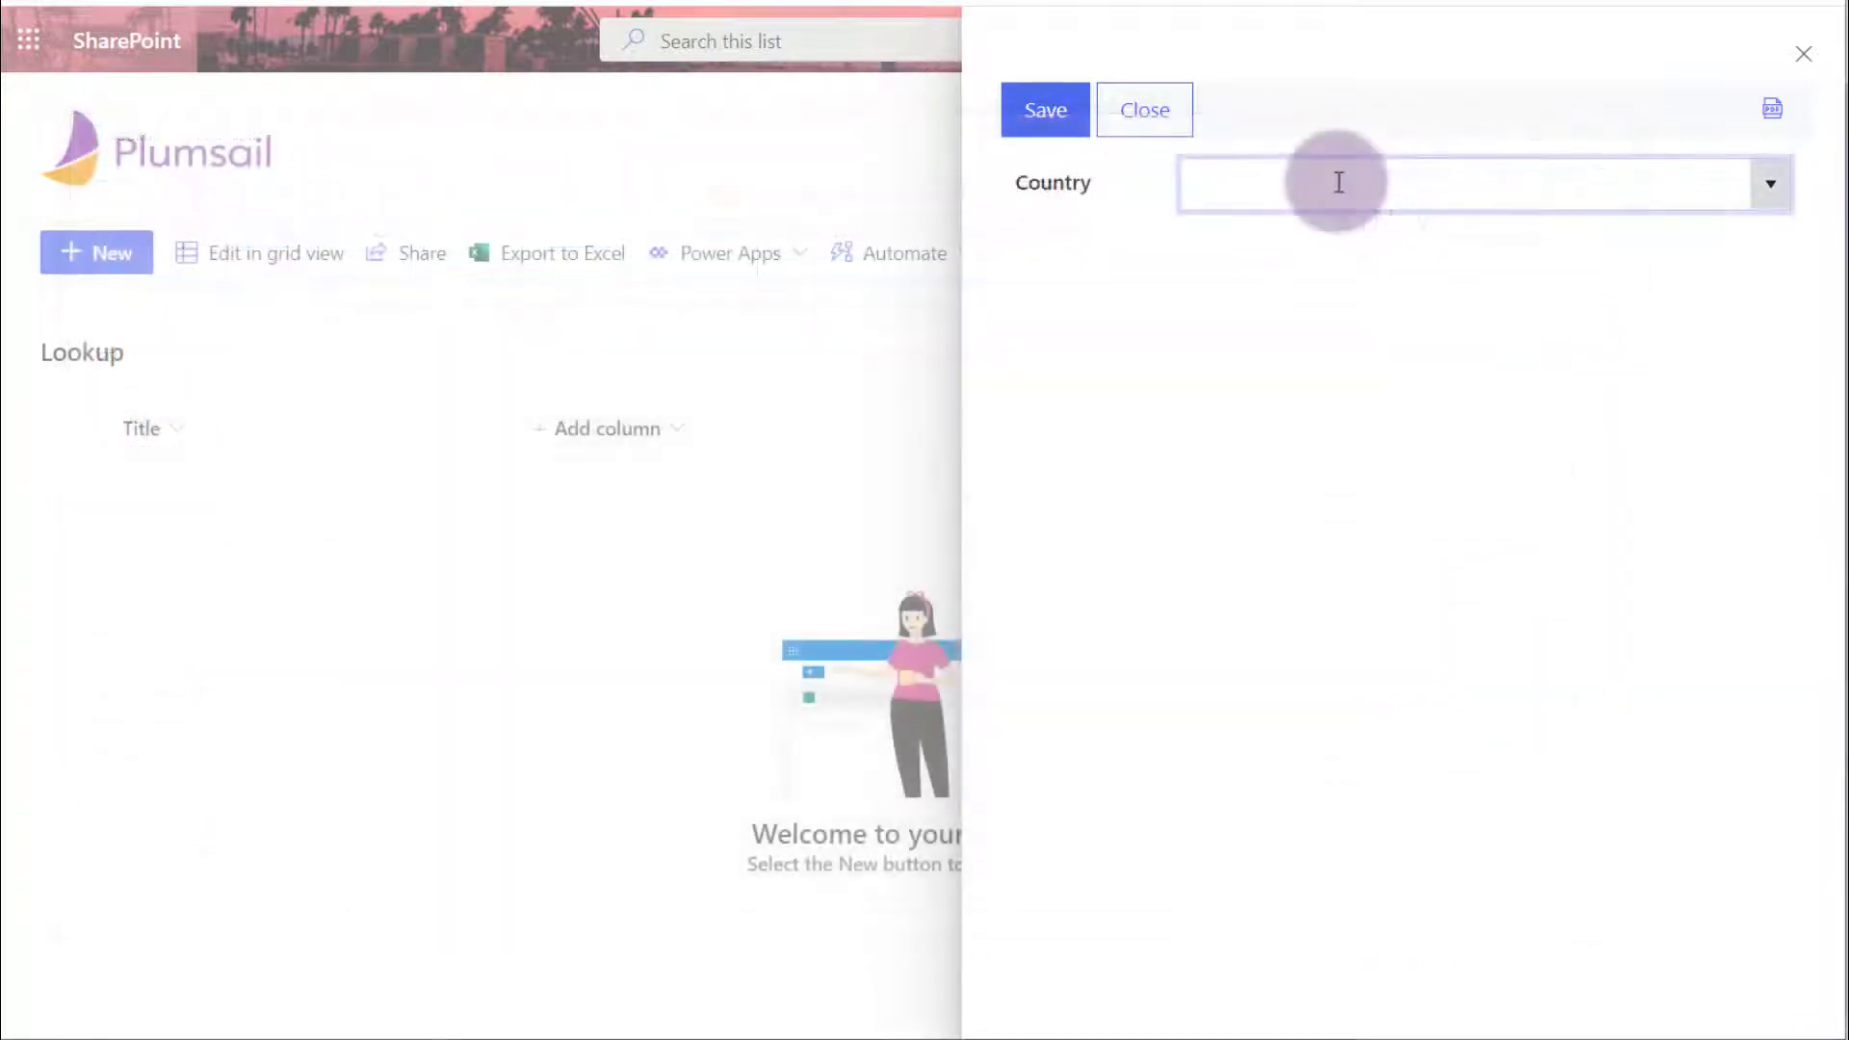
- Type Austria in Country, add it as a new item and save it
type("Austria")
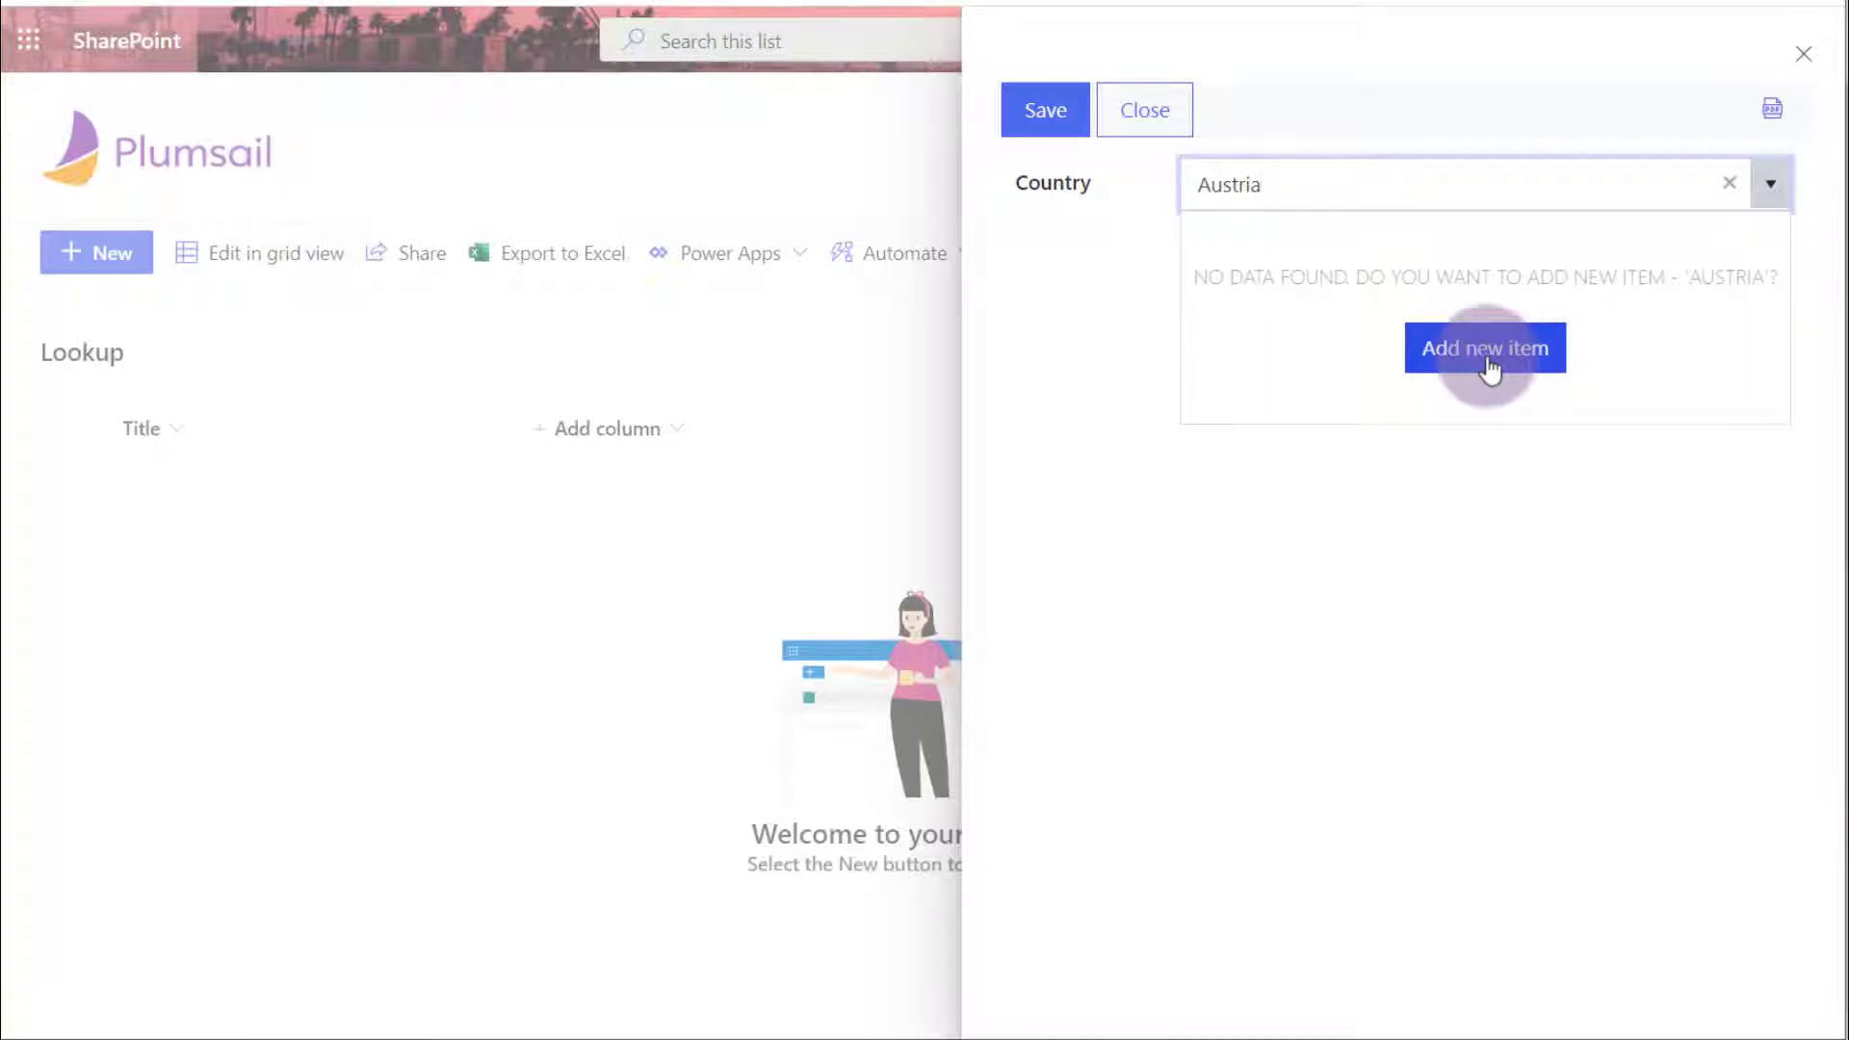
left_click(1486, 356)
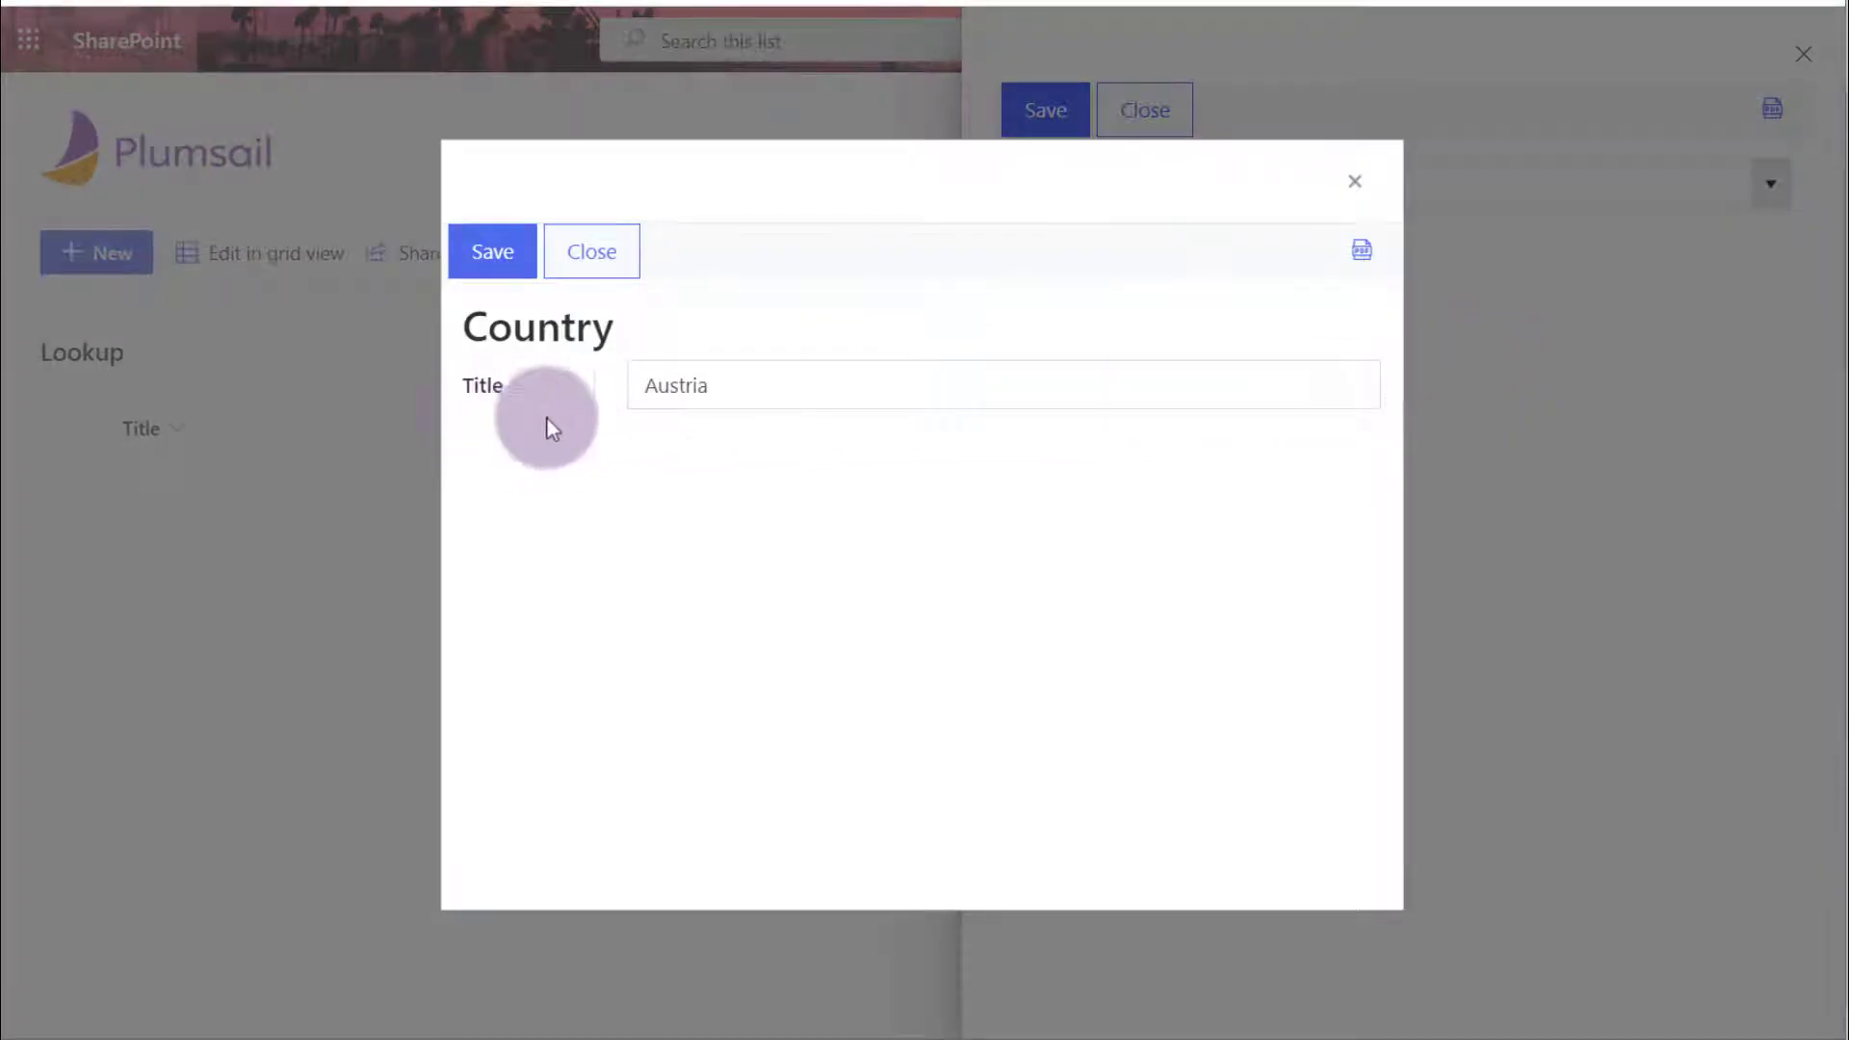
left_click(504, 272)
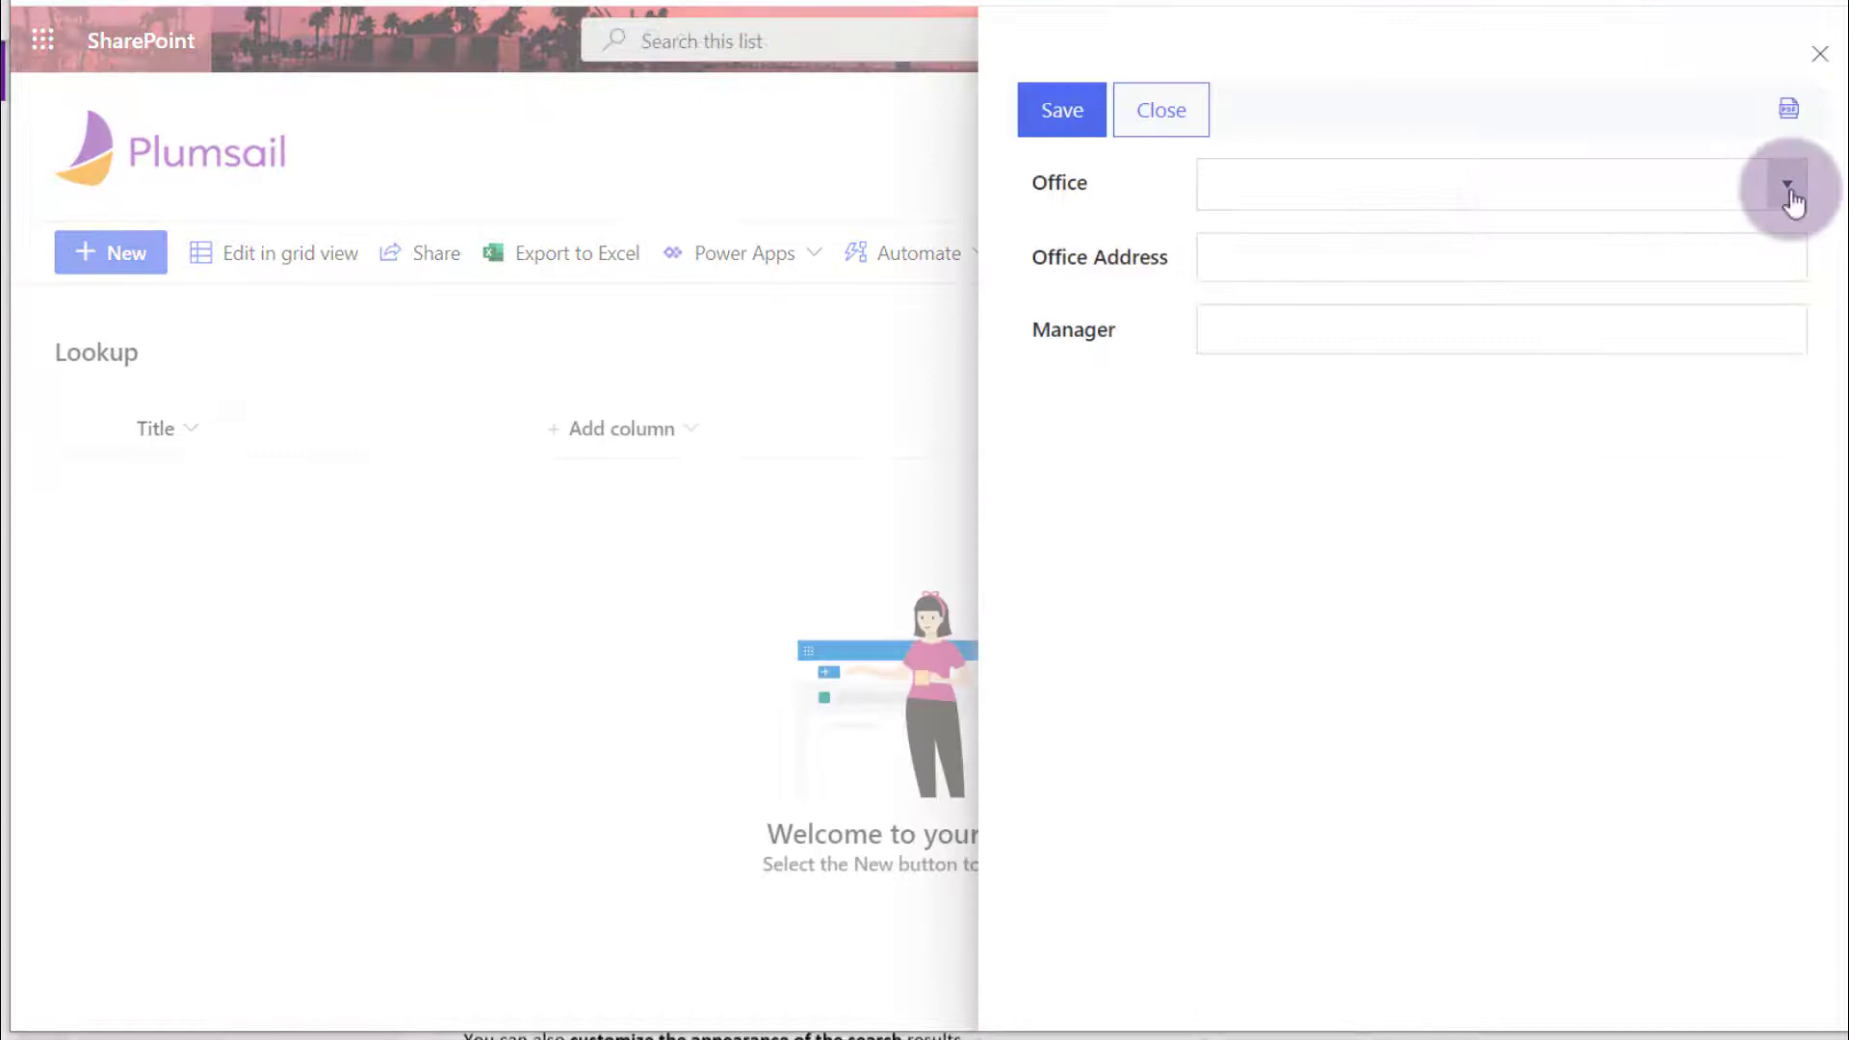
- Pick Texas branch as the office, then select the Office lookup in the designer
left_click(1789, 190)
left_click(1666, 239)
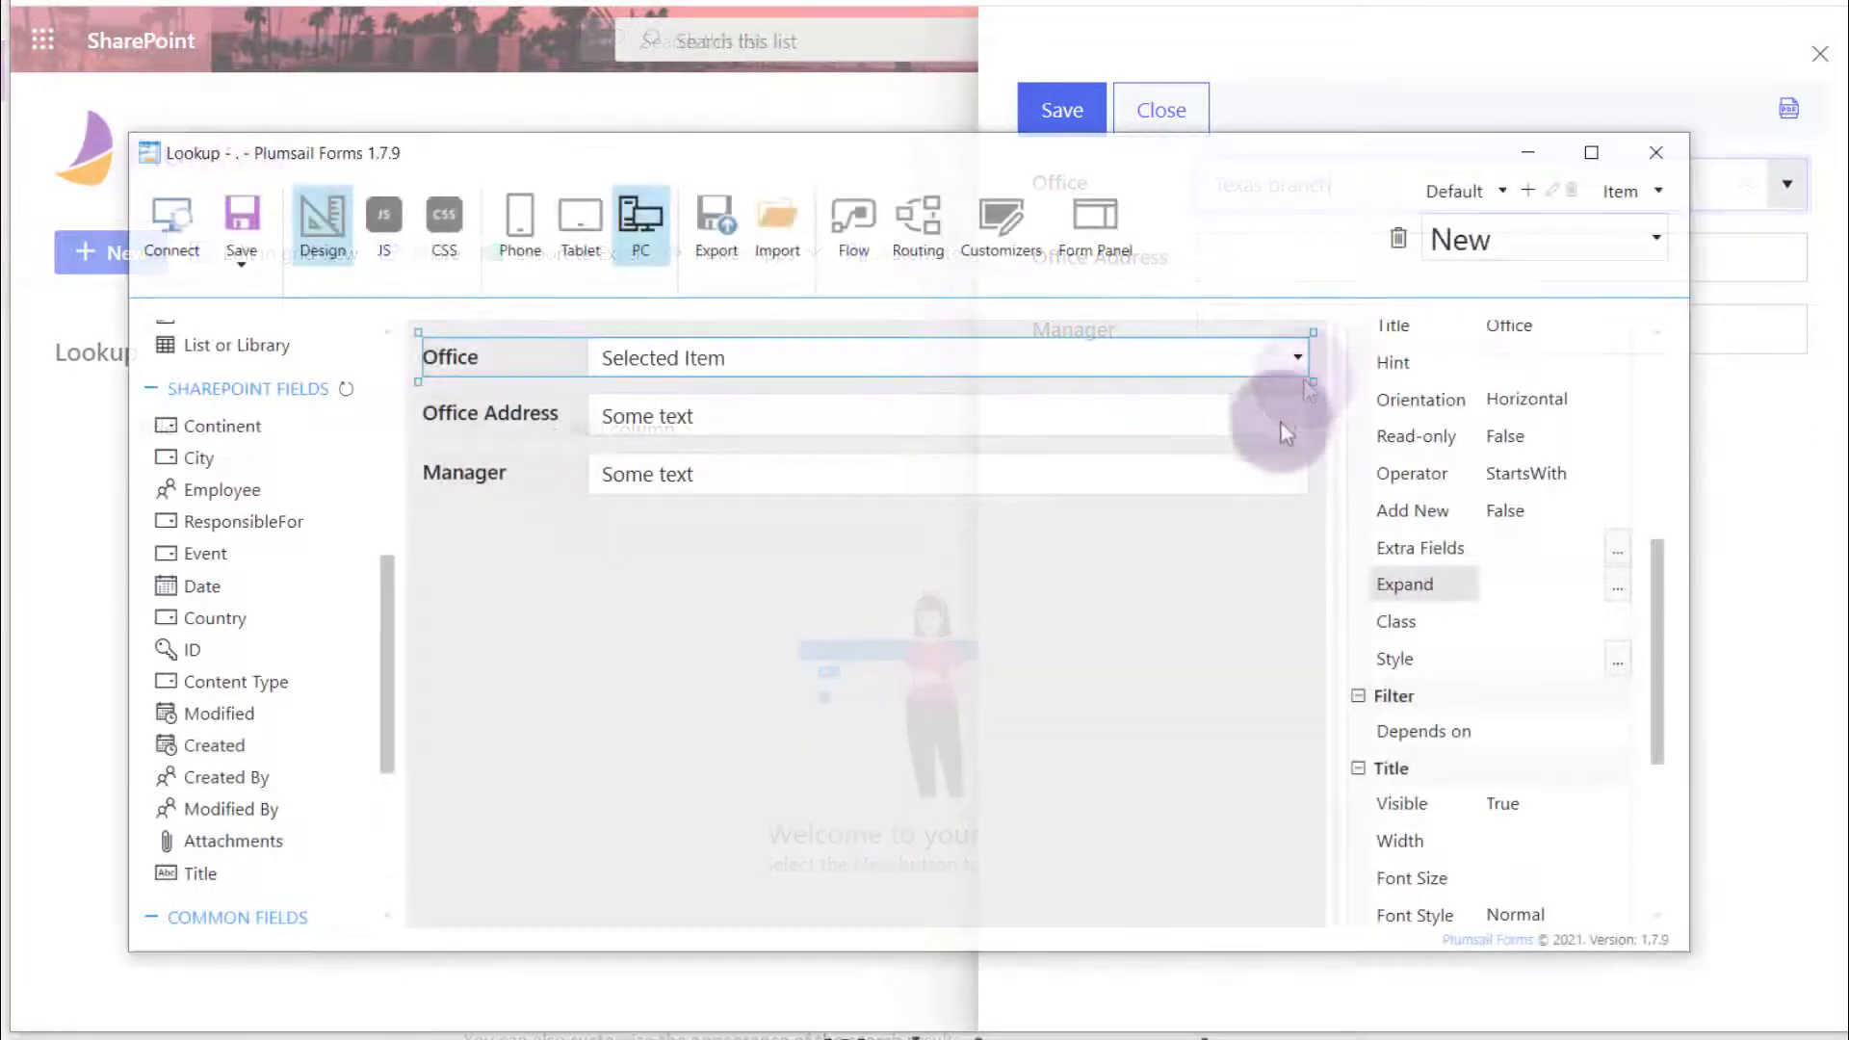
left_click(1280, 420)
left_click(1280, 360)
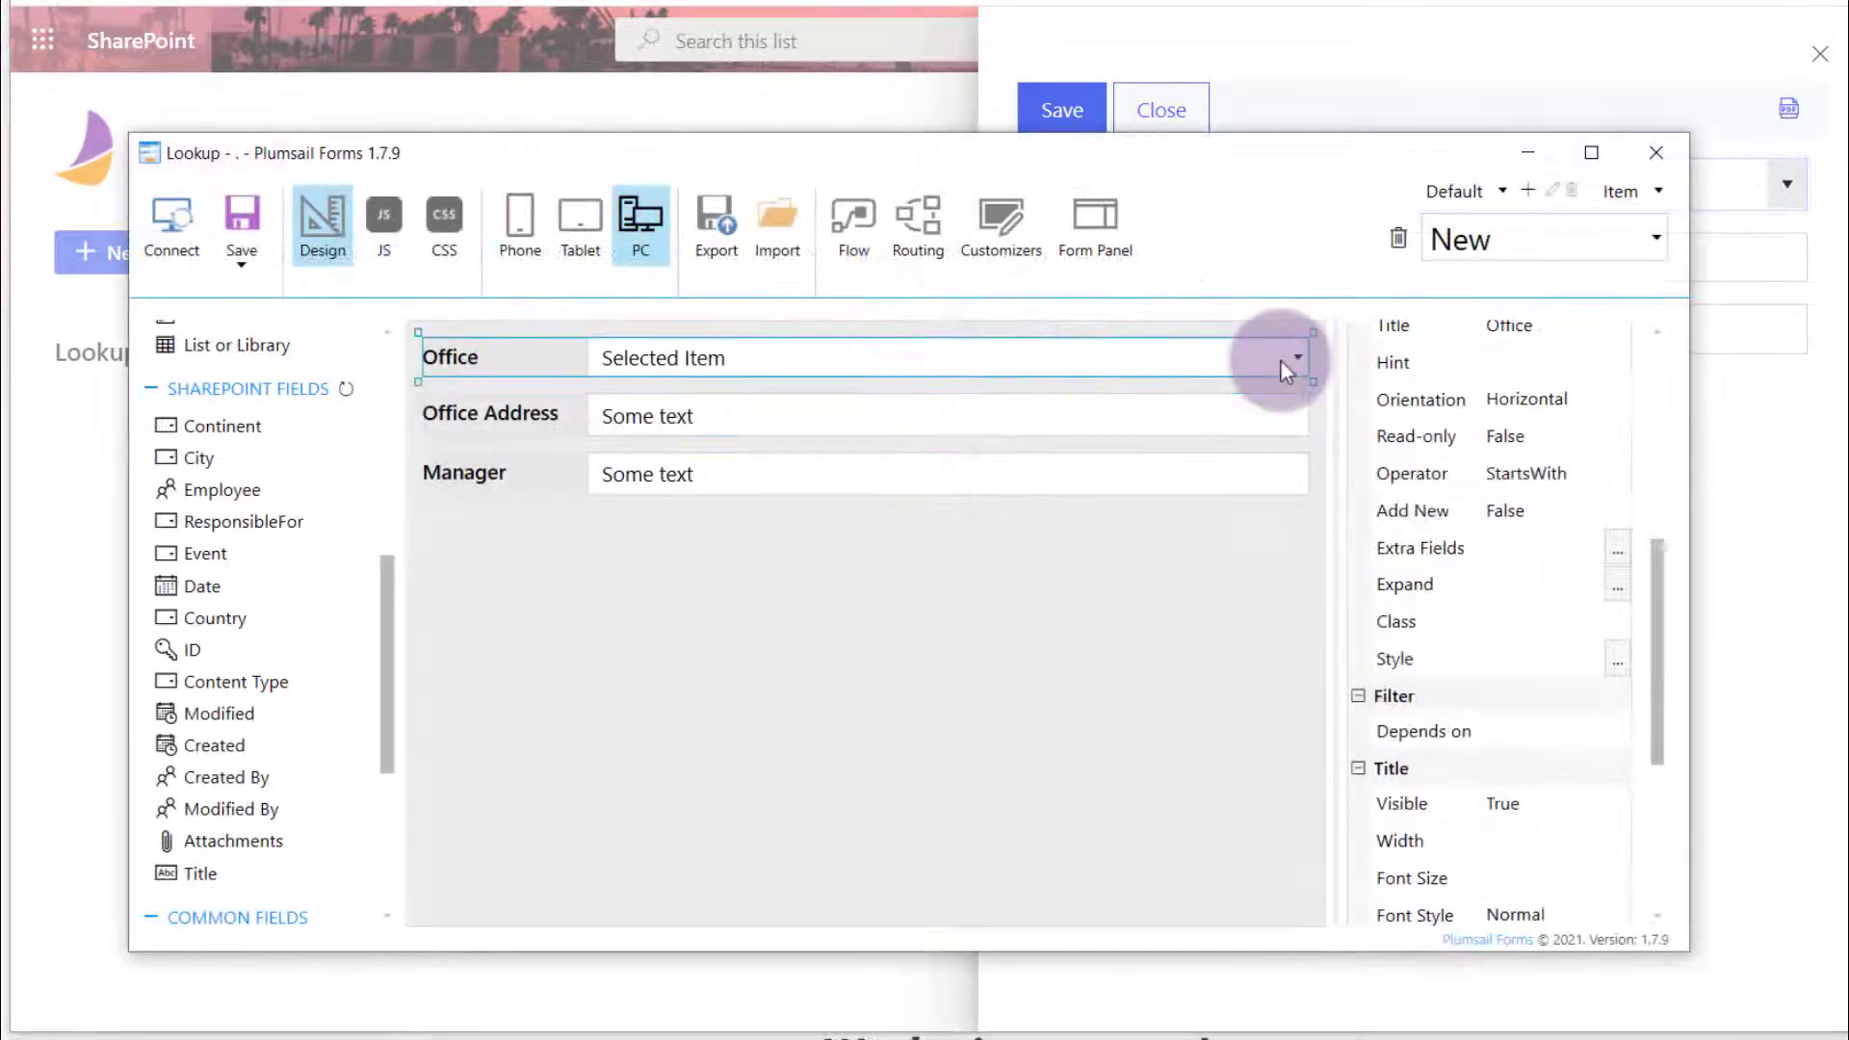
- Set the Office lookup's Extra Fields to Address and Manager/Title, and Expand to Manager
left_click(1616, 551)
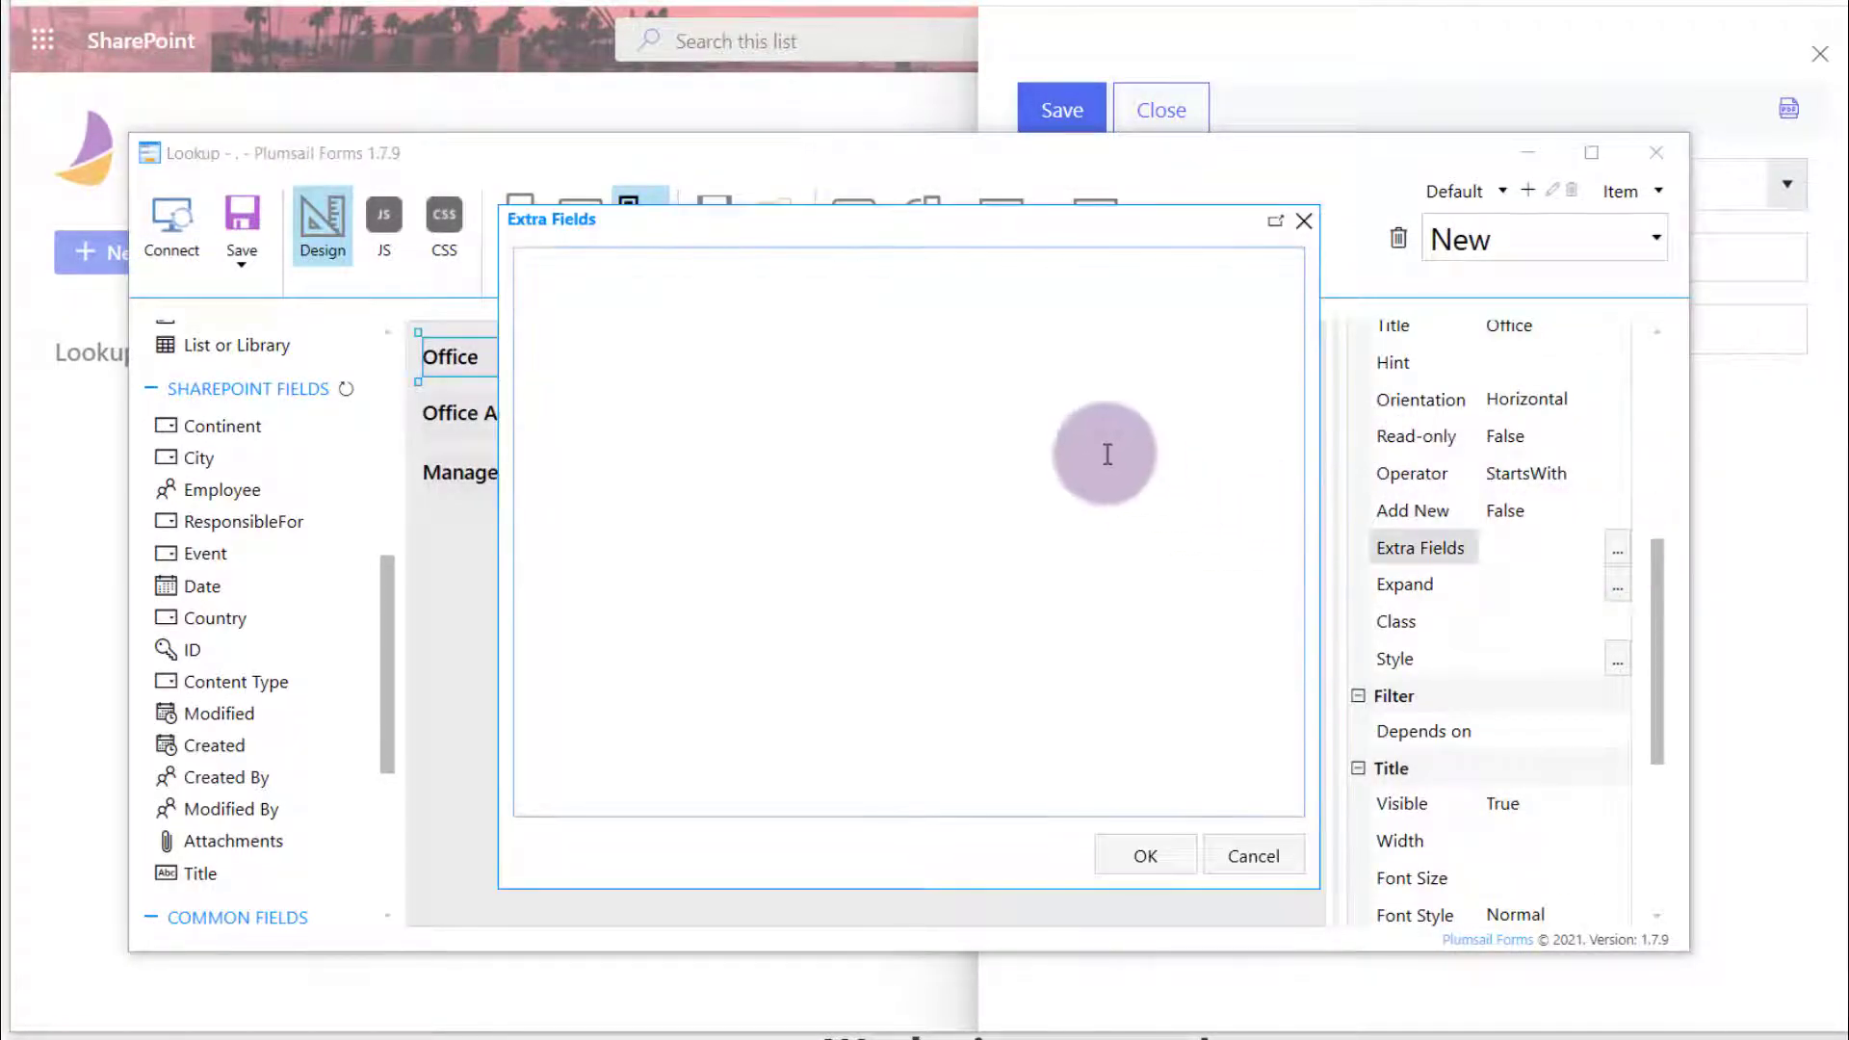
type("Addres")
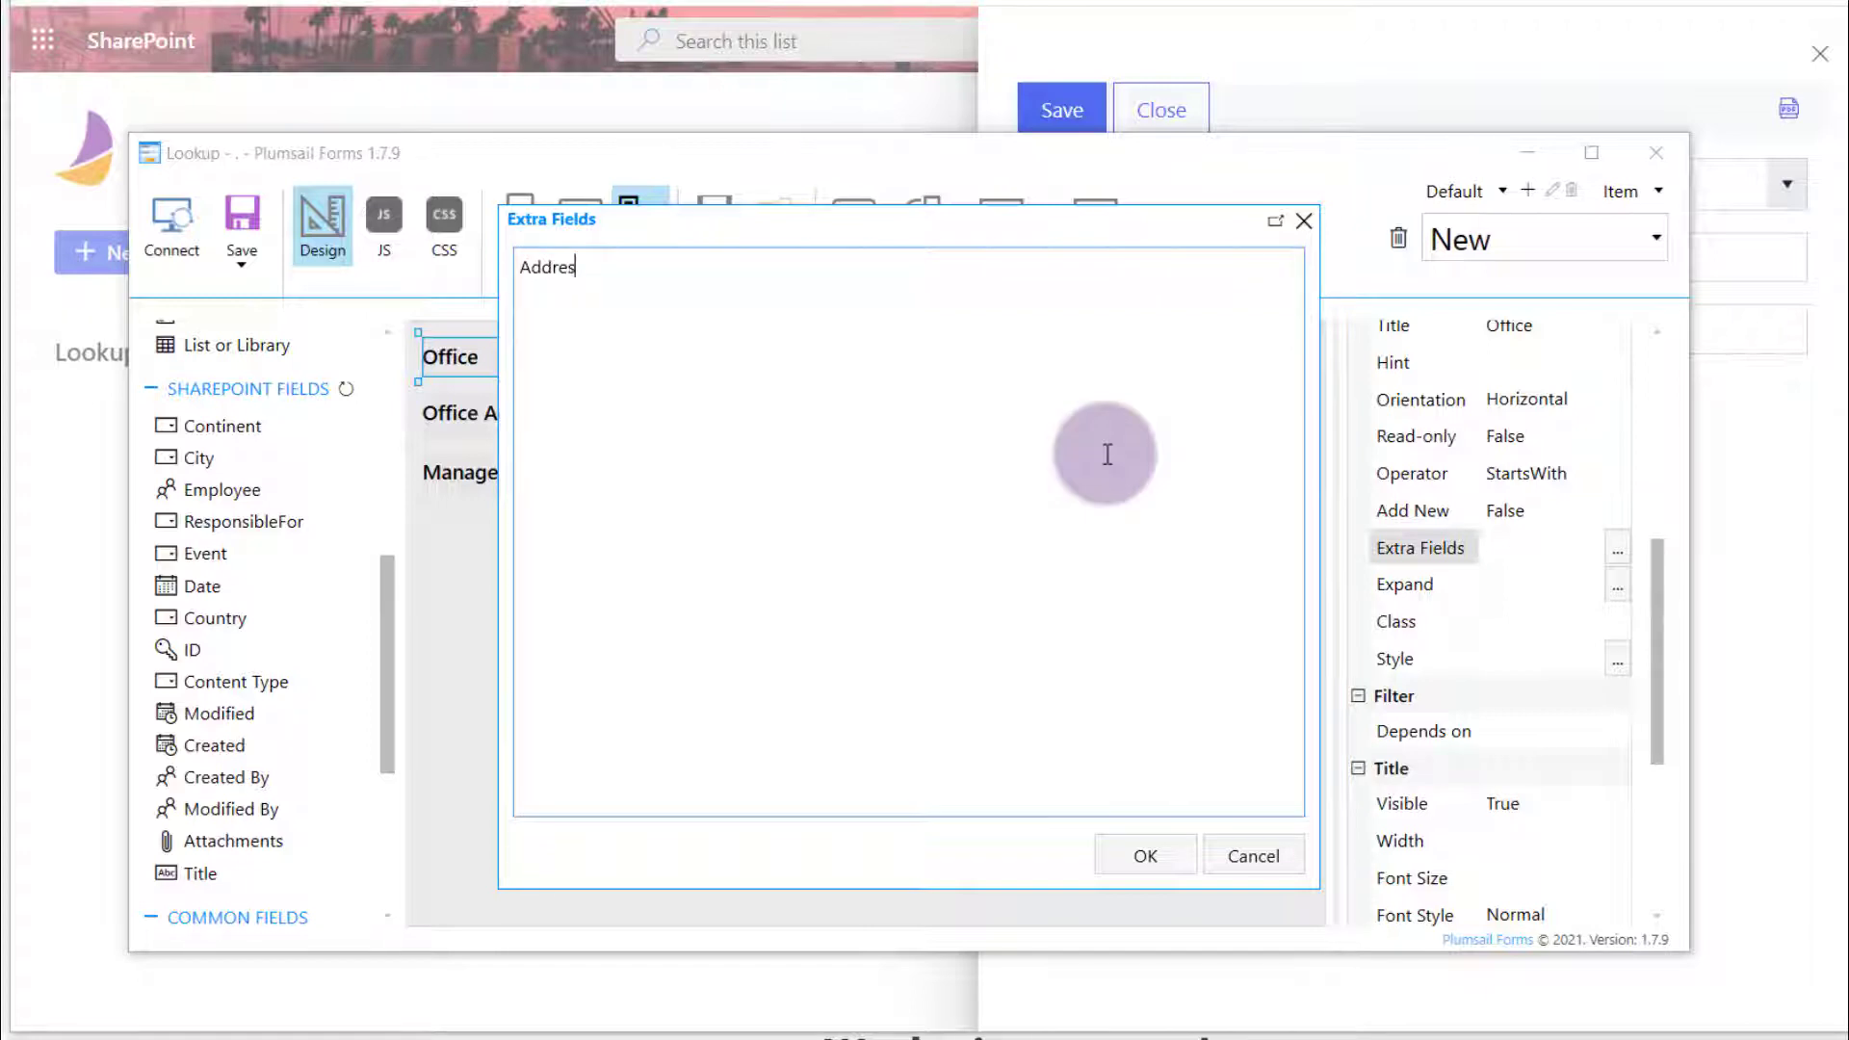
type("s")
key("Return")
type("Manager/Title")
left_click(1164, 853)
left_click(1618, 586)
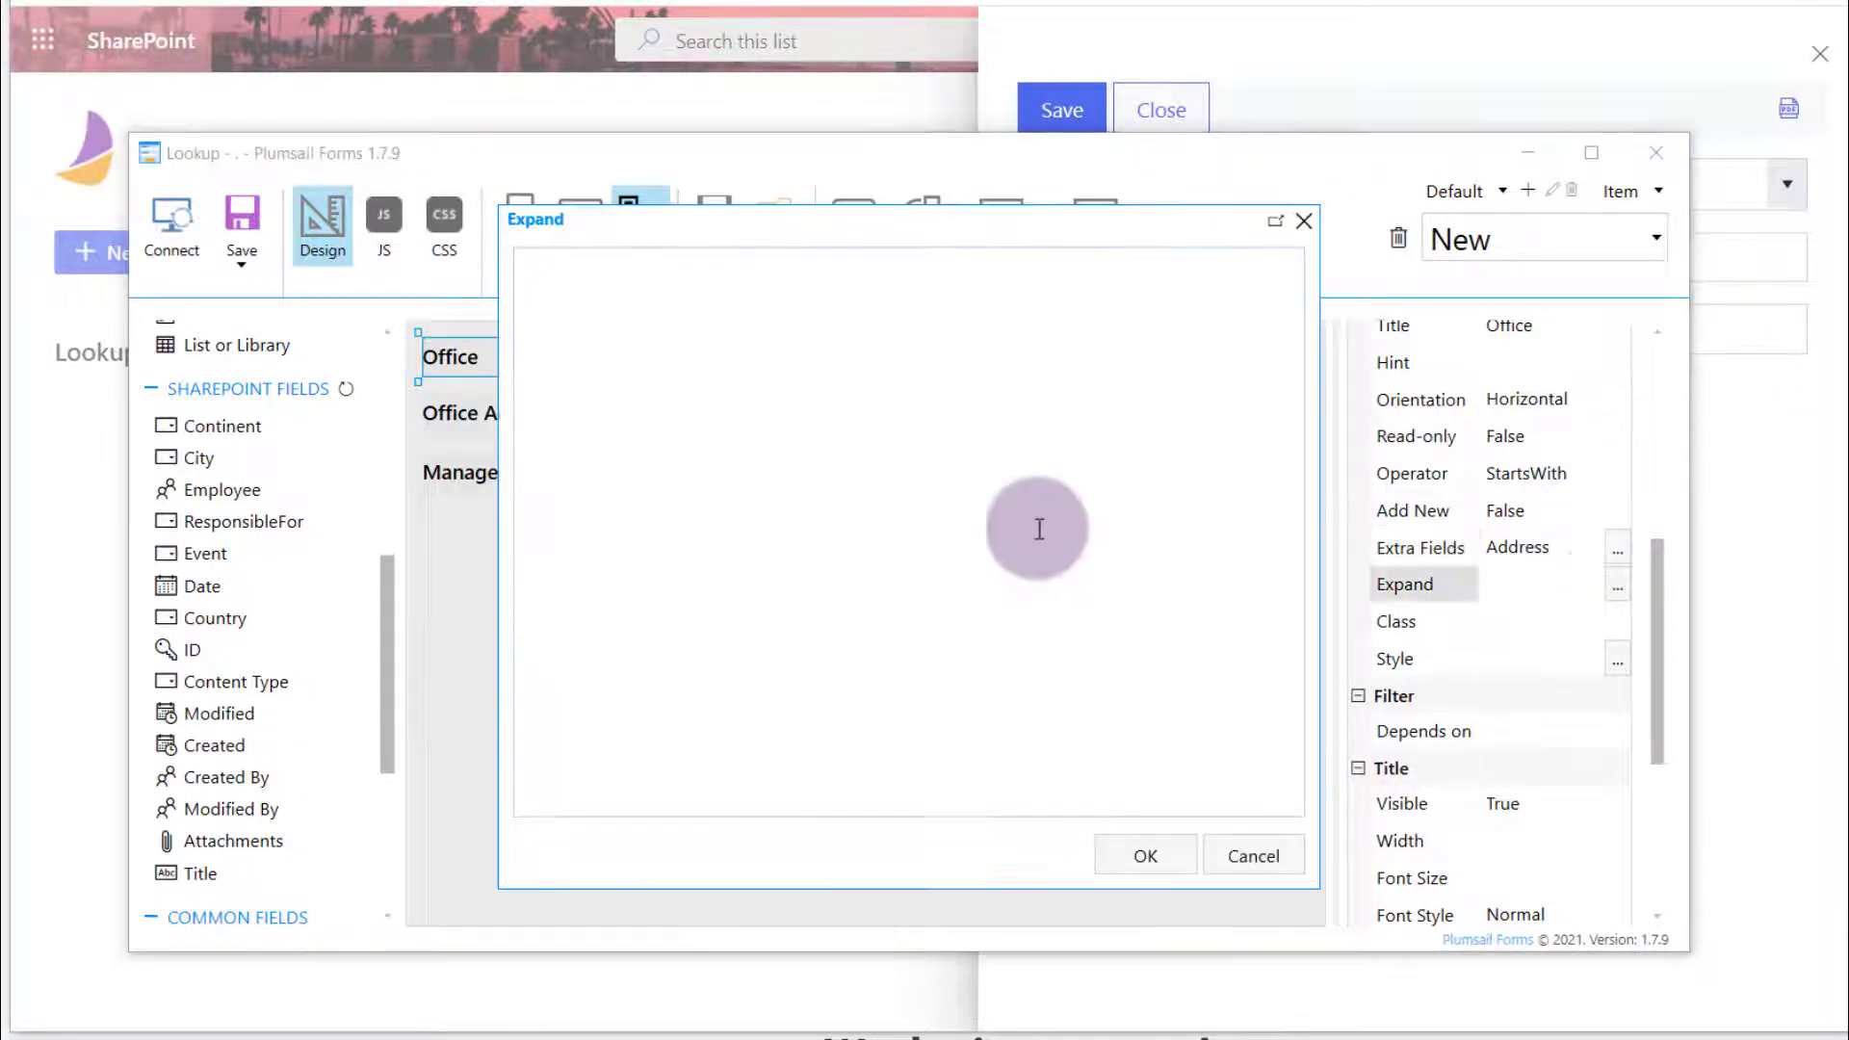
type("Manager")
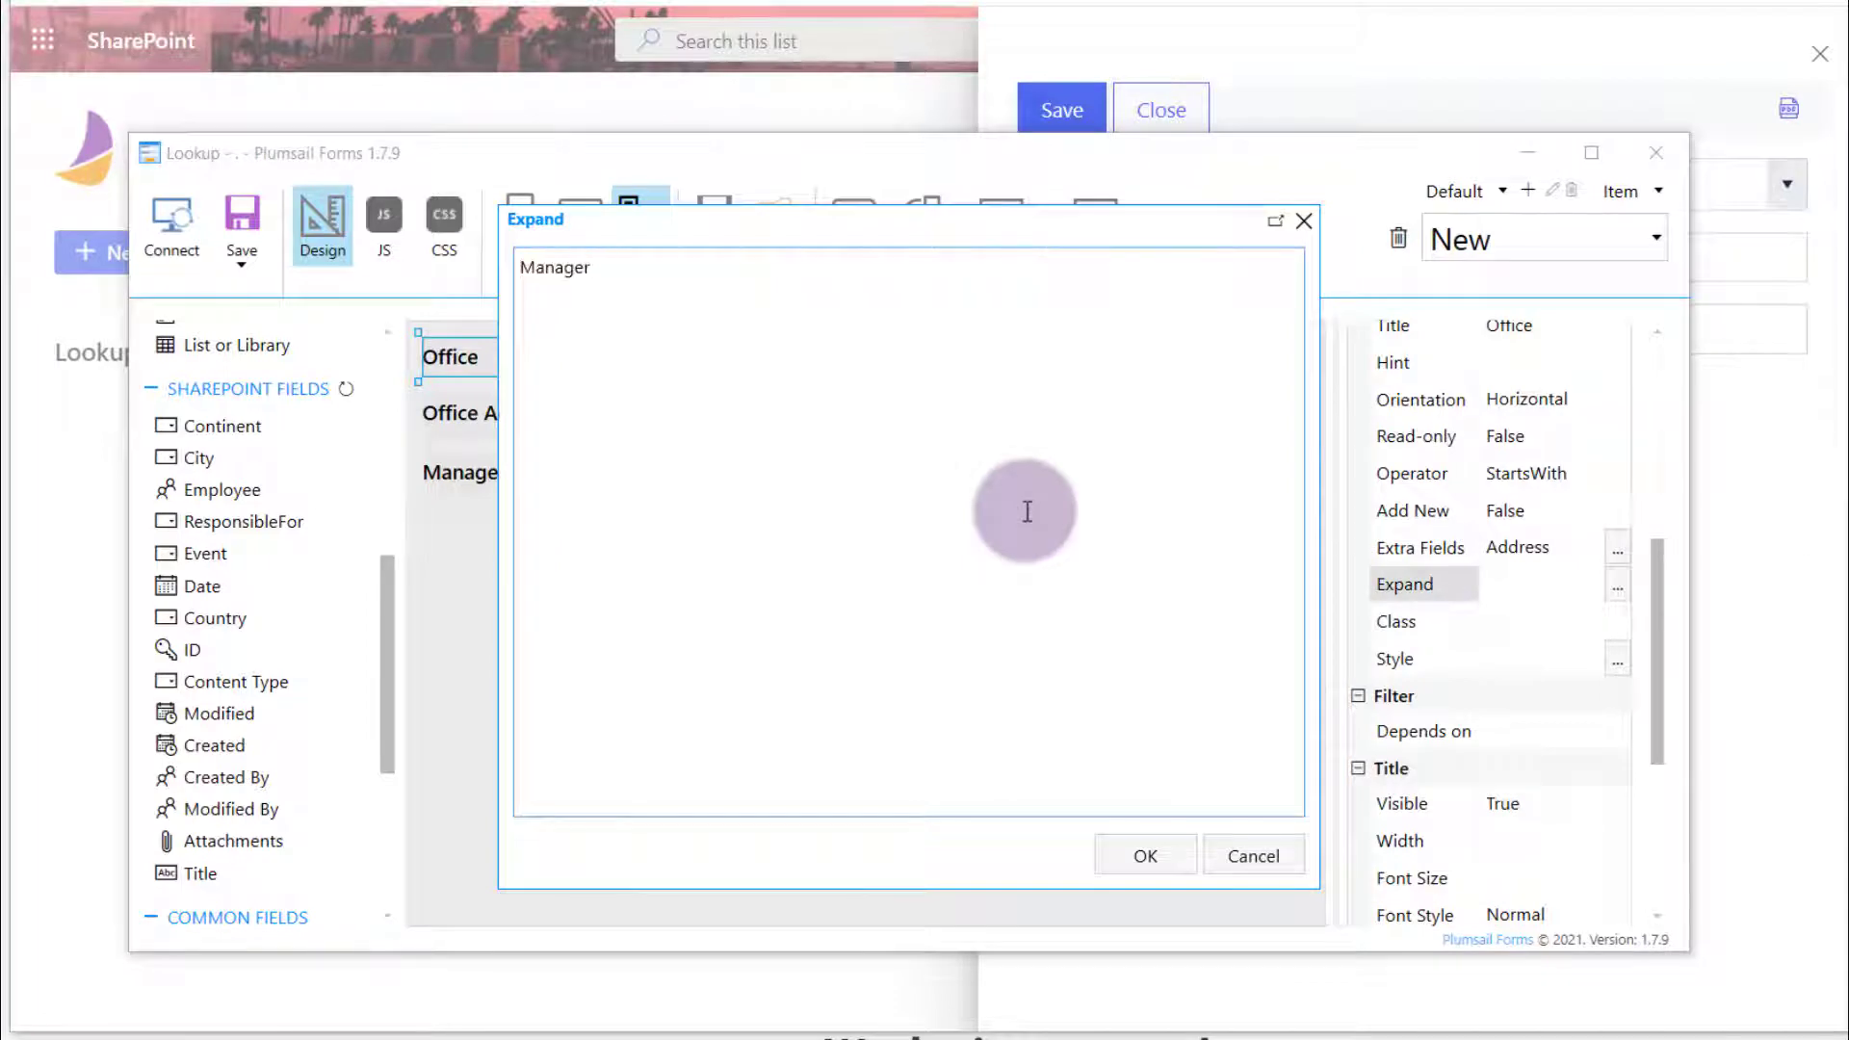
left_click(1146, 856)
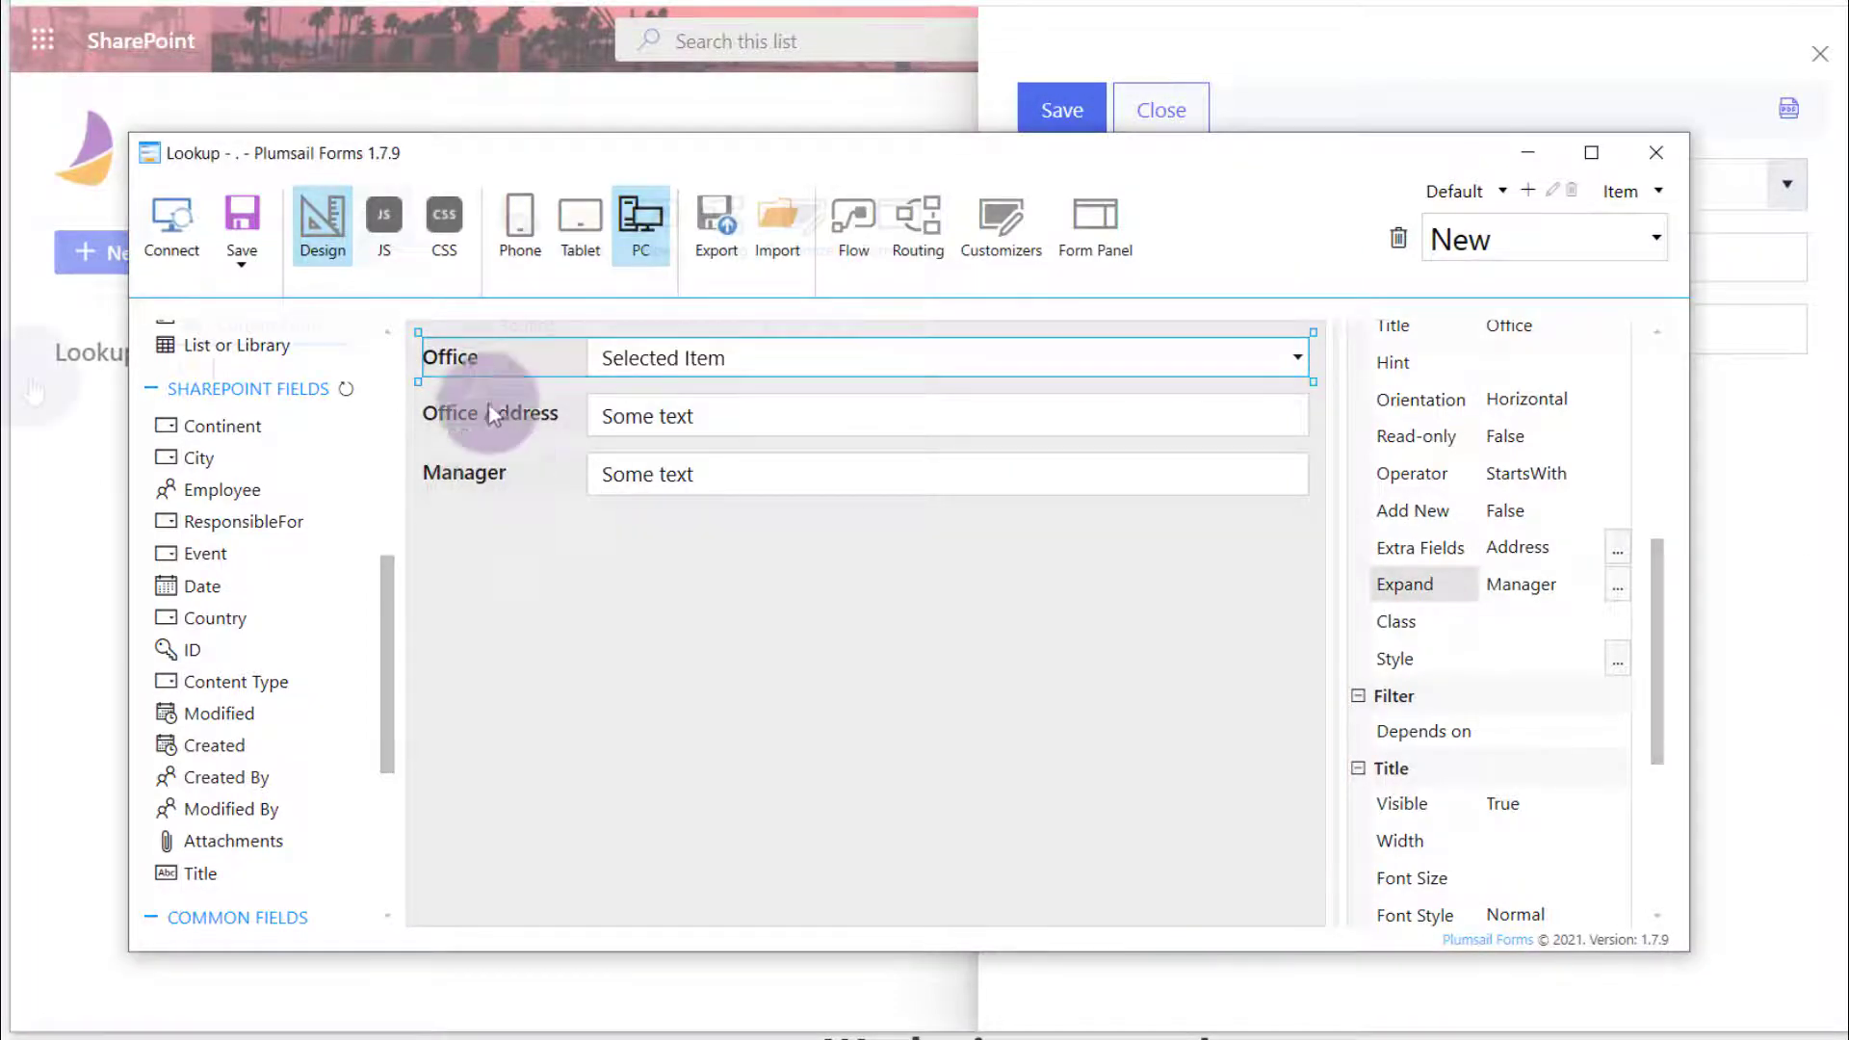
- Paste the spRendered populateFields code into the form's JavaScript
left_click(384, 223)
left_click(289, 371)
type("fd.spRendered(function() {         function populateFields() {                 fd.field('OfficeAddress').value = fd.field('Office').value.Address;                 fd.field('Manager').value = fd.field('Office').value.Manager.Title         }           fd.field('Office').$on('change', populateFields);          populateFields(); });")
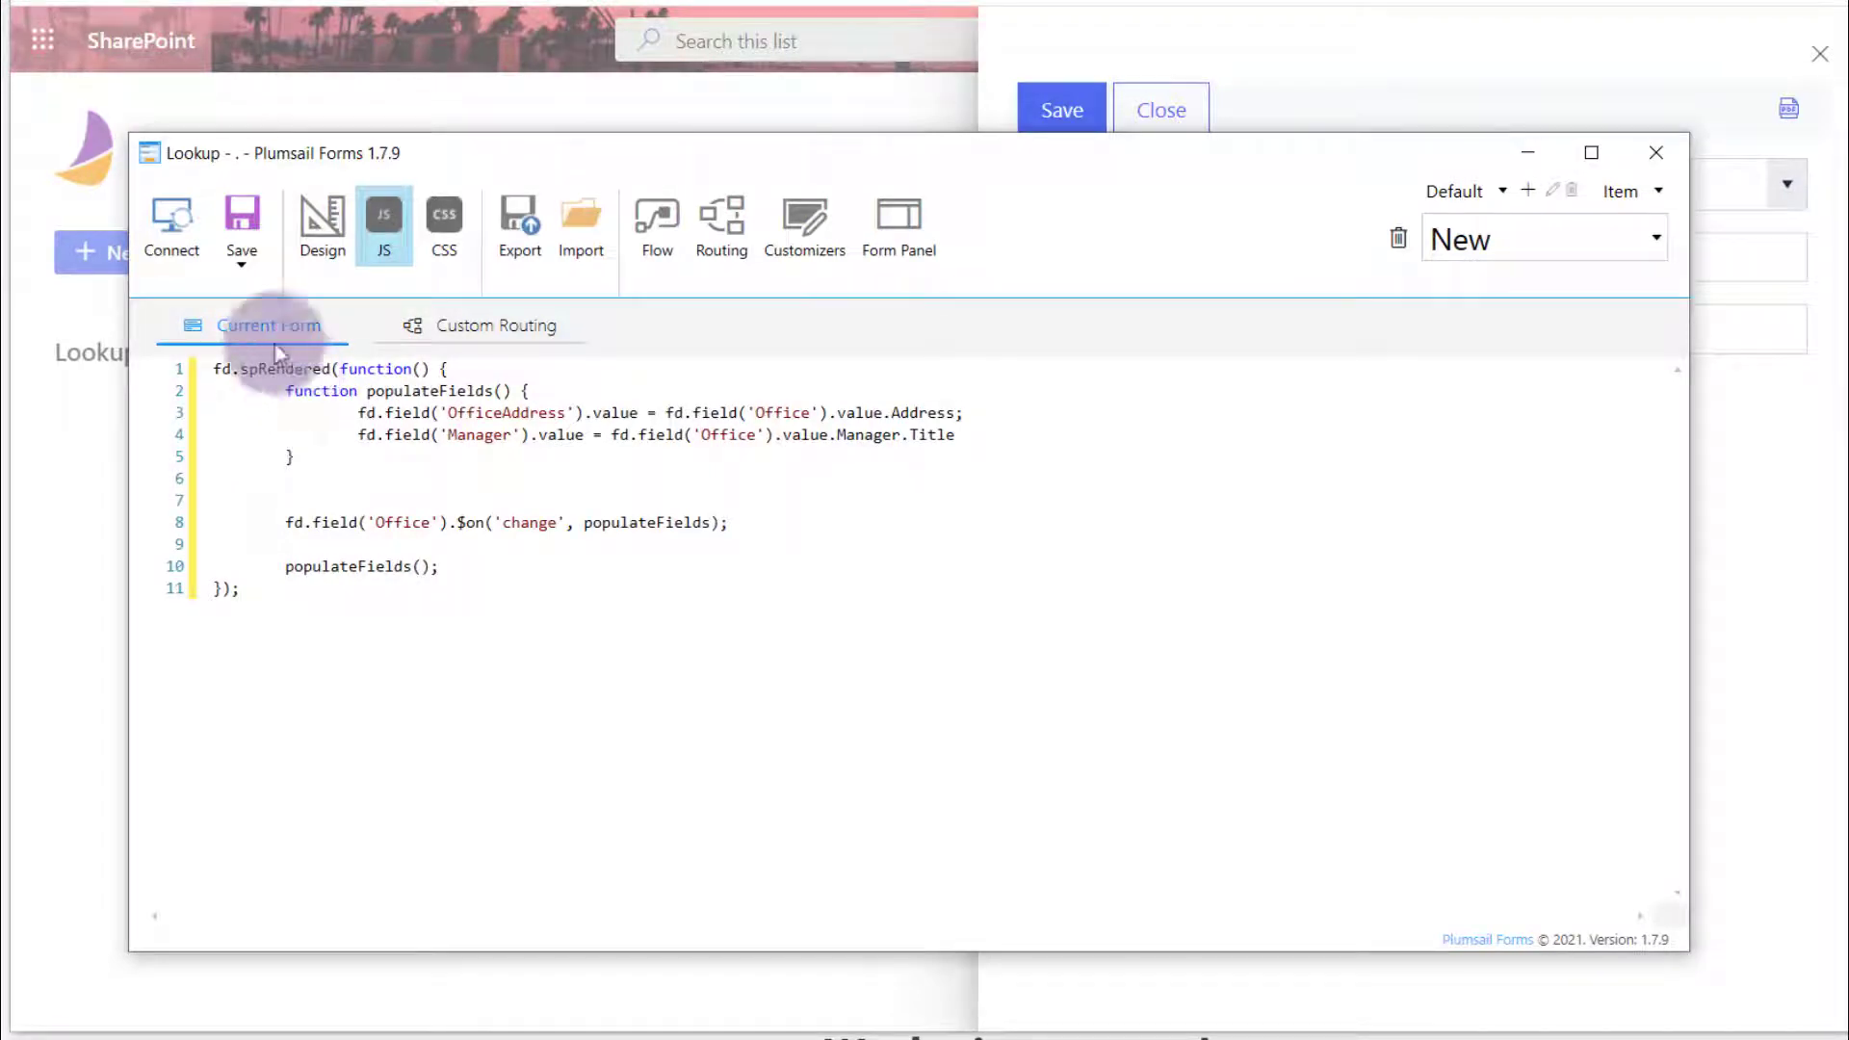
- Test auto-filling by choosing the Tennessee, California and Texas branches as Office
left_click(268, 280)
left_click(1783, 185)
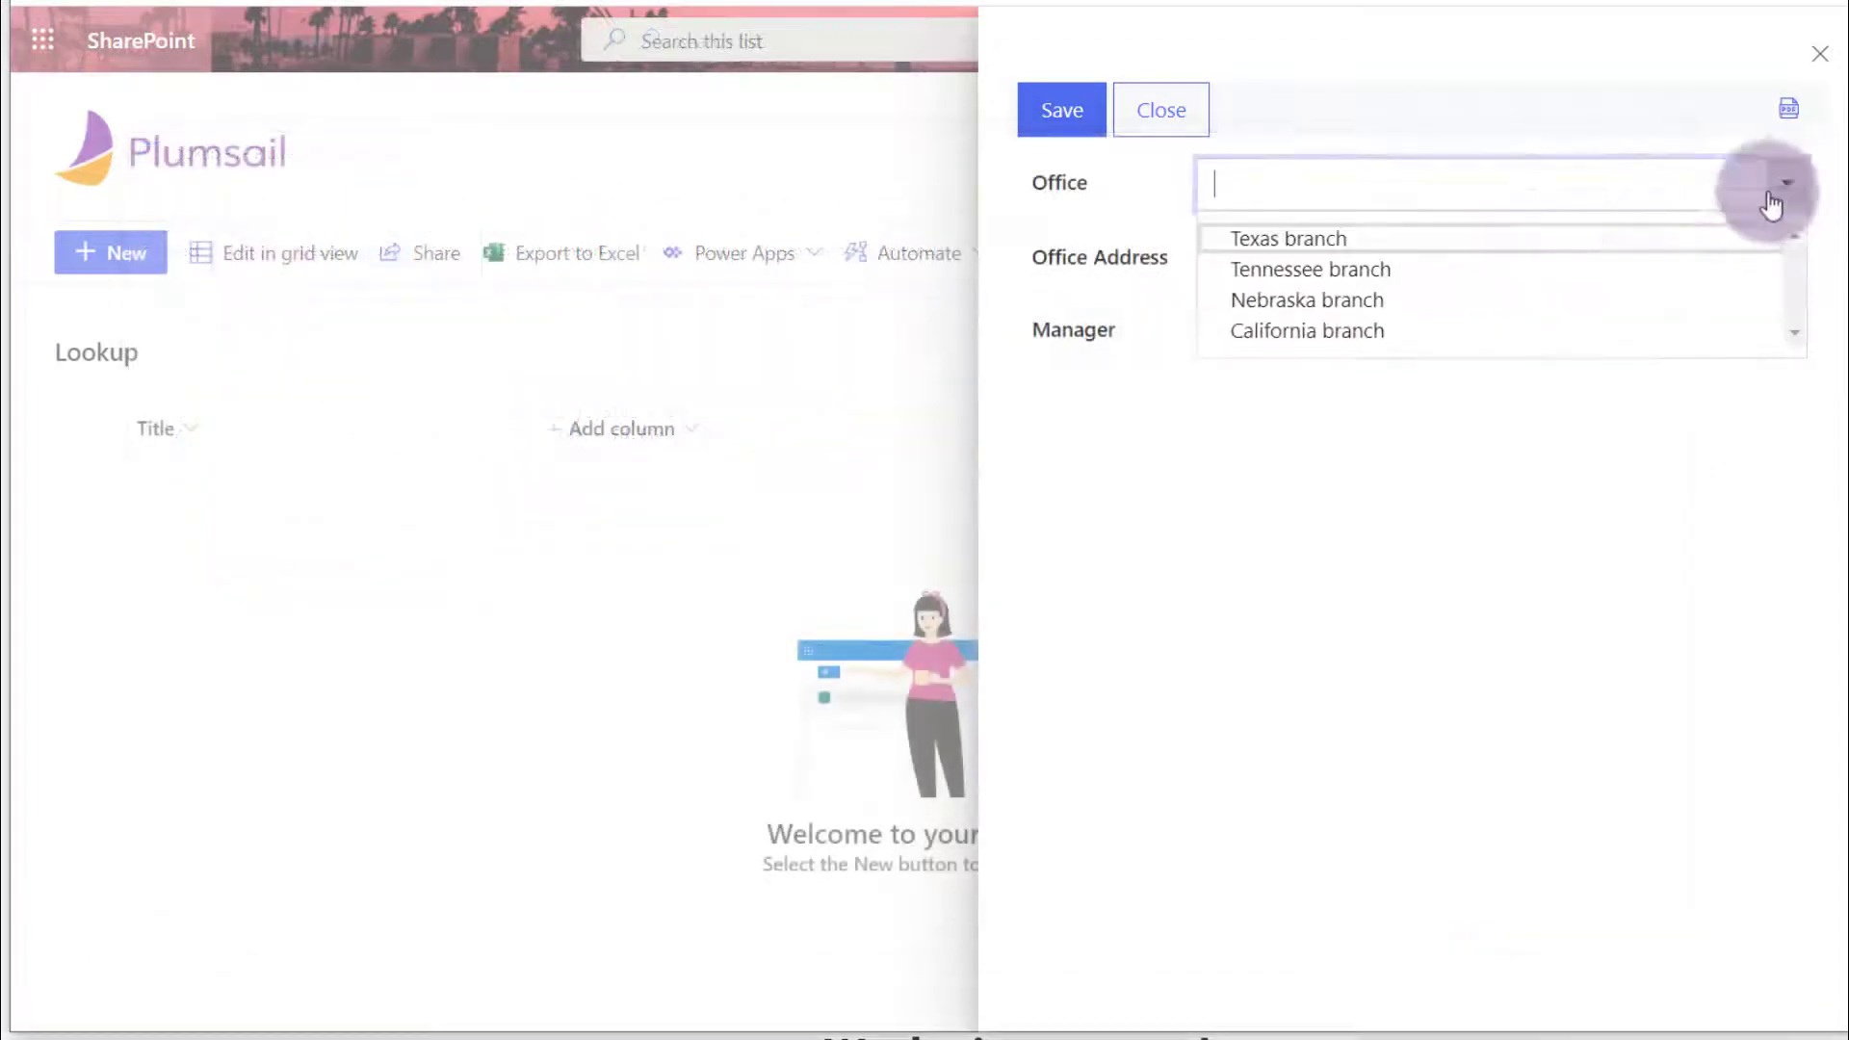
left_click(1616, 271)
left_click(1676, 188)
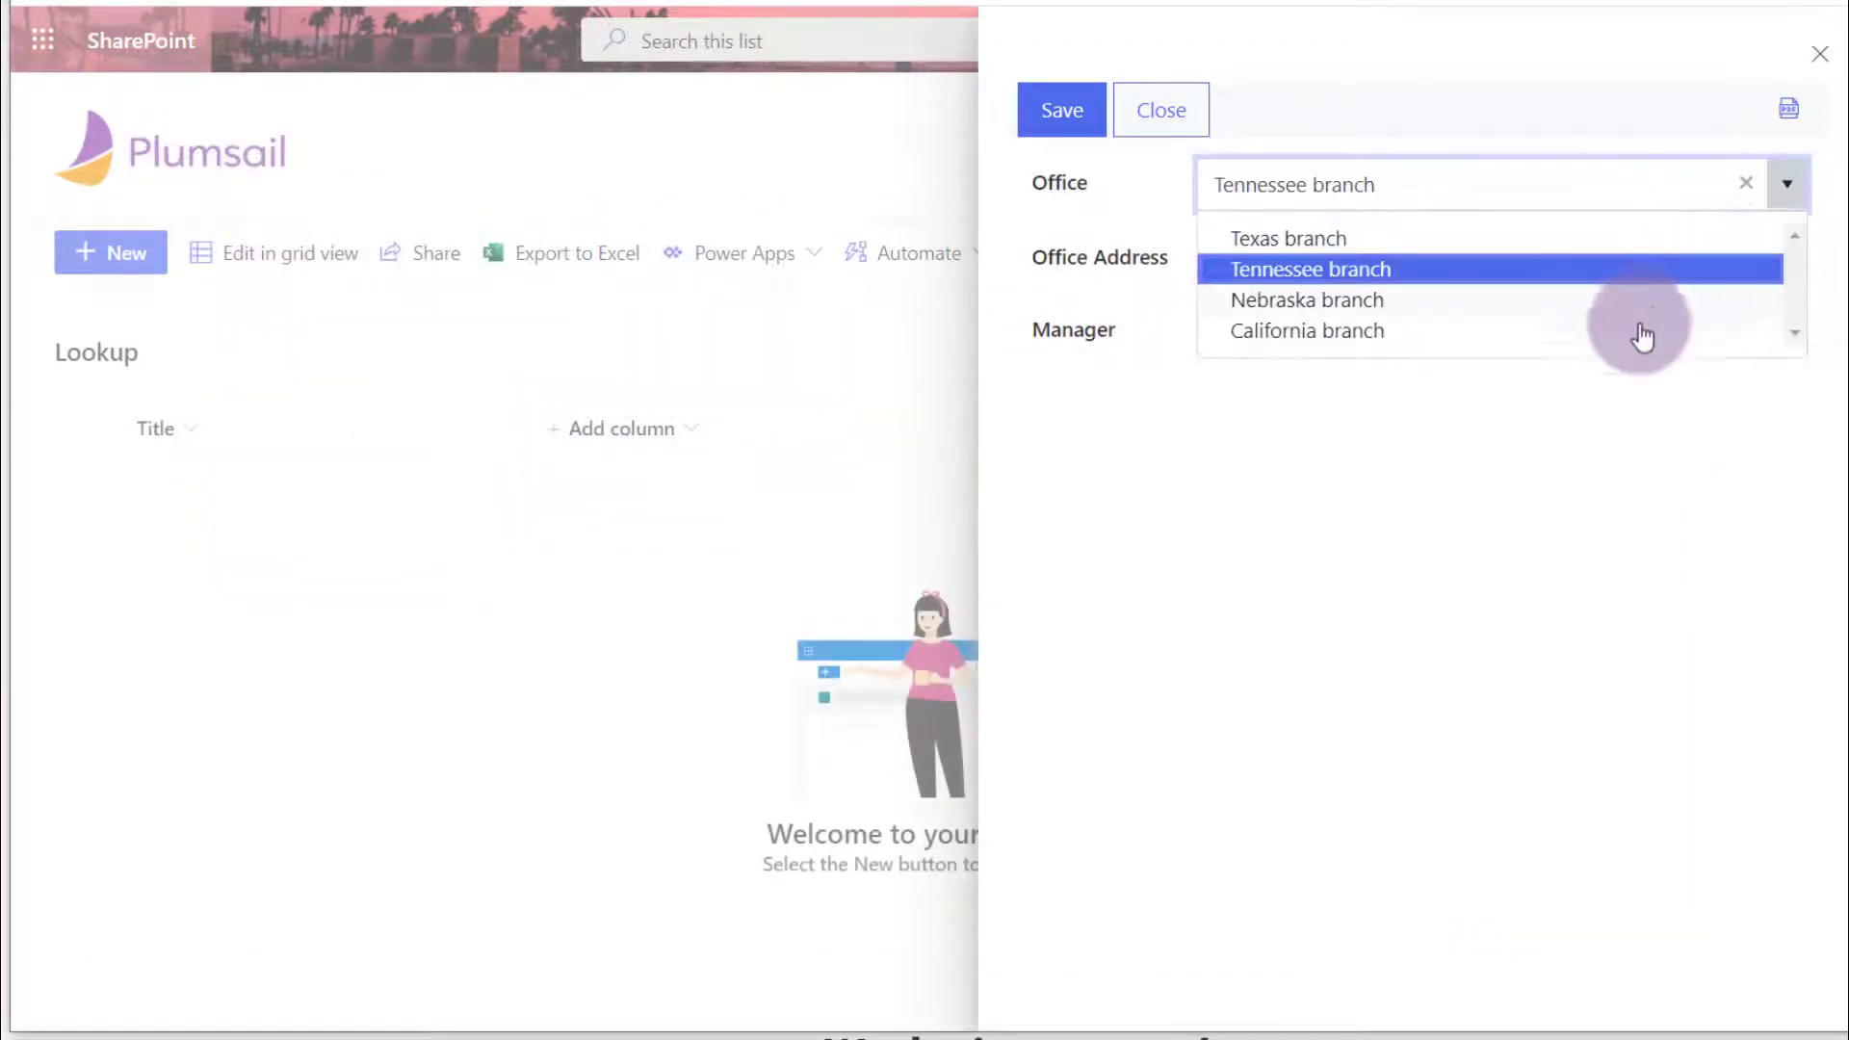
left_click(1638, 330)
left_click(1788, 184)
left_click(1631, 242)
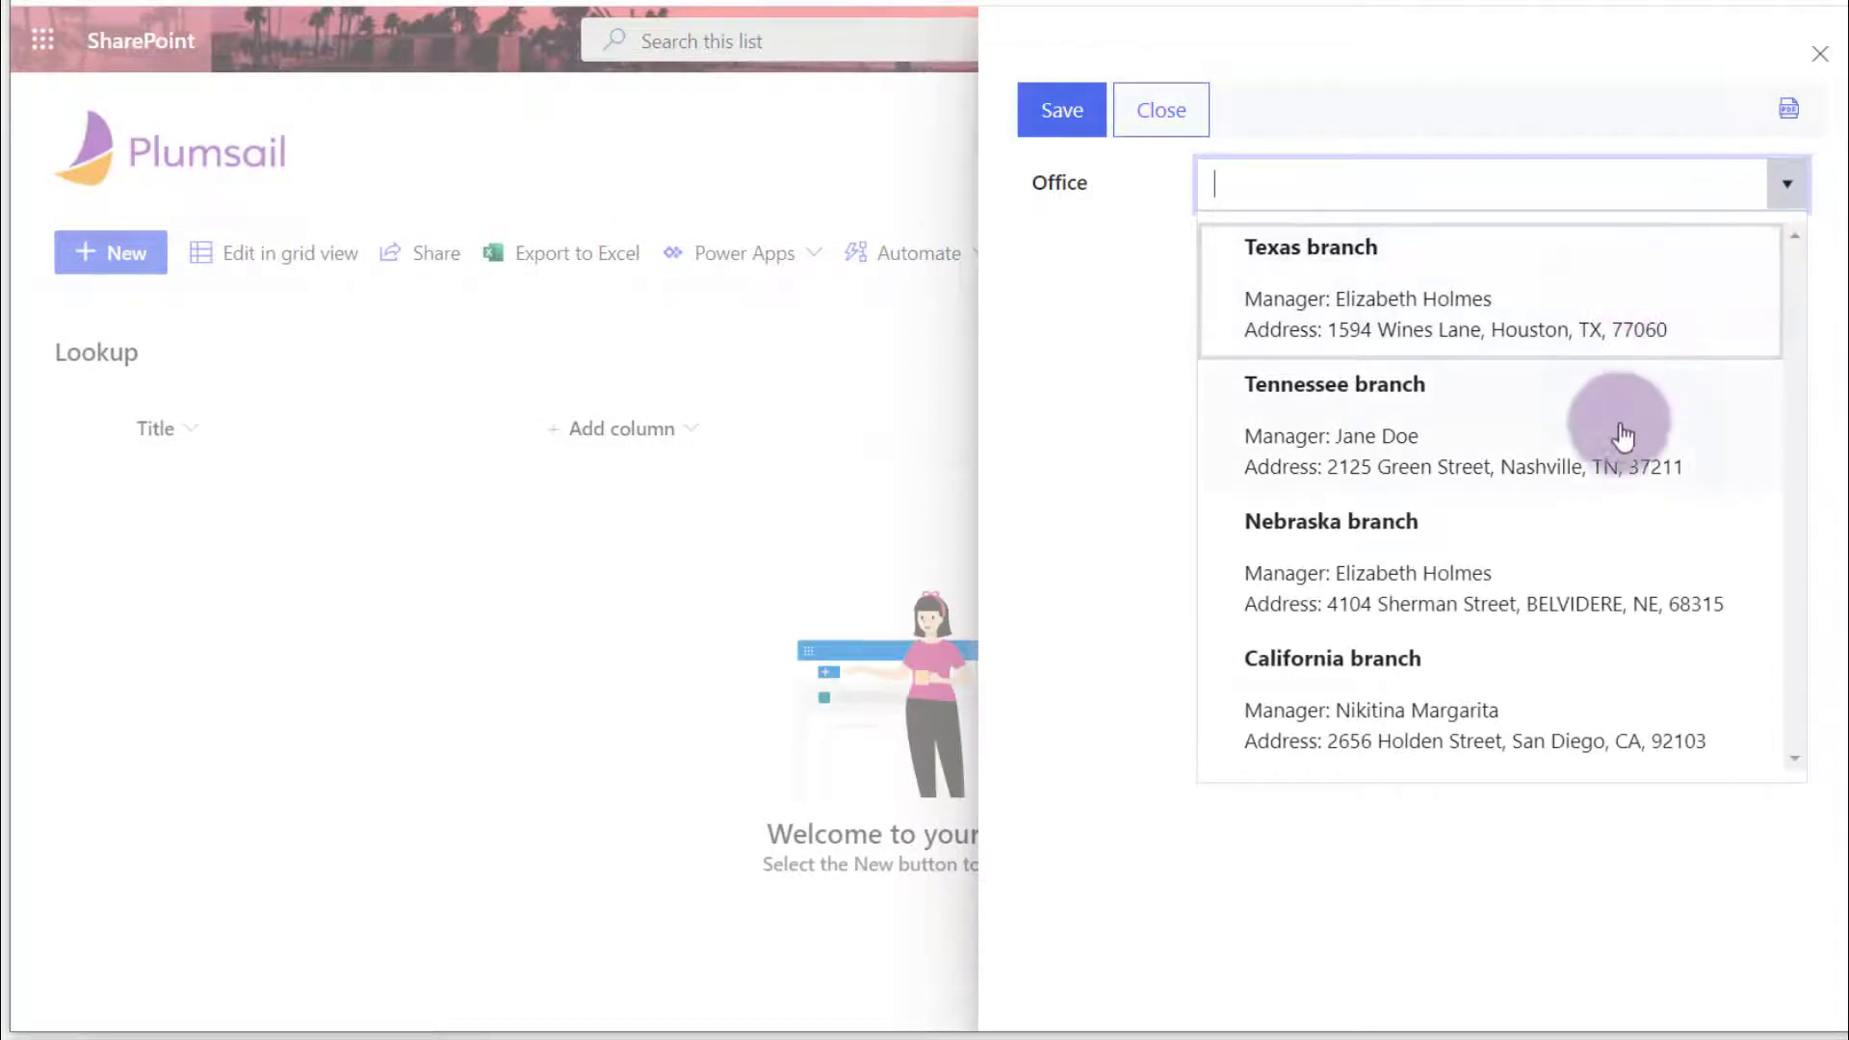
- Browse the templated Office results and choose Tennessee branch
key("Down")
left_click(1617, 450)
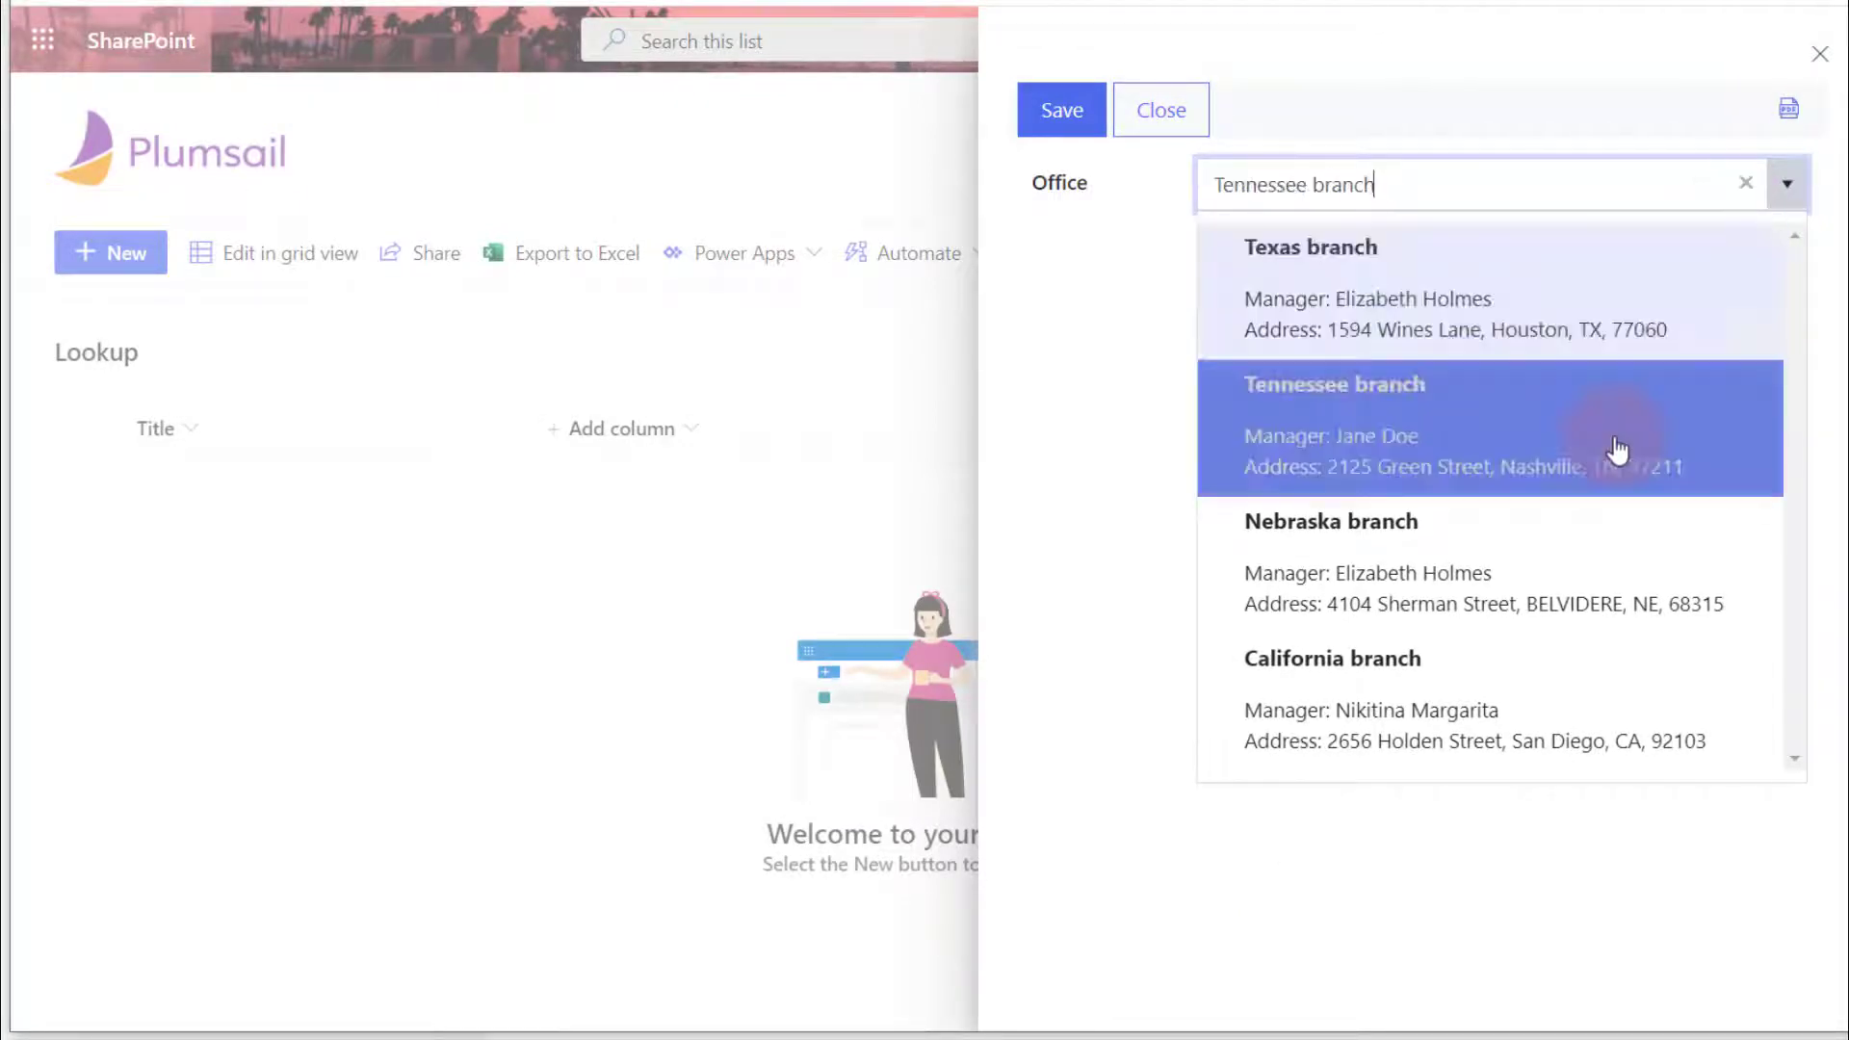
key("Down")
key("Down")
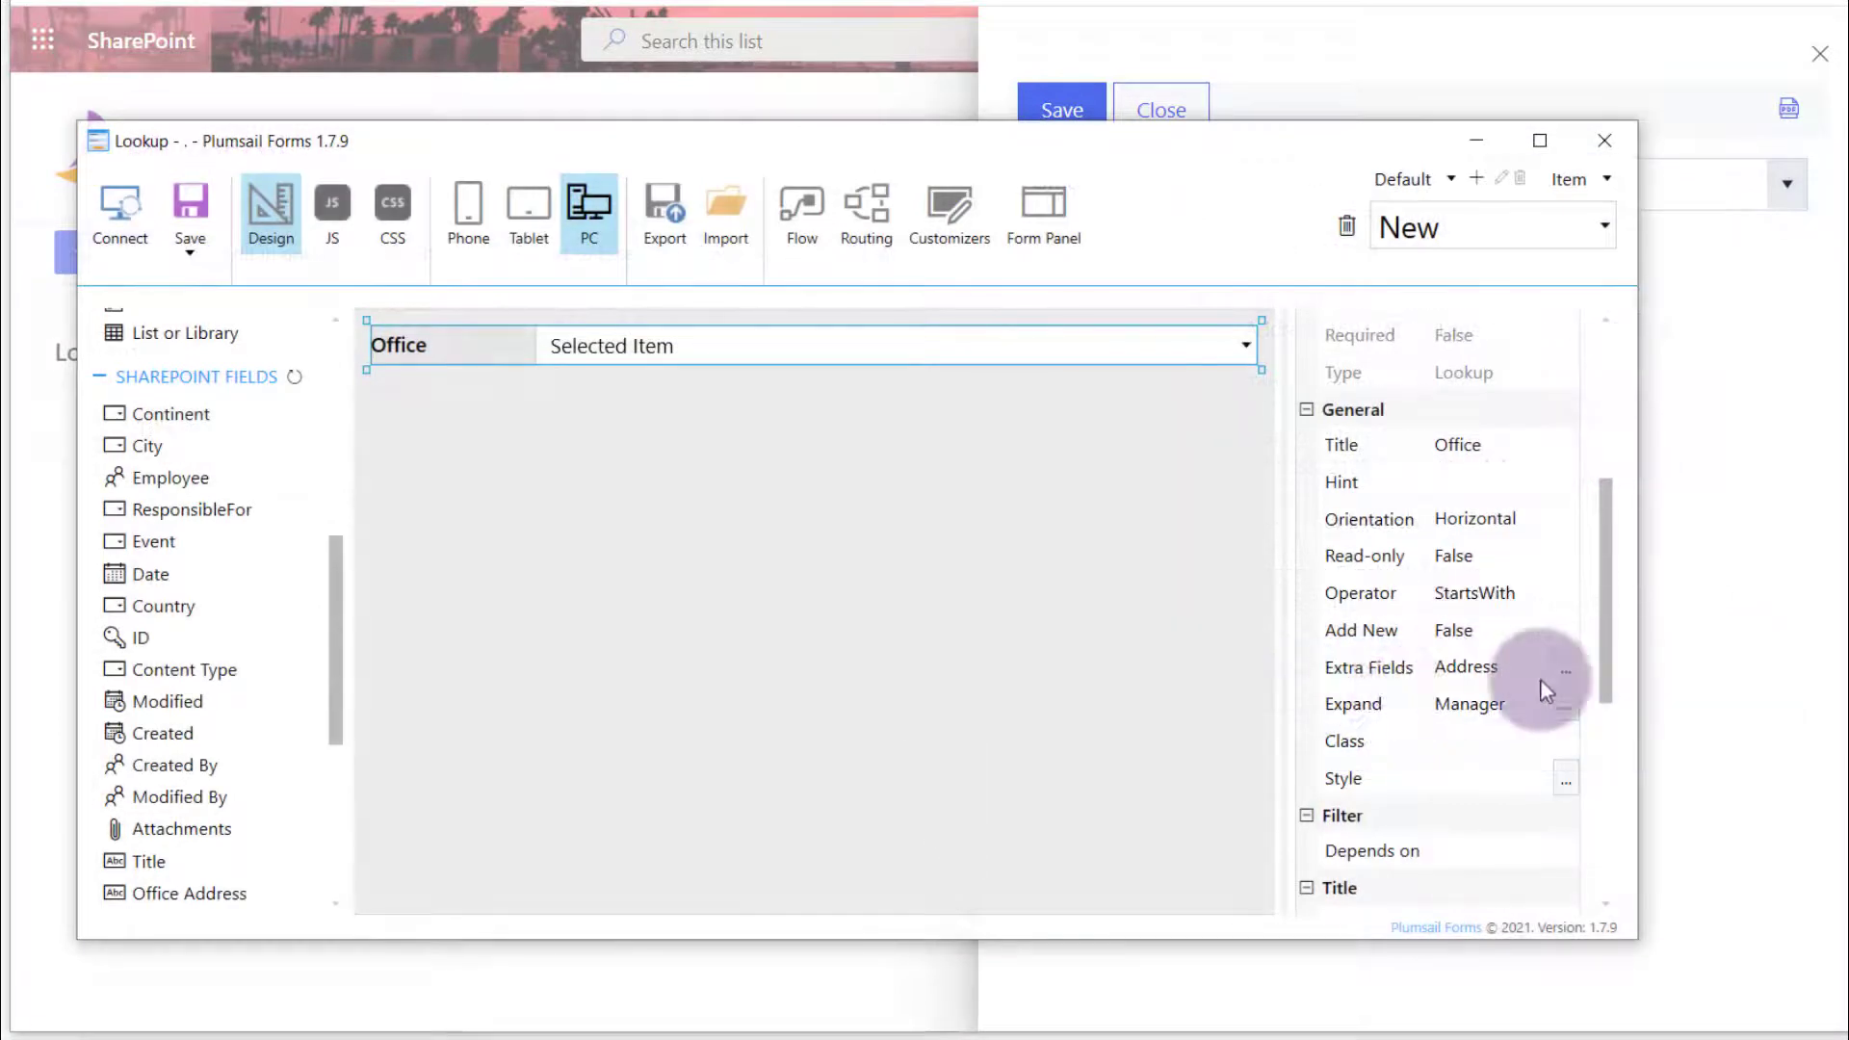
- Check the Office Extra Fields without changes and view the widgetOptions template code
left_click(1567, 667)
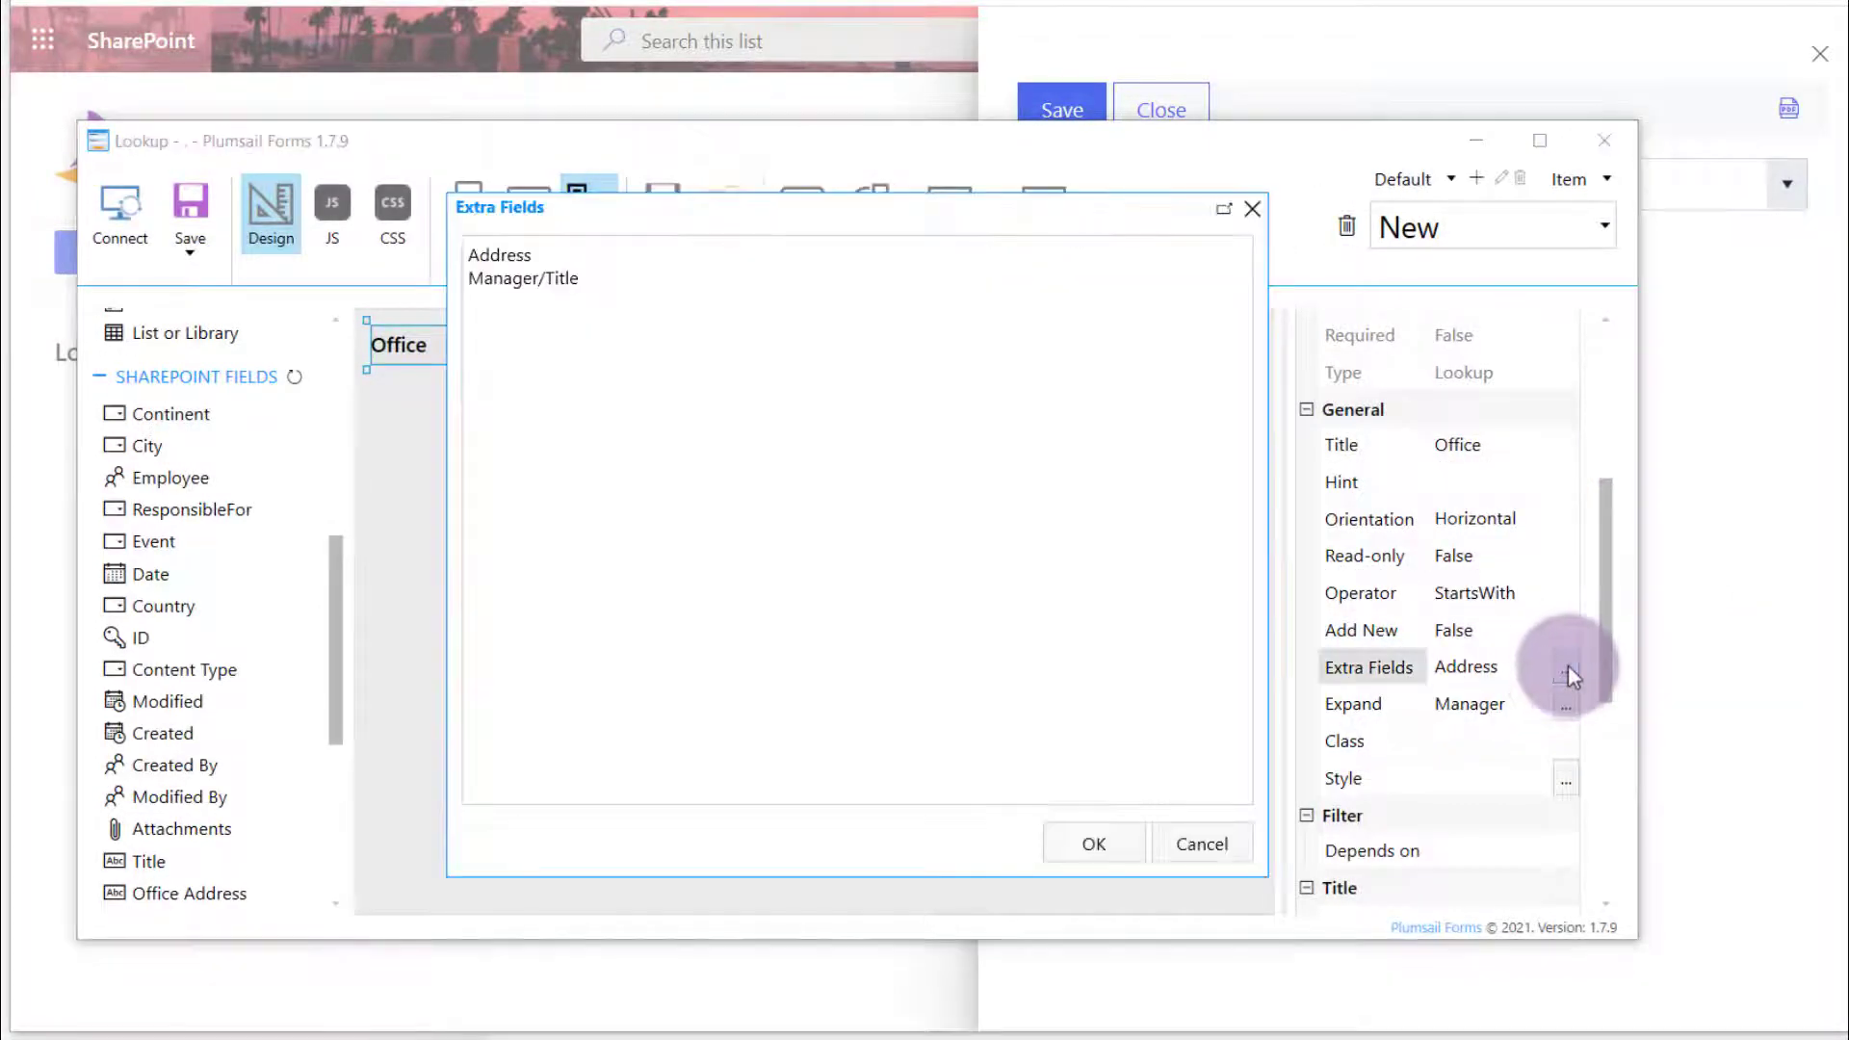
left_click(1246, 842)
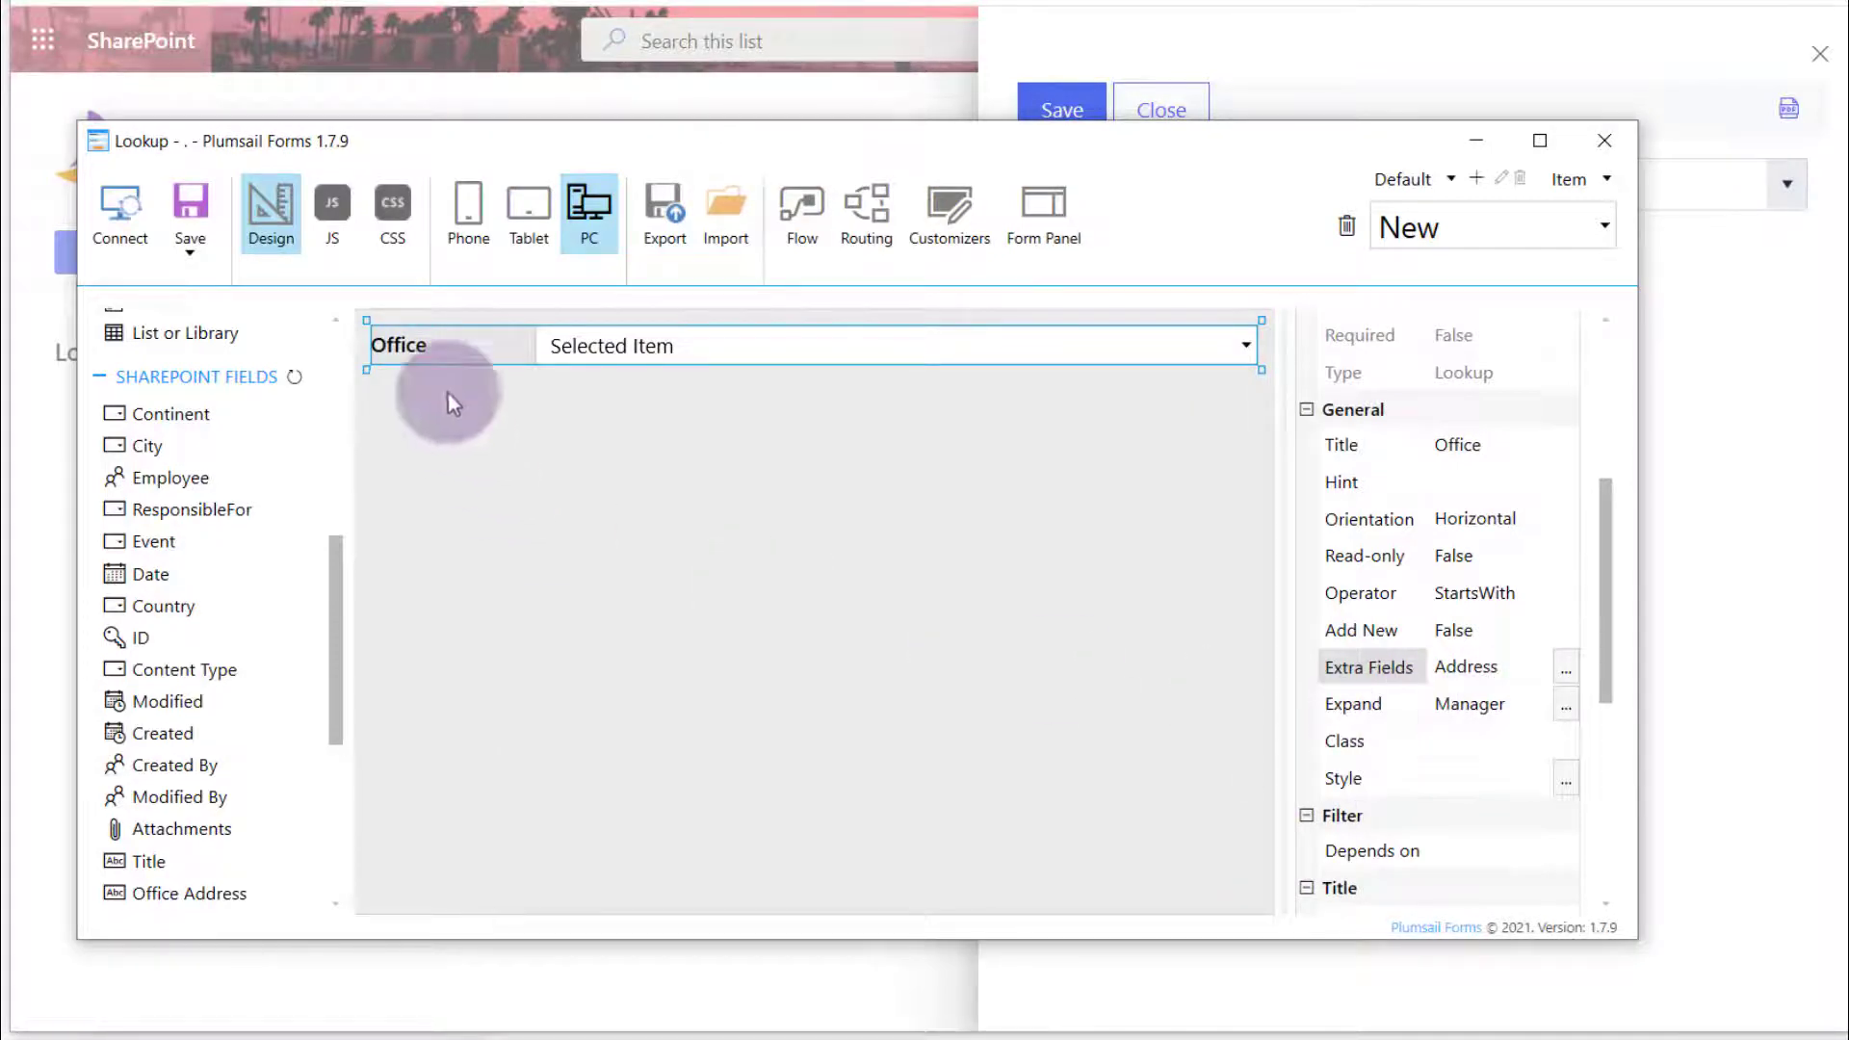
left_click(334, 208)
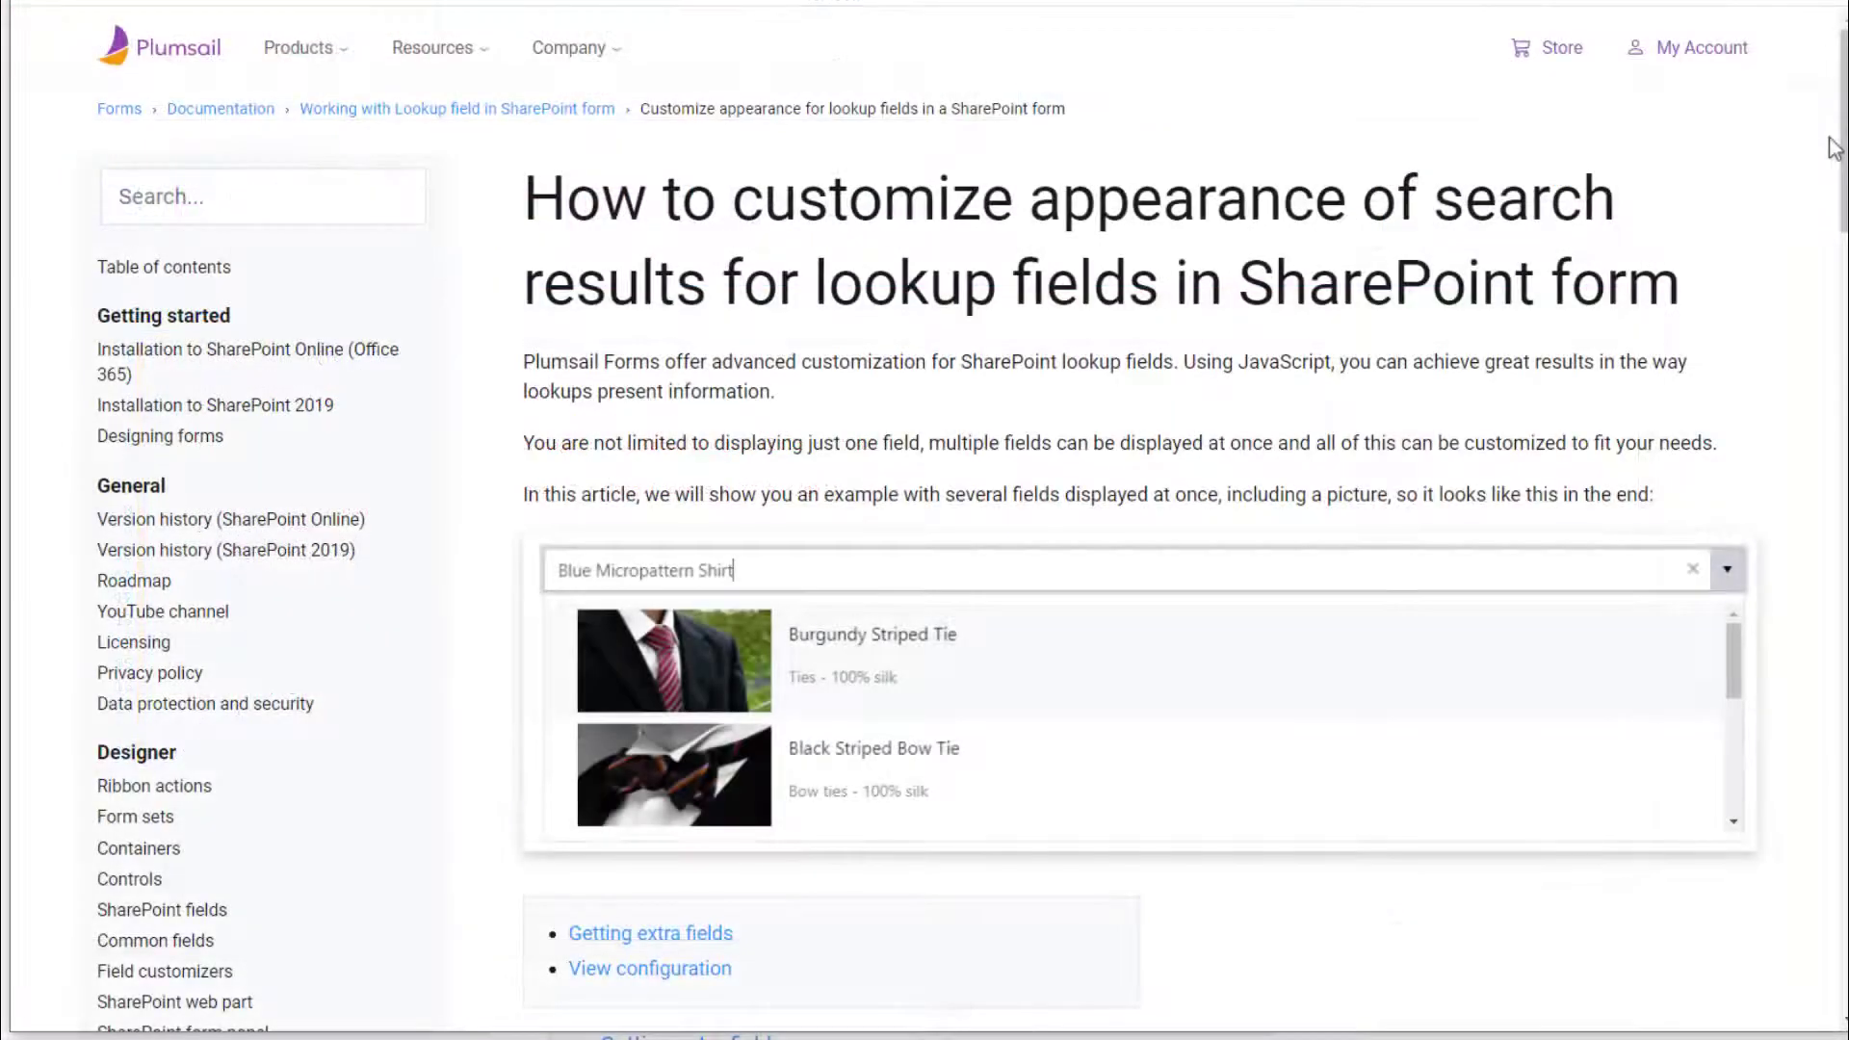
- Scroll the lookup customization article down to the Getting extra fields section
scroll(1832, 147, "down", 1)
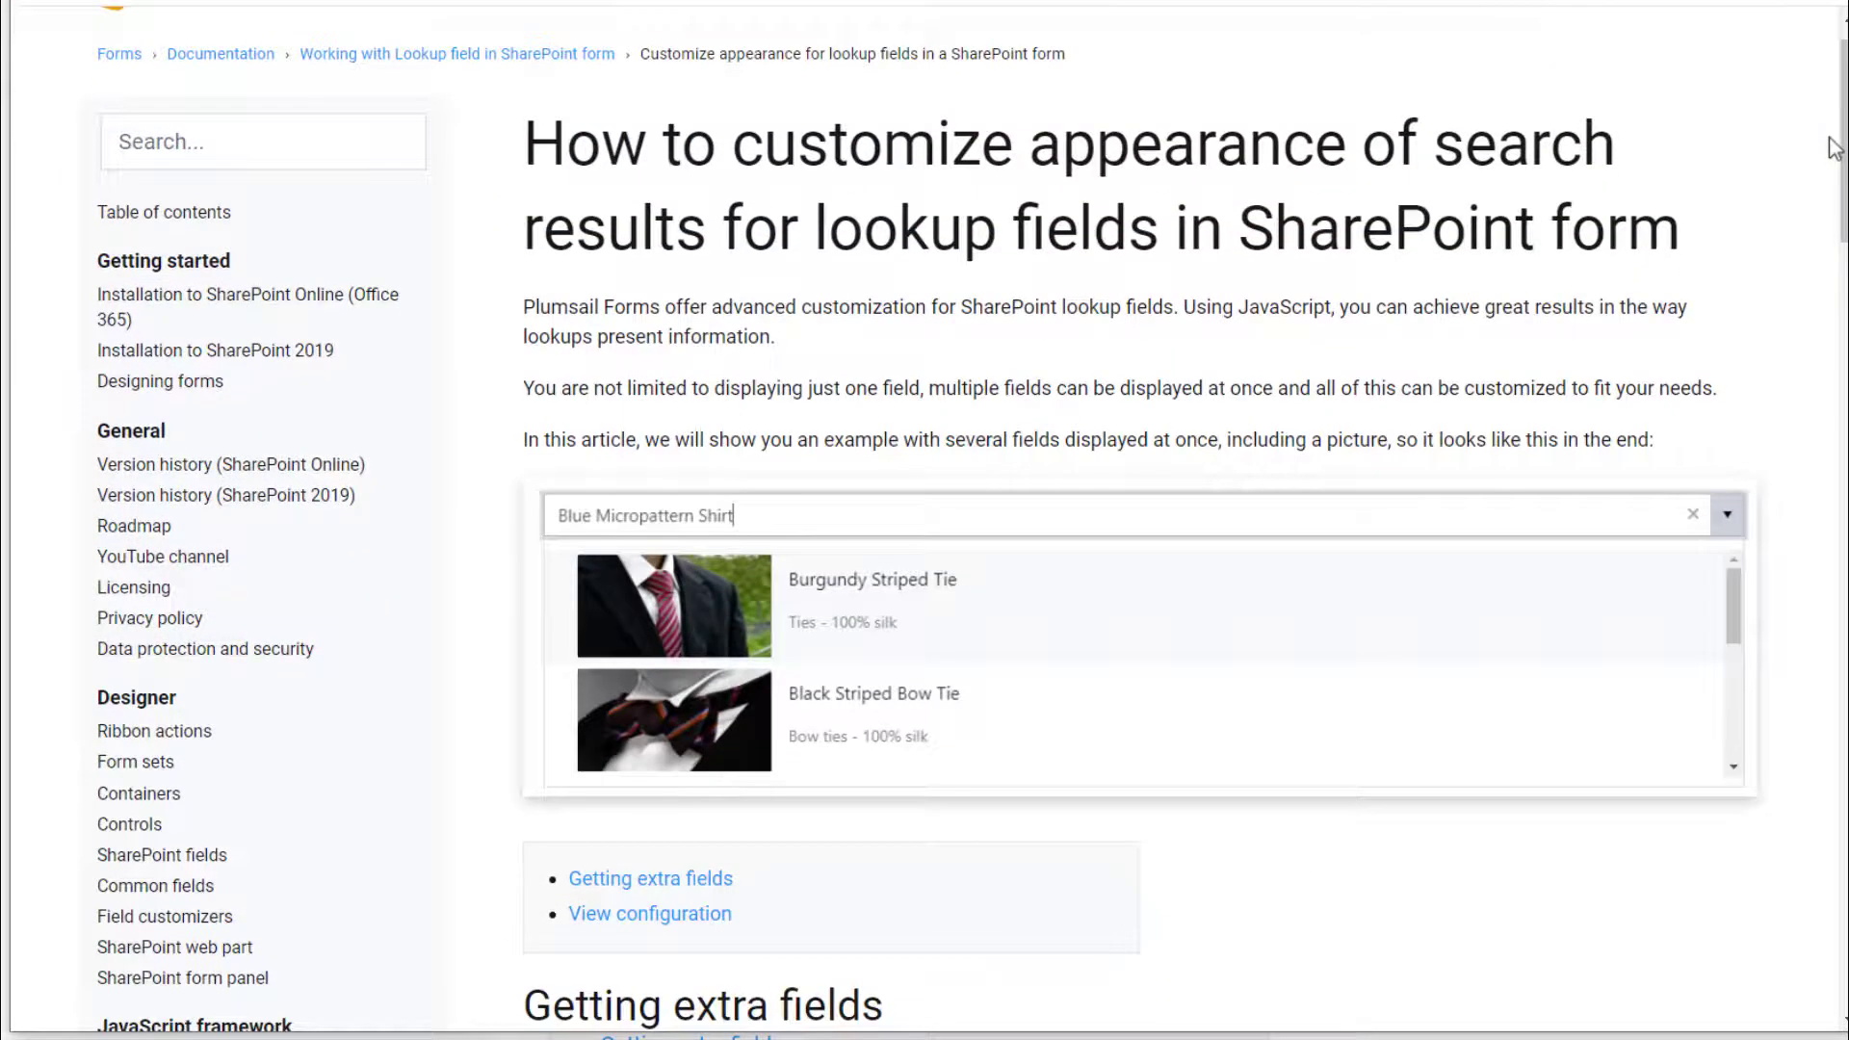
scroll(1833, 147, "down", 1)
scroll(1832, 147, "down", 3)
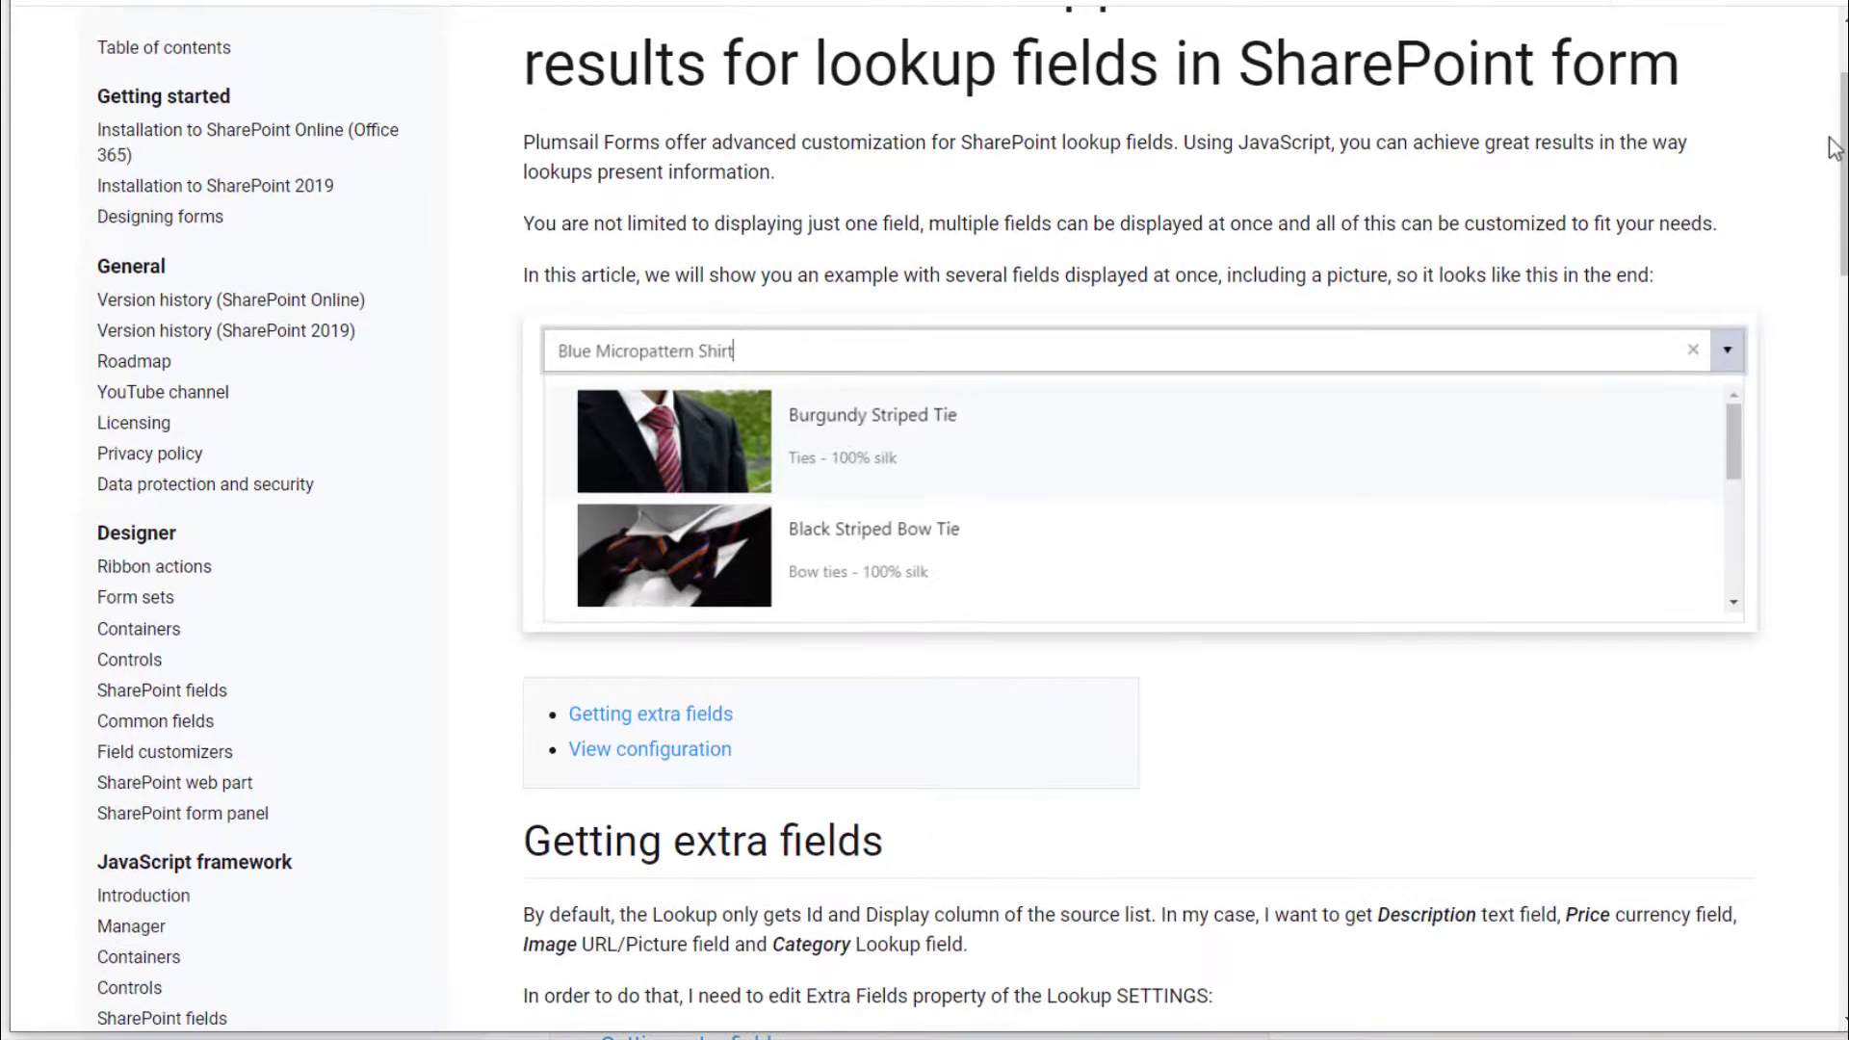
scroll(1833, 147, "down", 4)
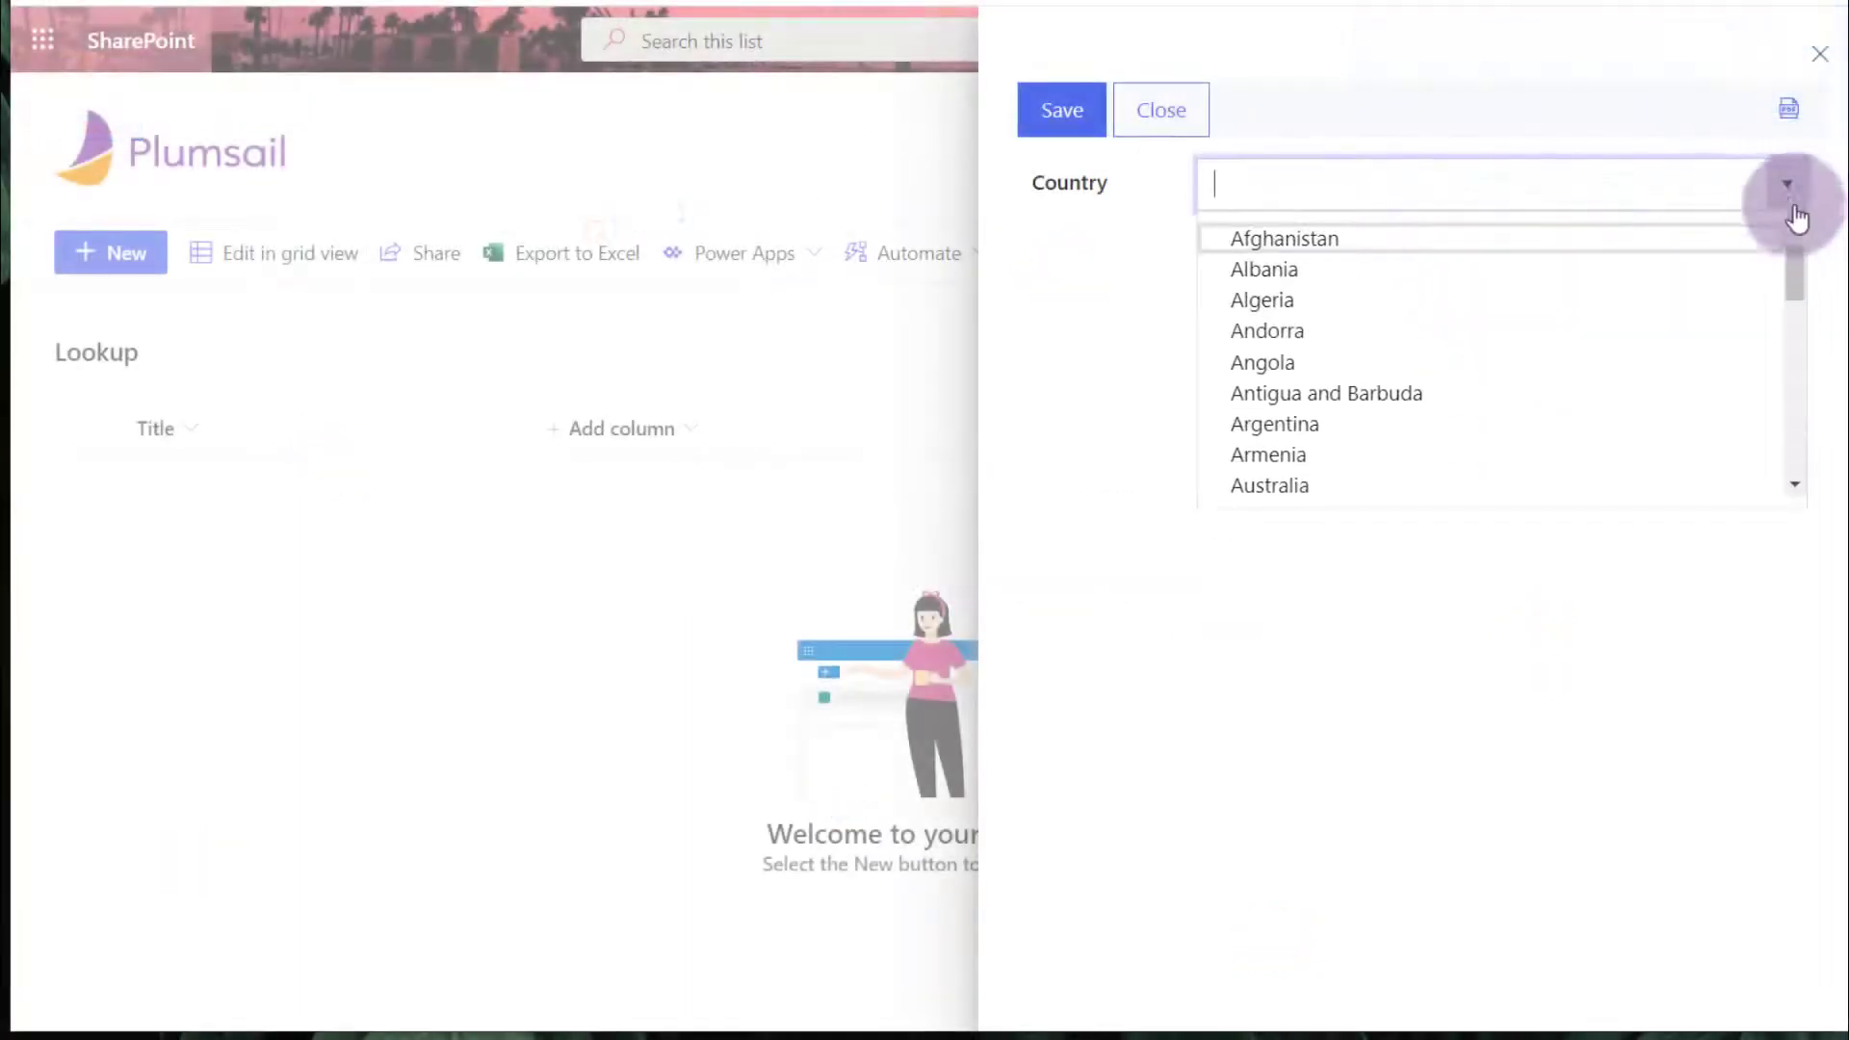
- Filter Country with startswith(Title,'A') and Number ge 10, then check Albania through Azerbaijan appear
left_click_drag(1793, 271, 1798, 418)
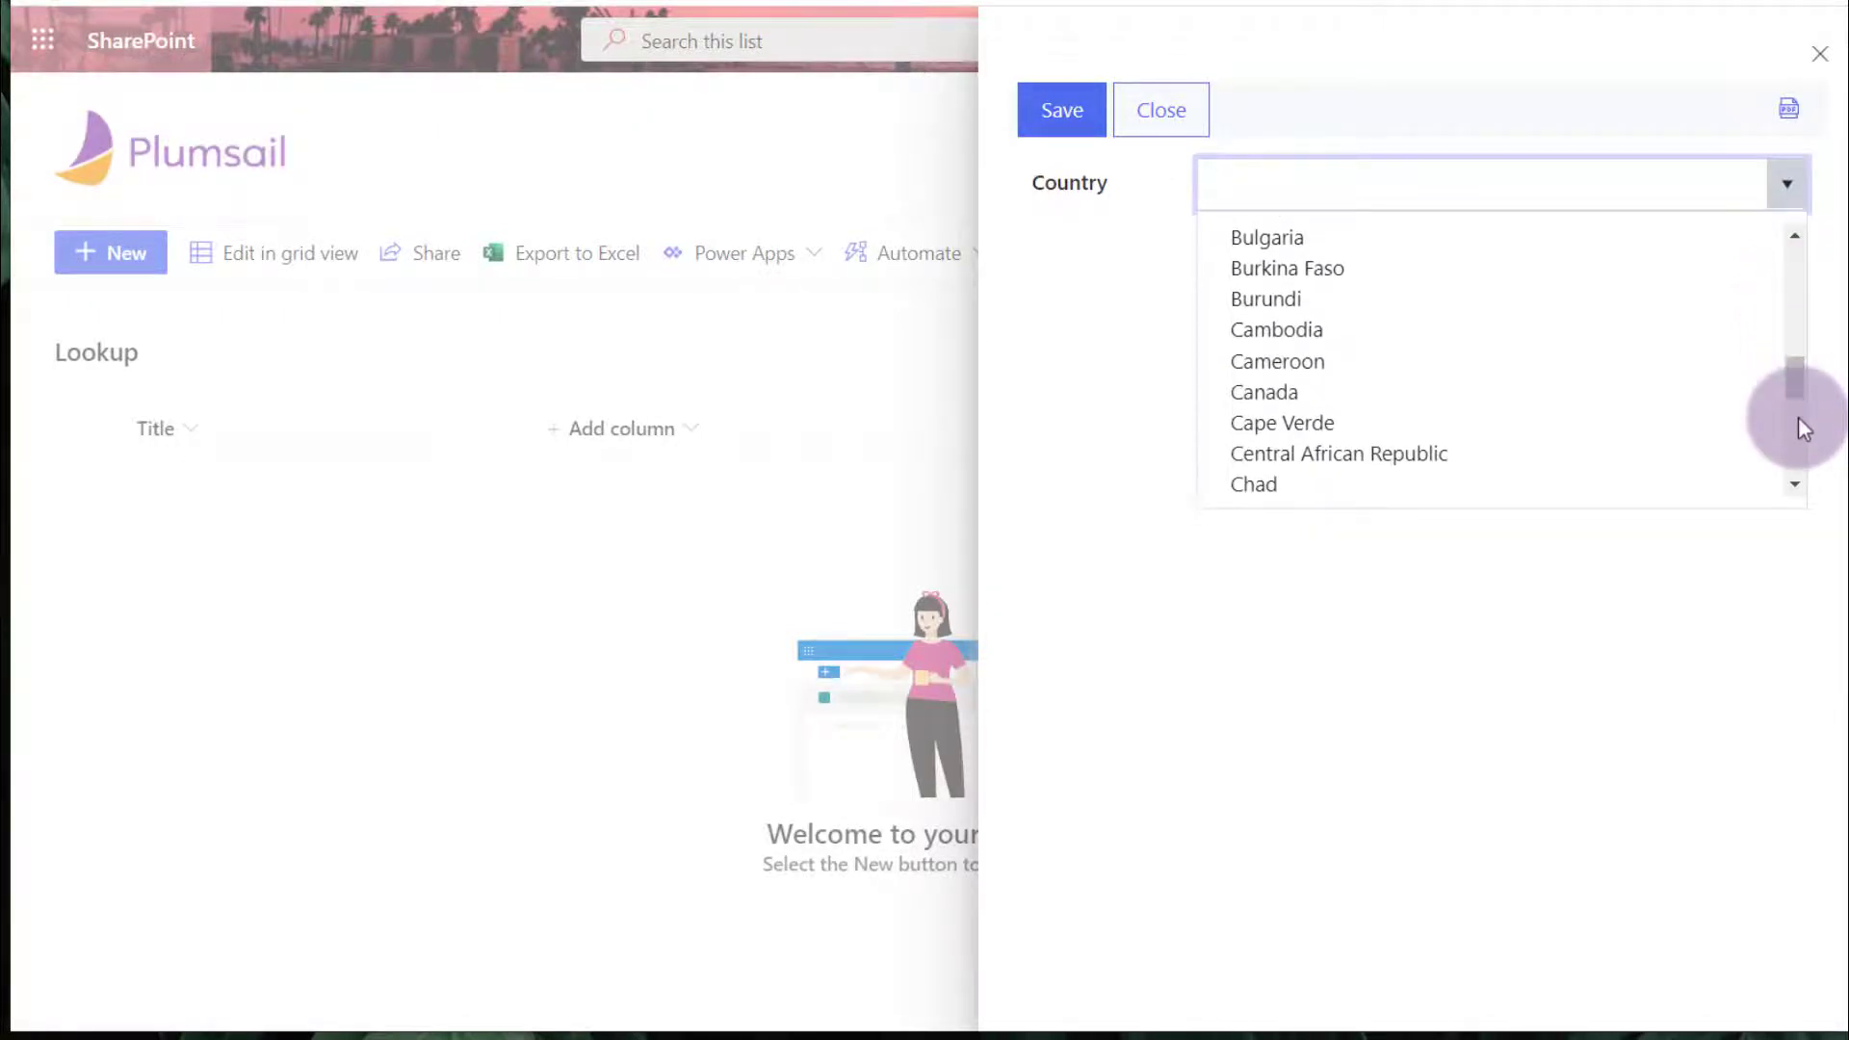
left_click(1190, 88)
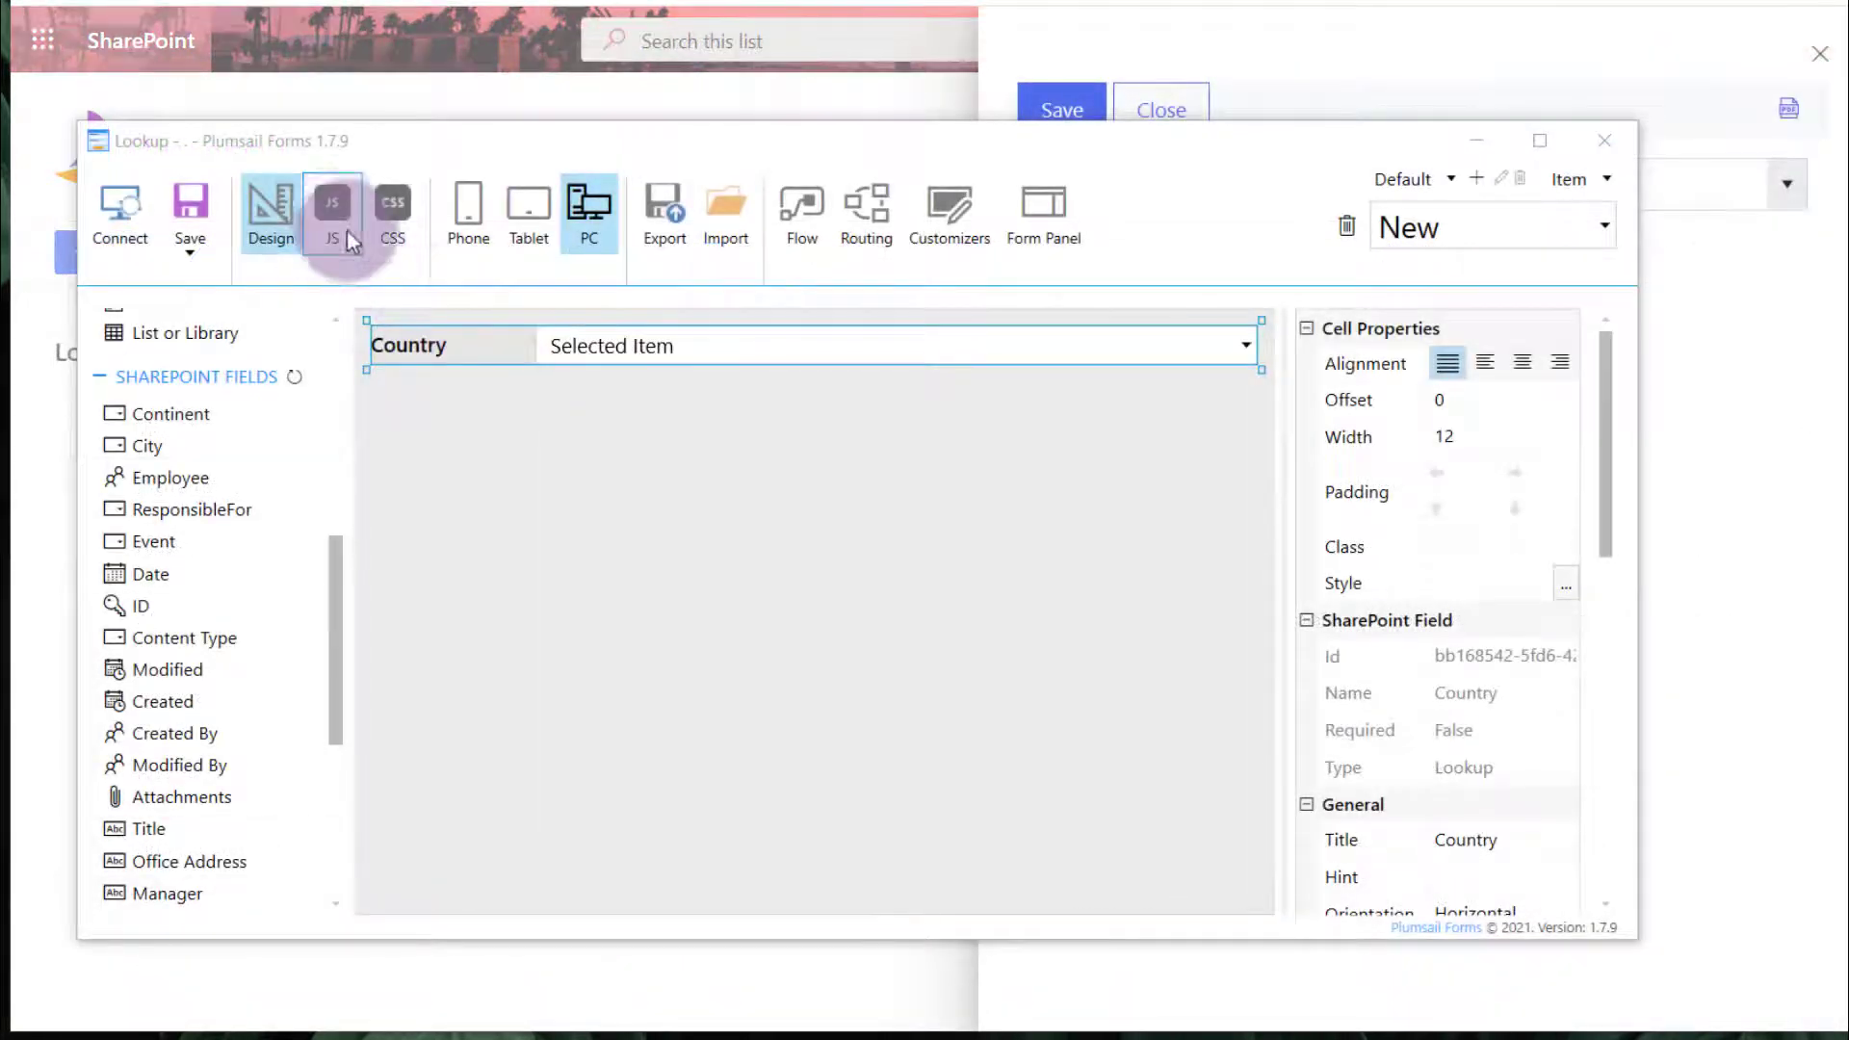
left_click(337, 227)
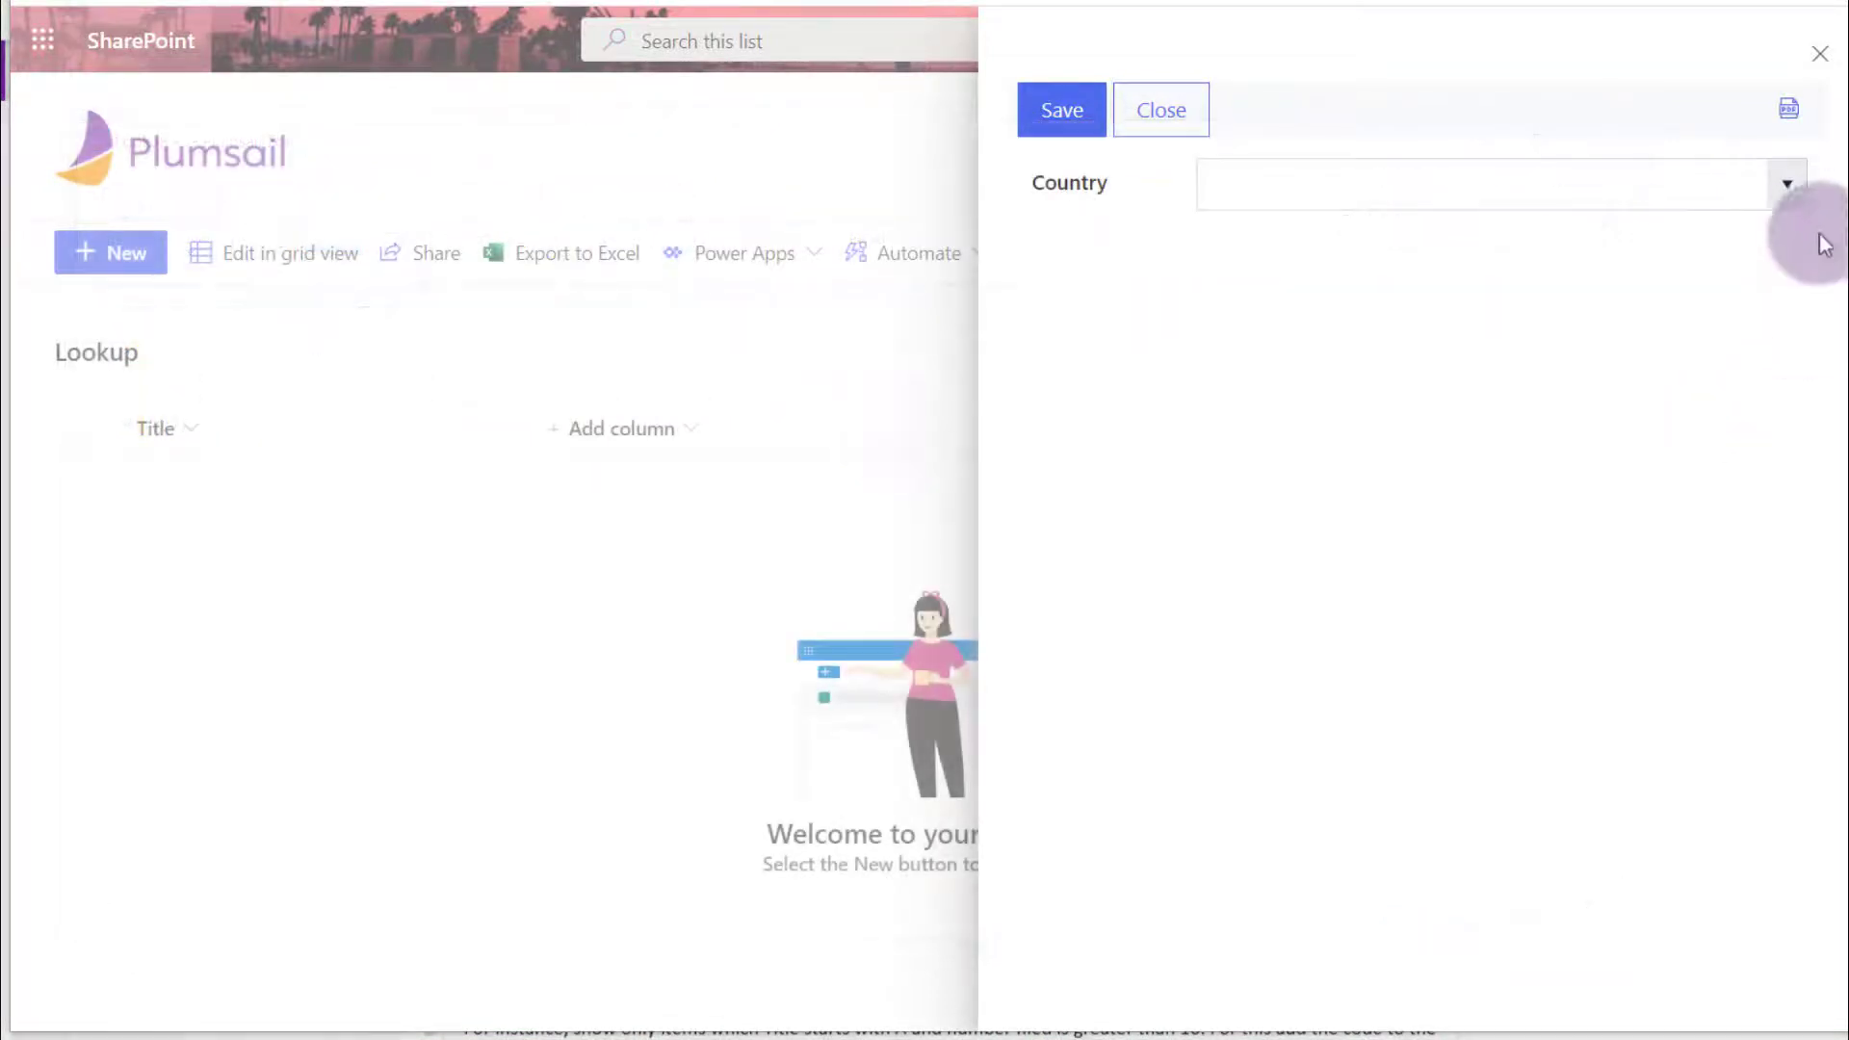
left_click(1789, 193)
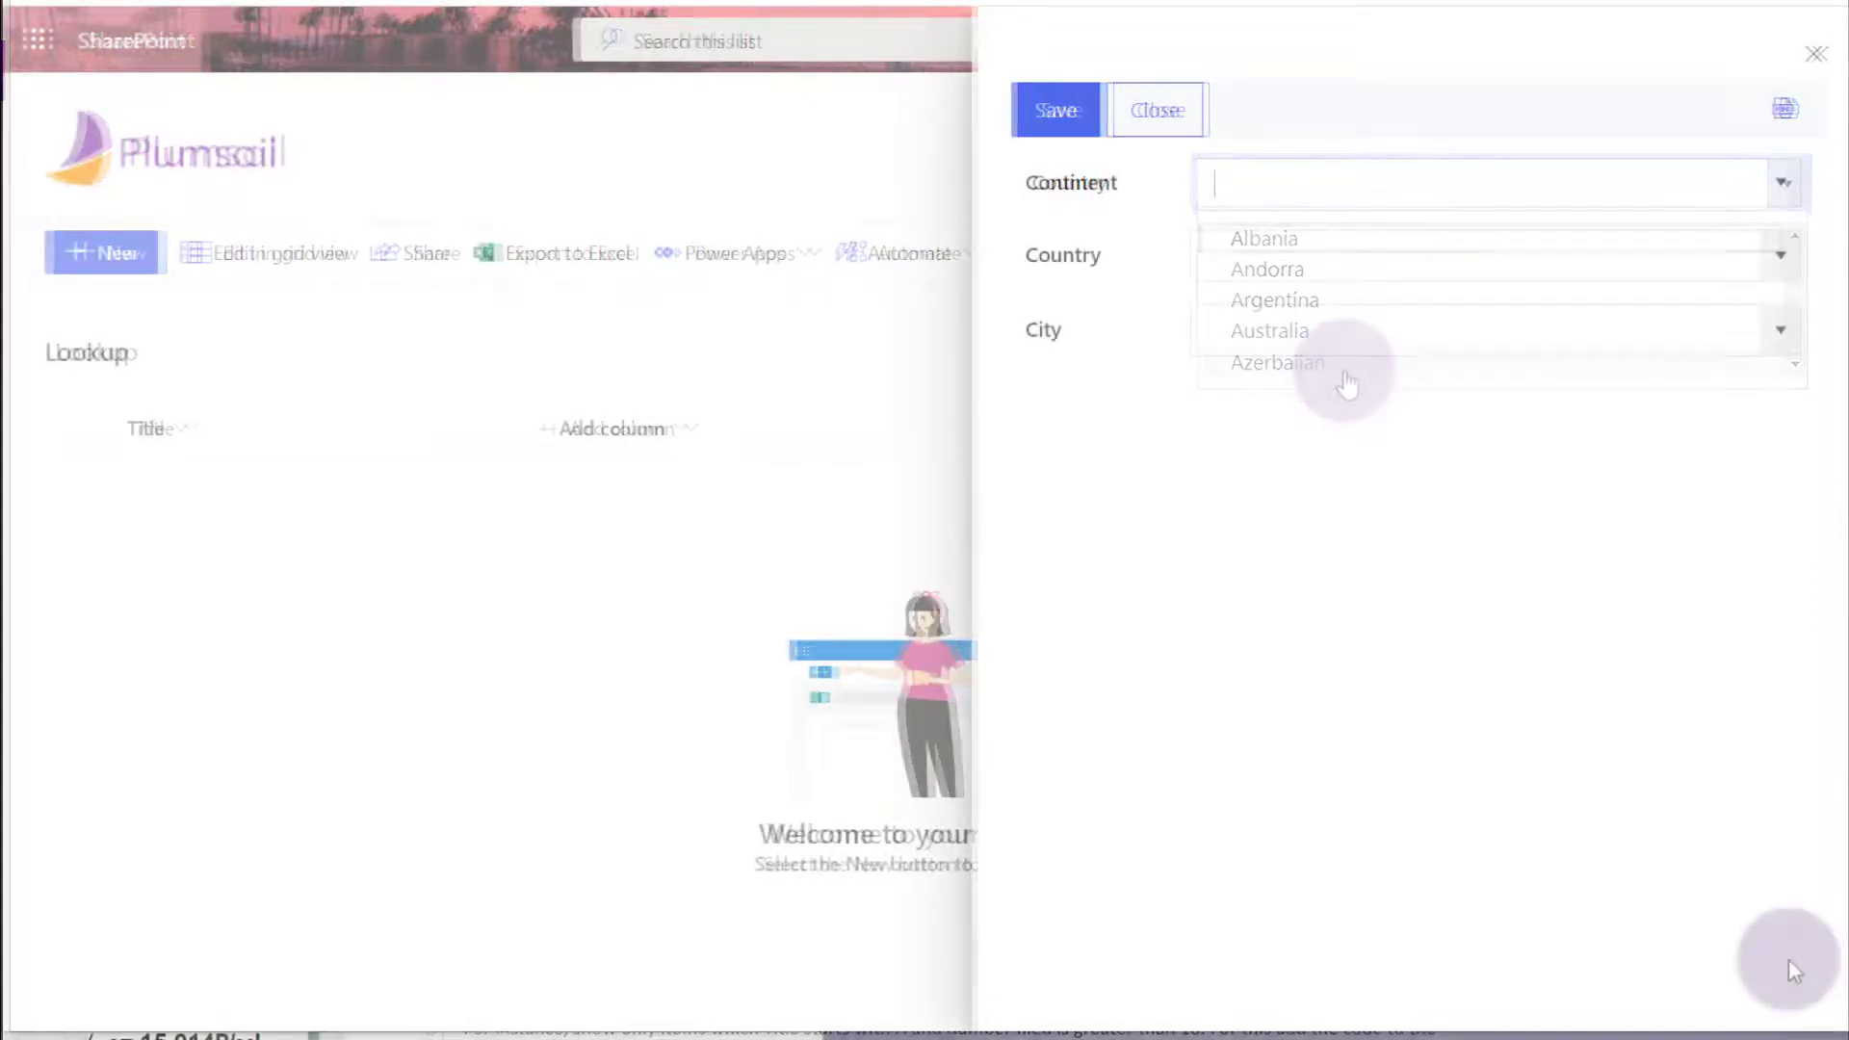
- Choose North America, try United States of America, then Canada so City offers Toronto and Victoria
left_click(1788, 192)
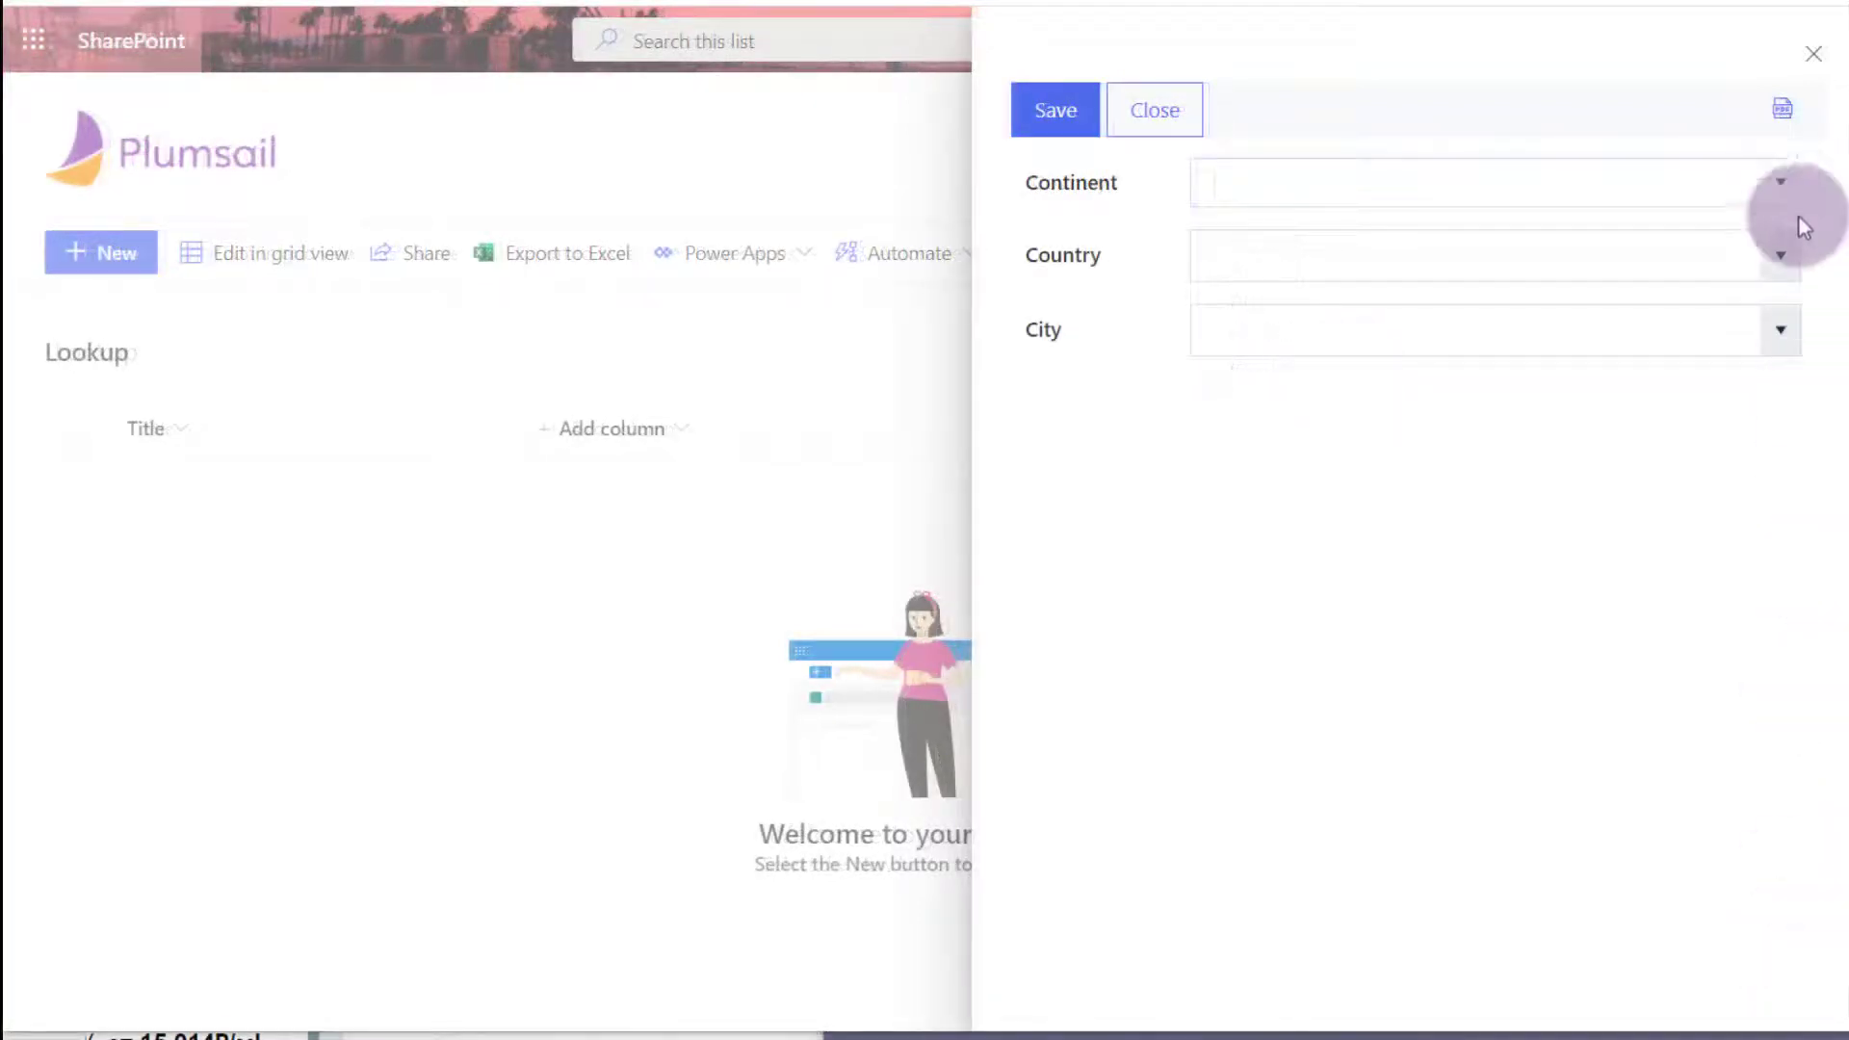
left_click(1310, 347)
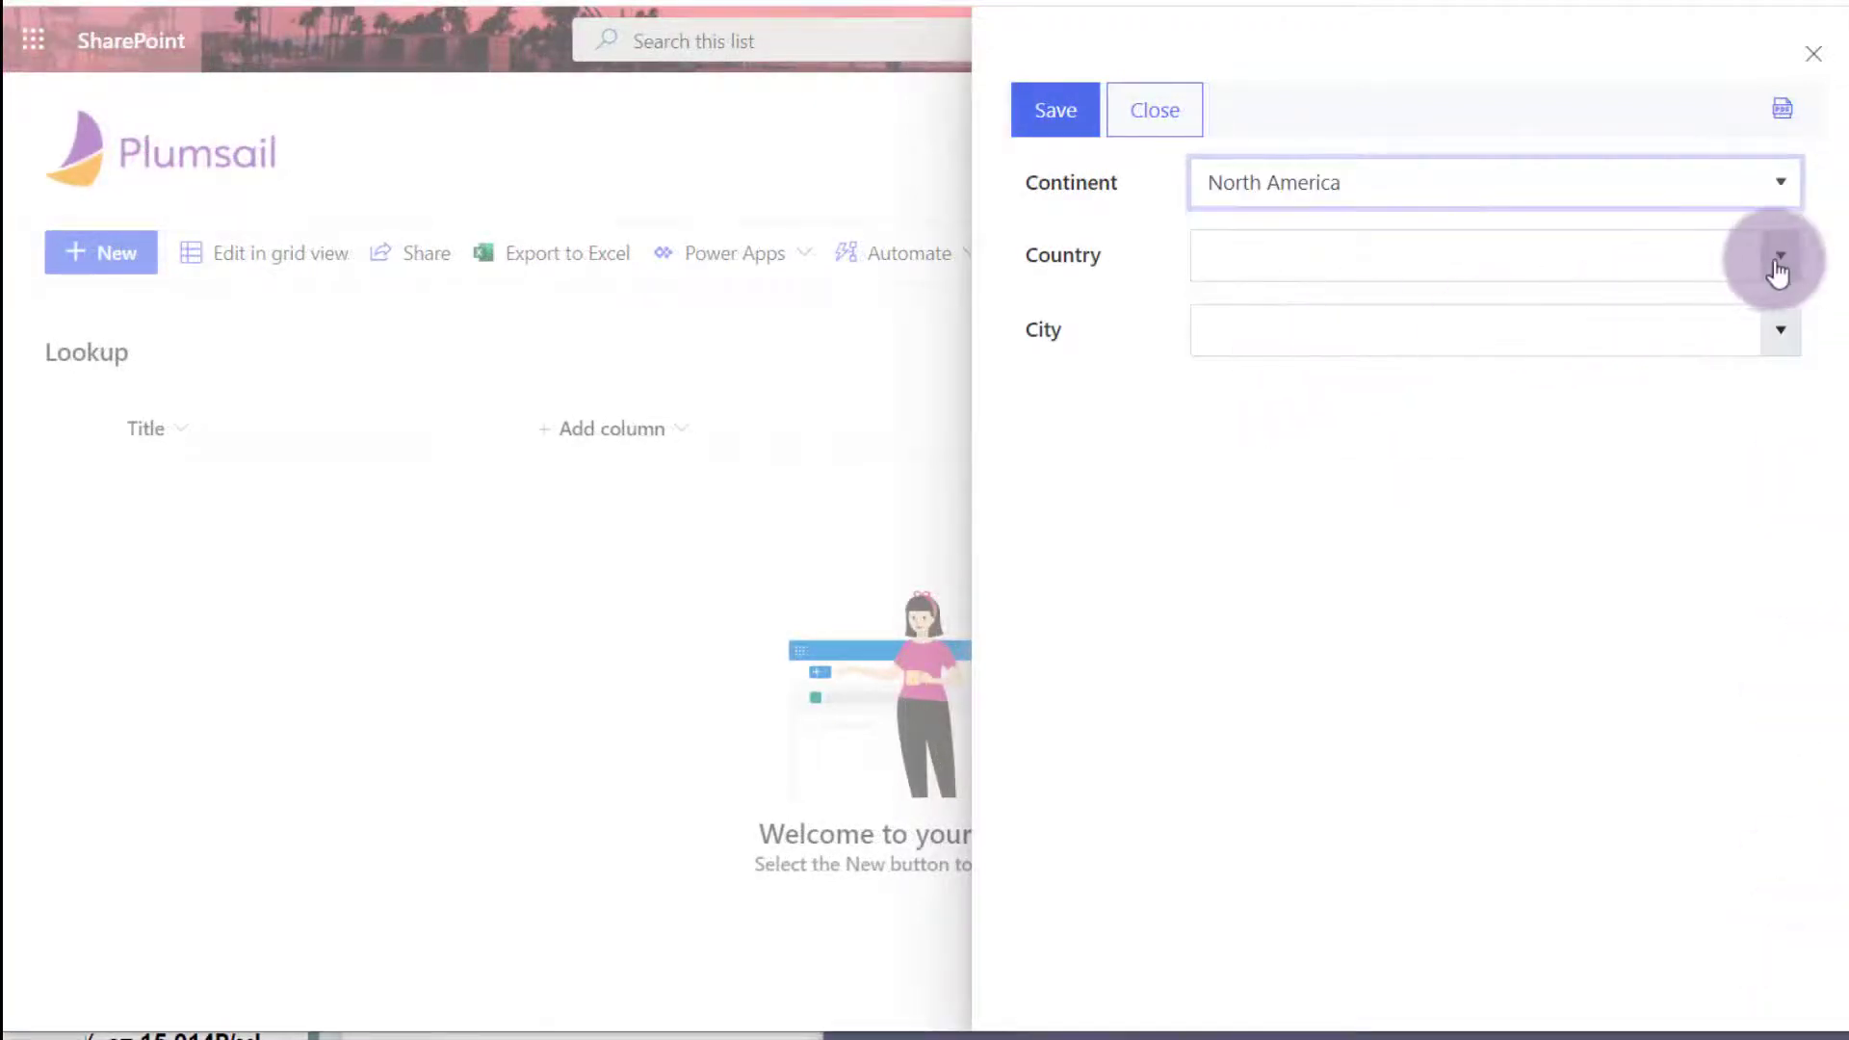
left_click(1780, 255)
left_click(1384, 313)
left_click(1780, 330)
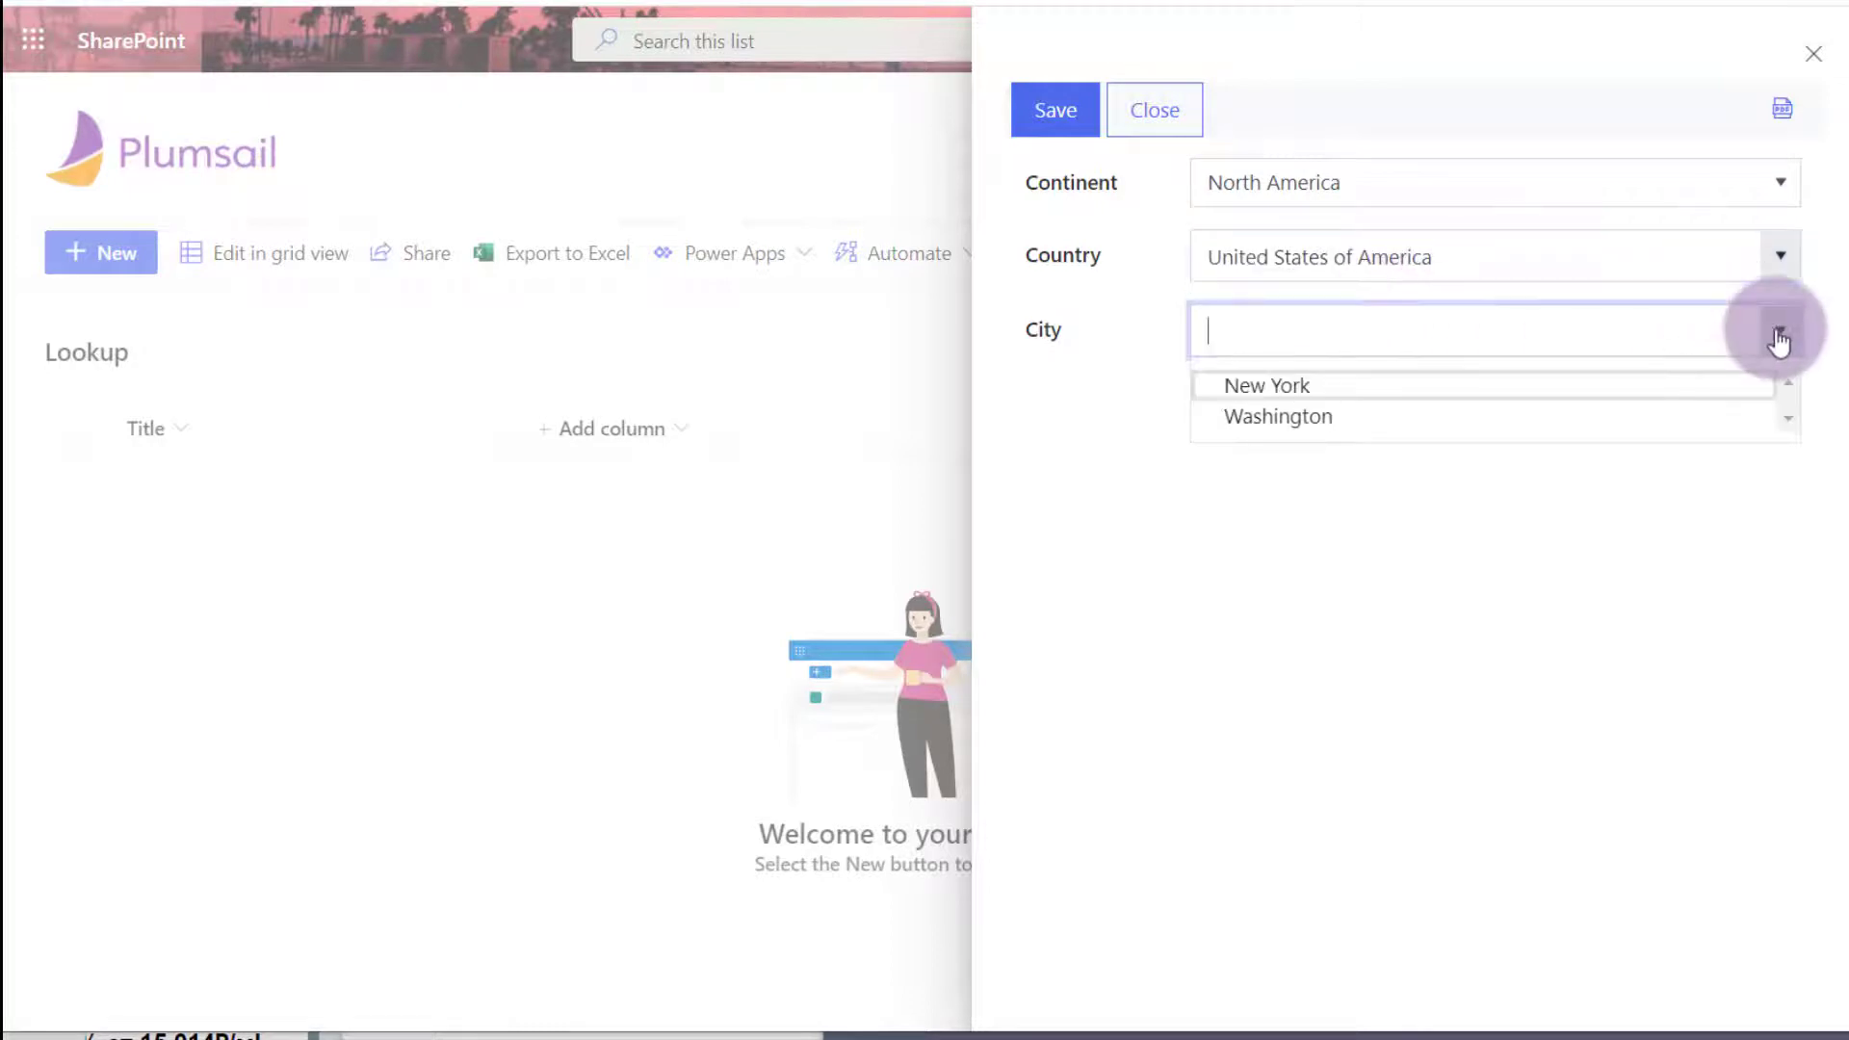
left_click(1780, 255)
left_click(1240, 344)
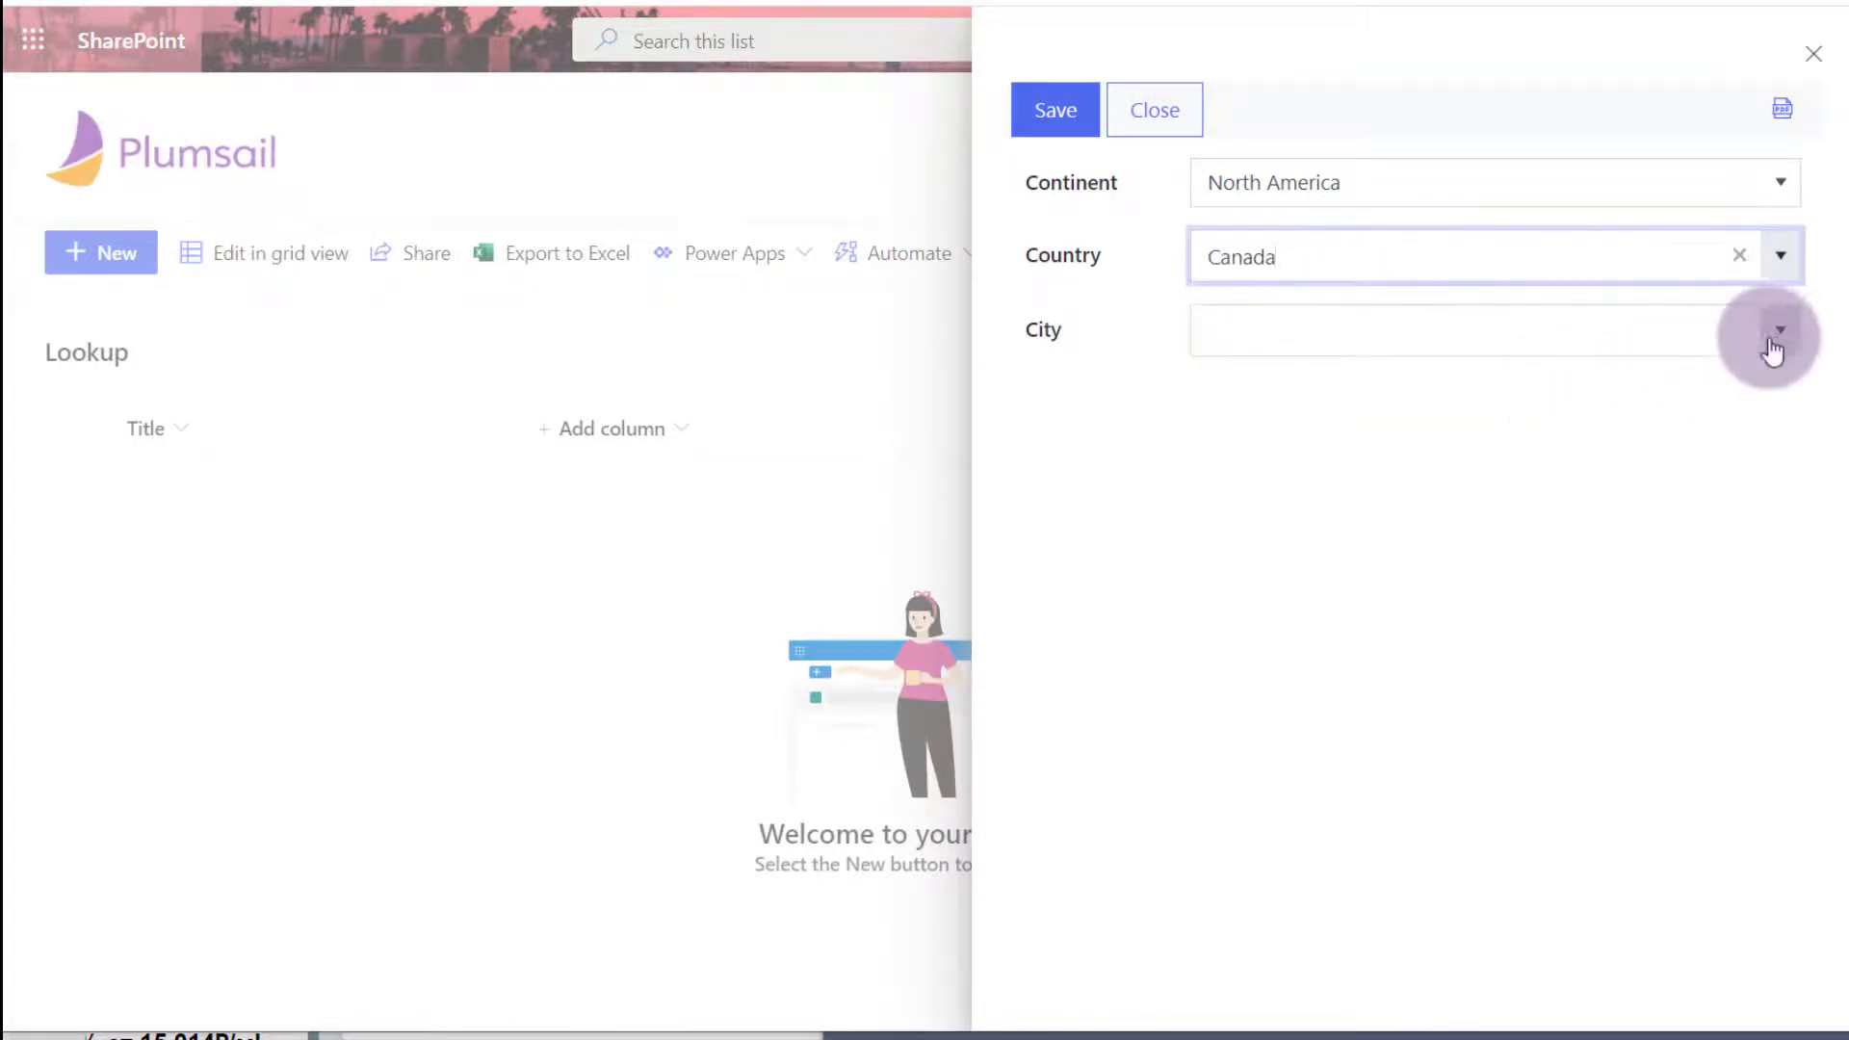
left_click(1780, 330)
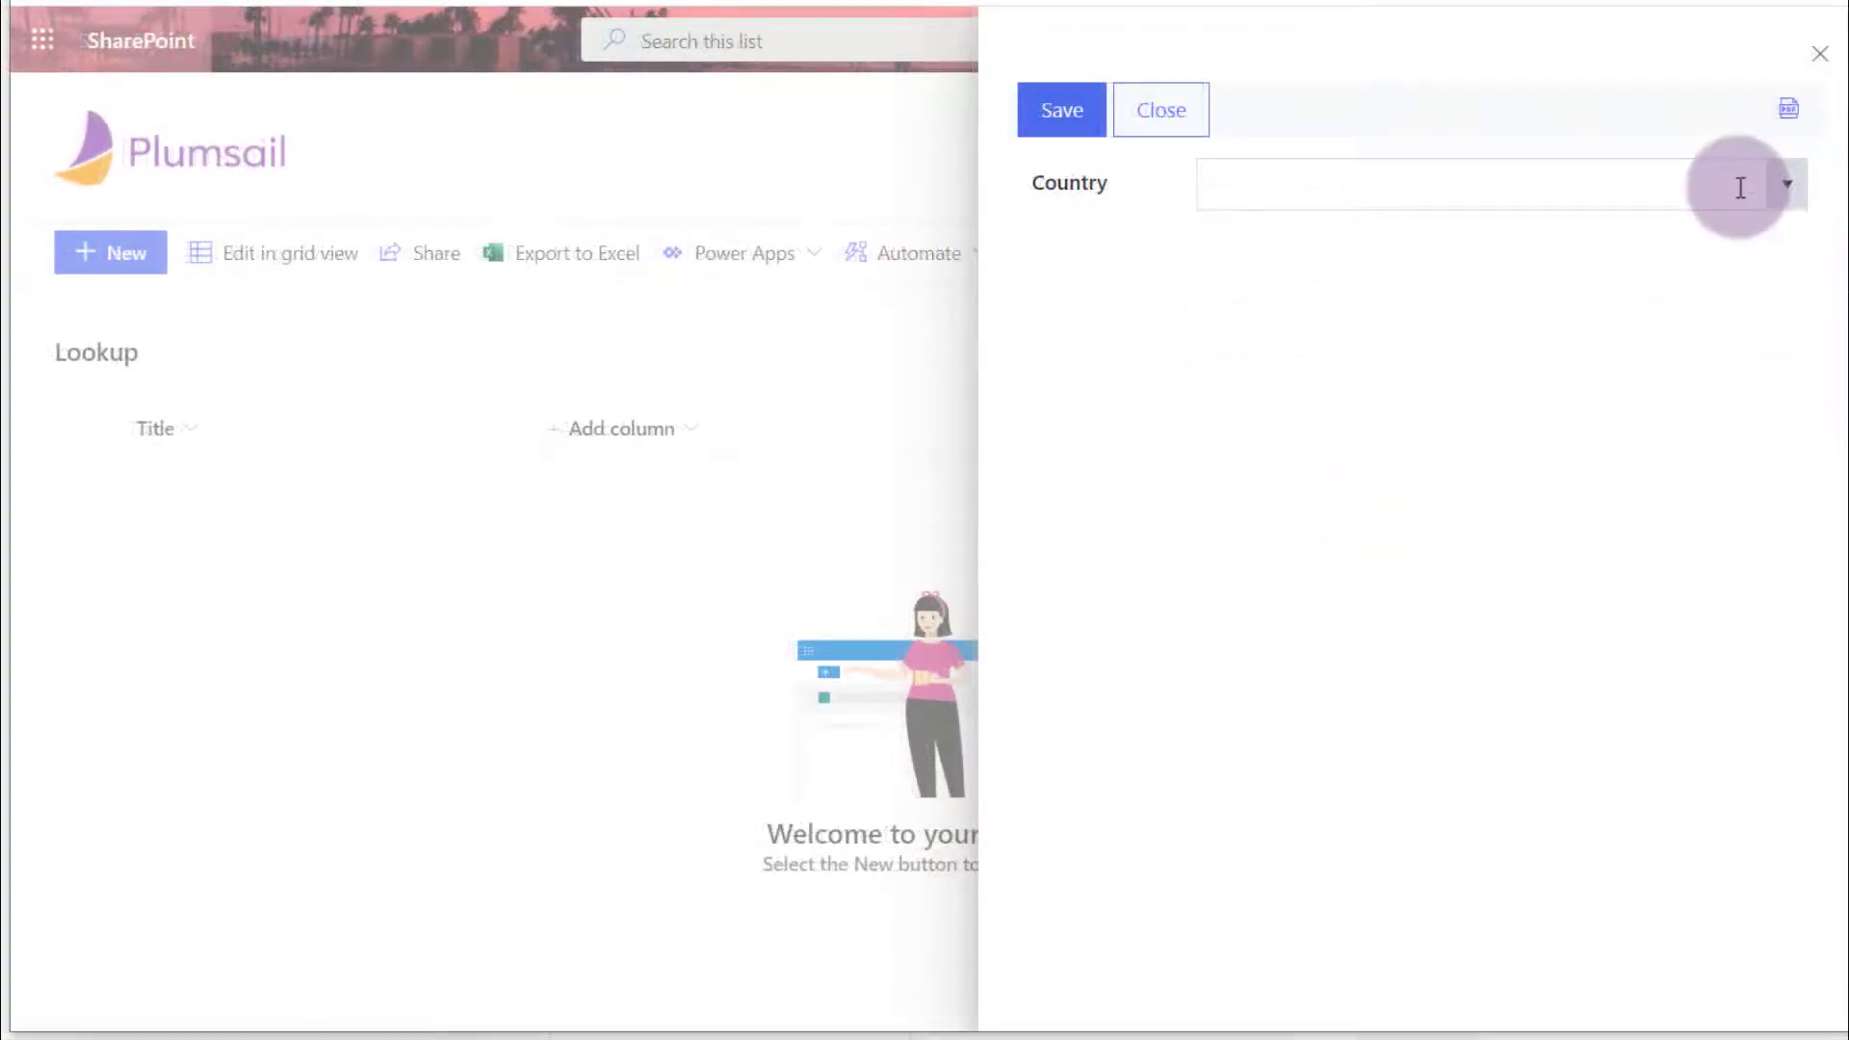
- Search Country for 'mountai' and 'repub', returning Czech and Dominican Republic matches
left_click(1741, 186)
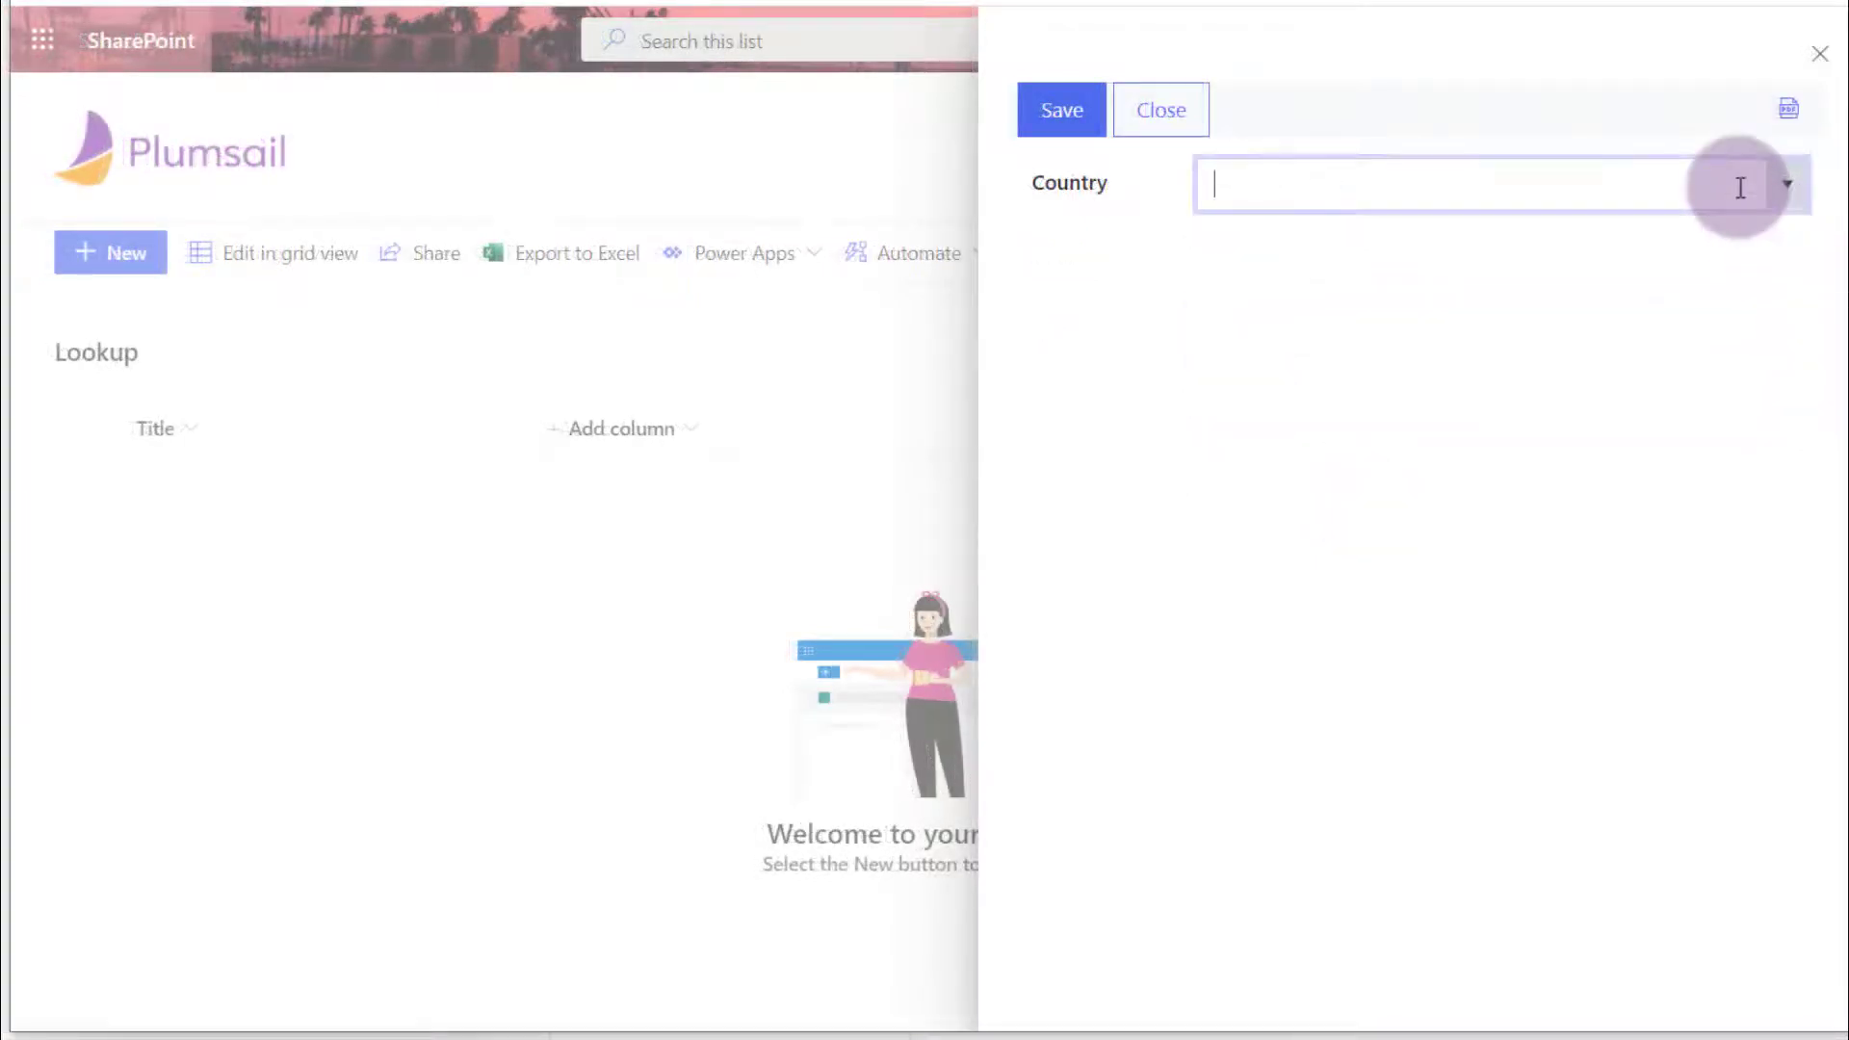
type("m")
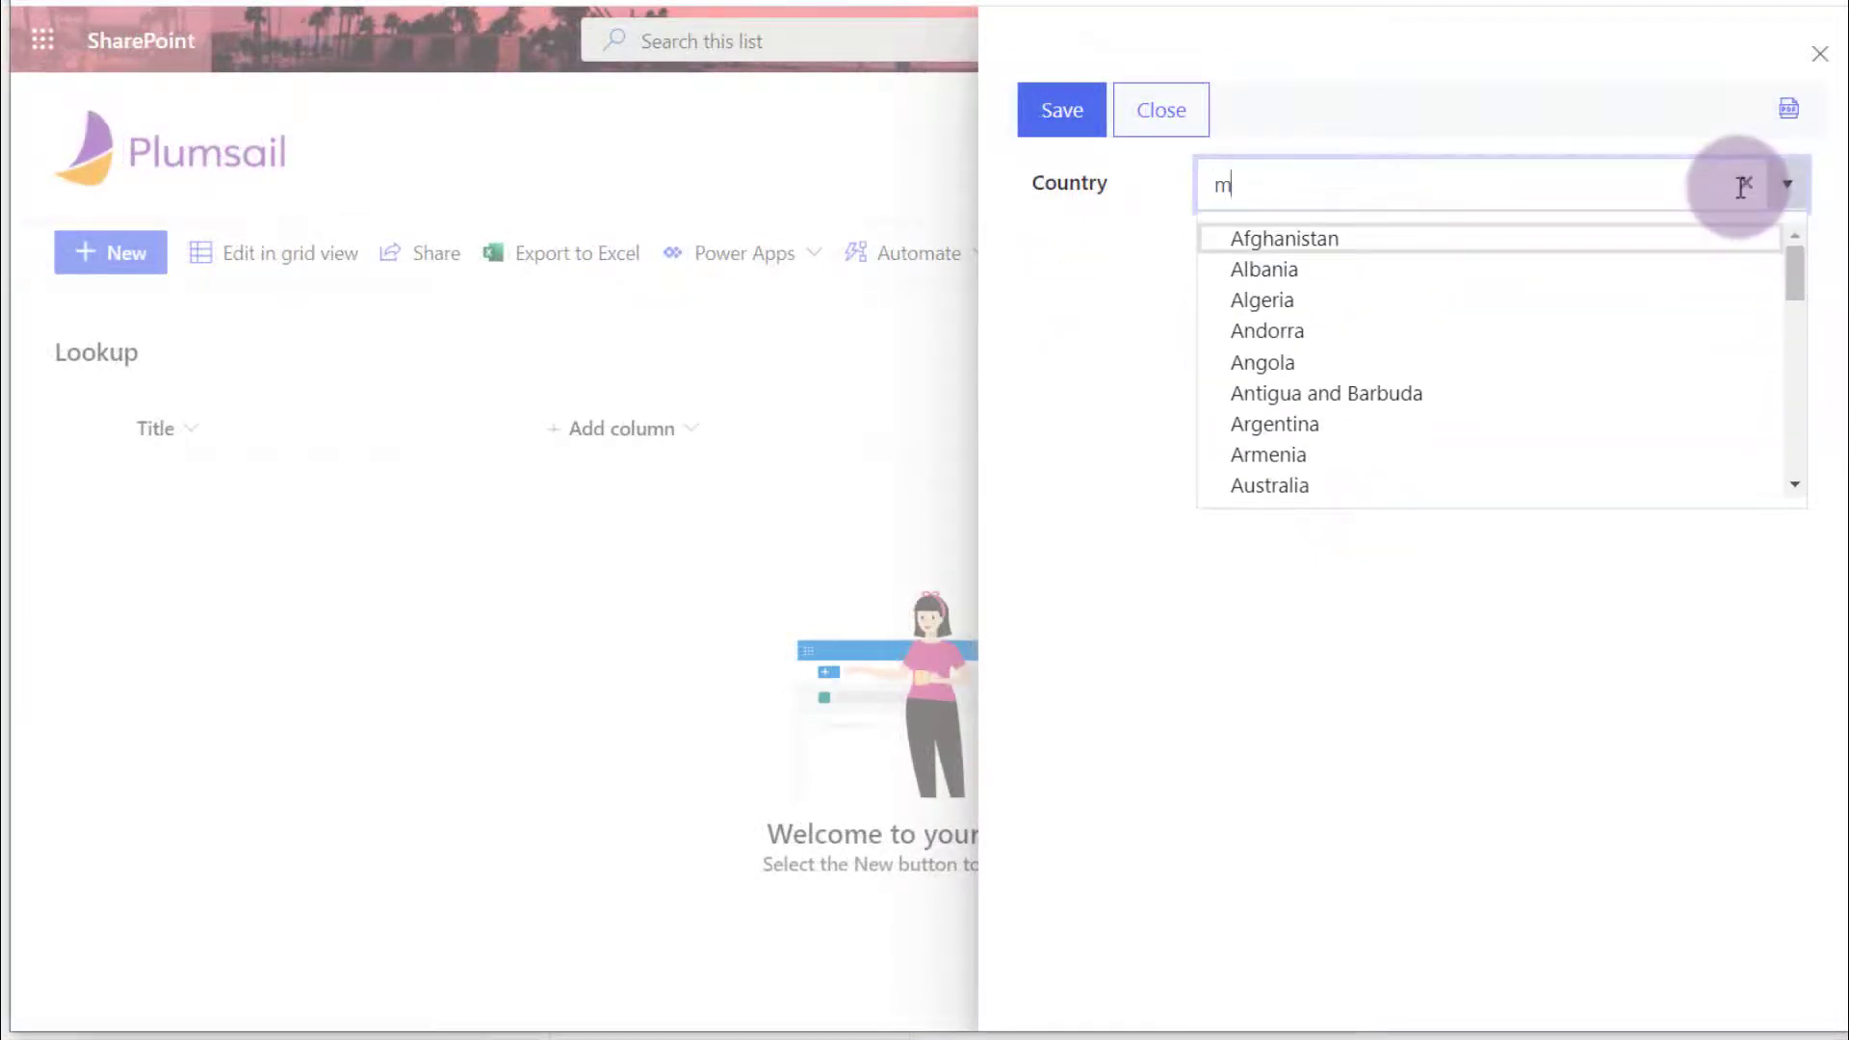
type("ountain")
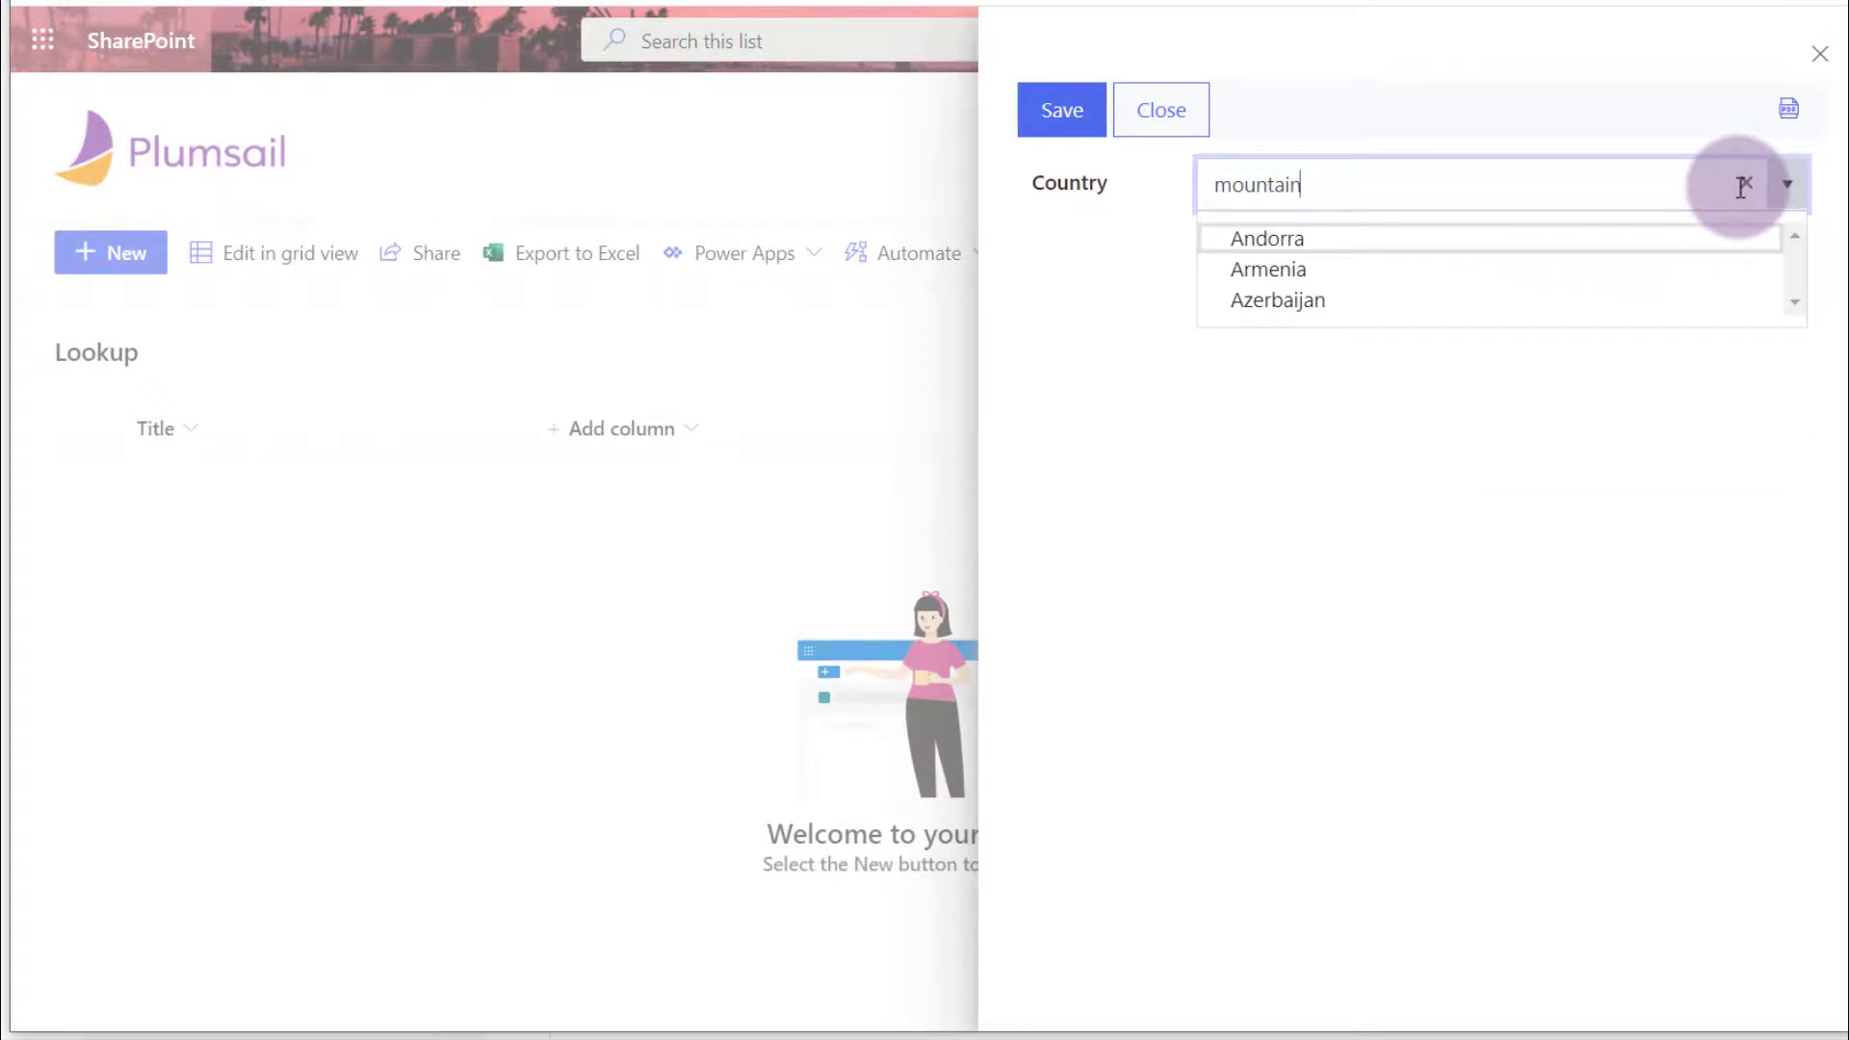
type("repub")
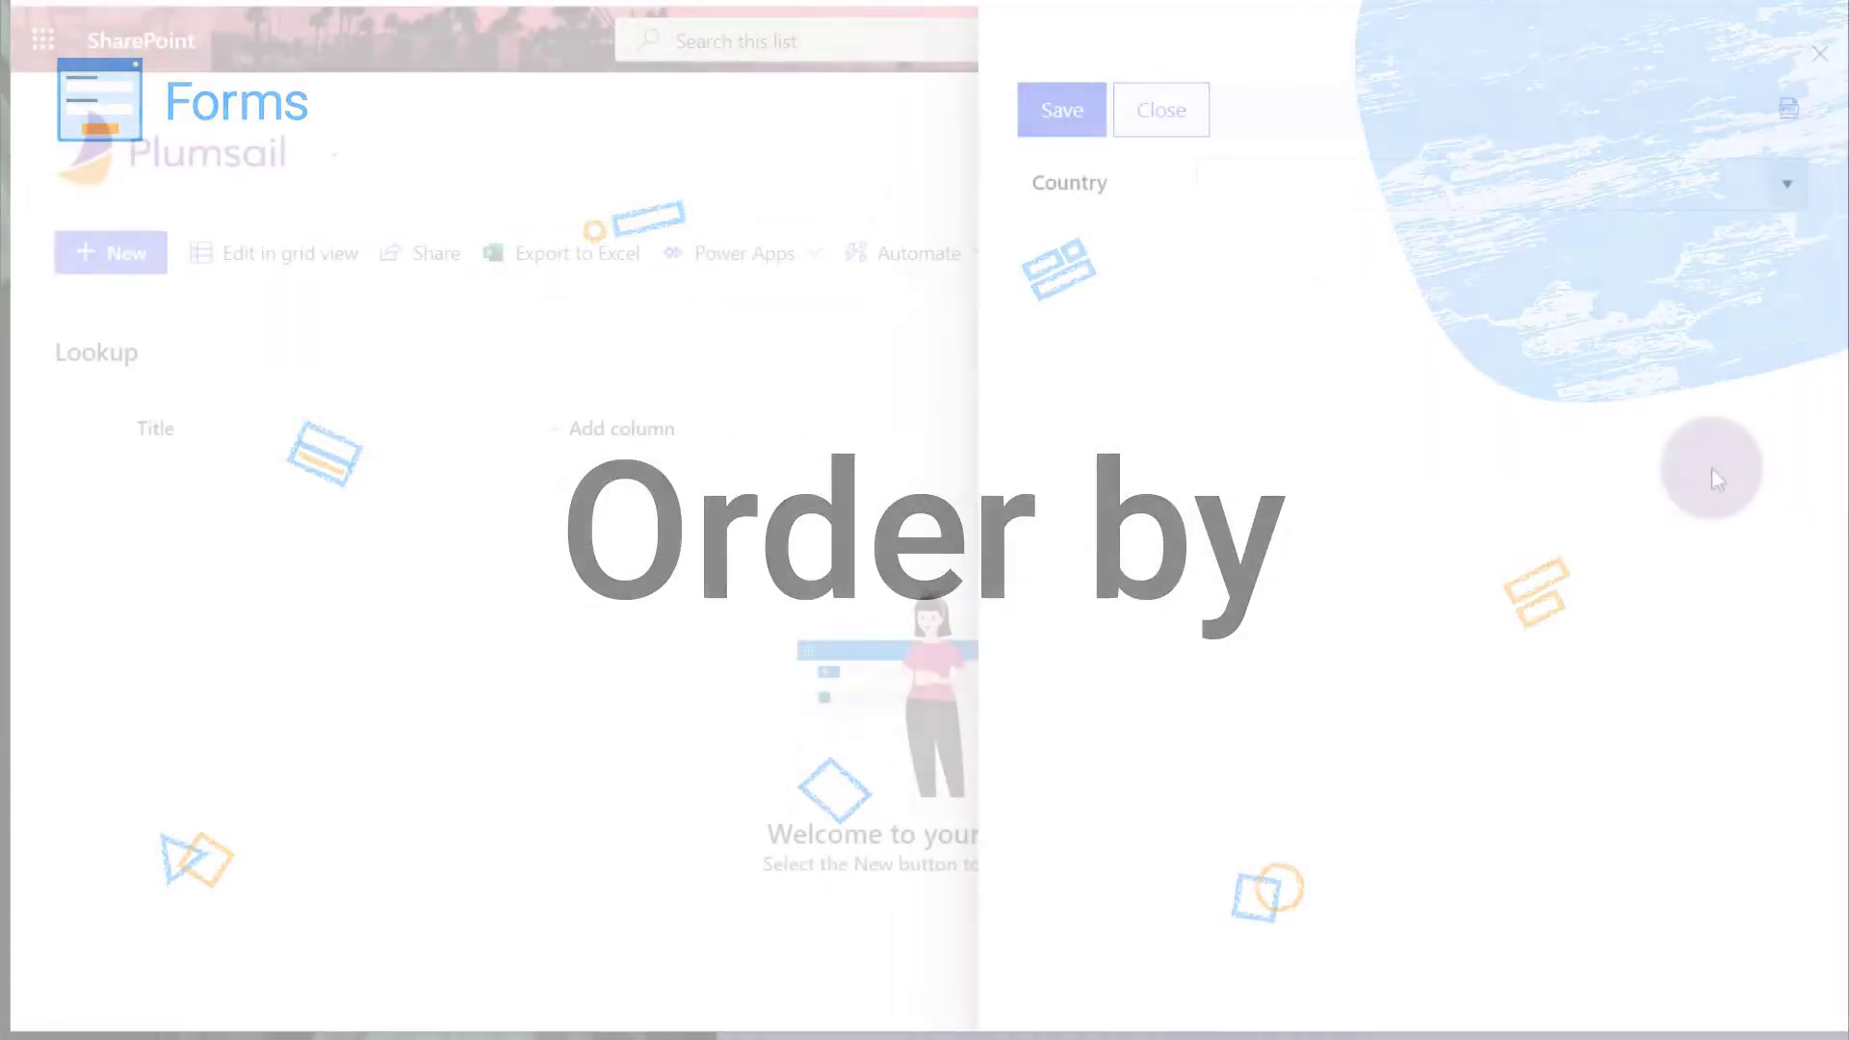
- Check the current Country order, then paste orderBy { field: 'Title', desc: true } into the JavaScript
left_click(1787, 185)
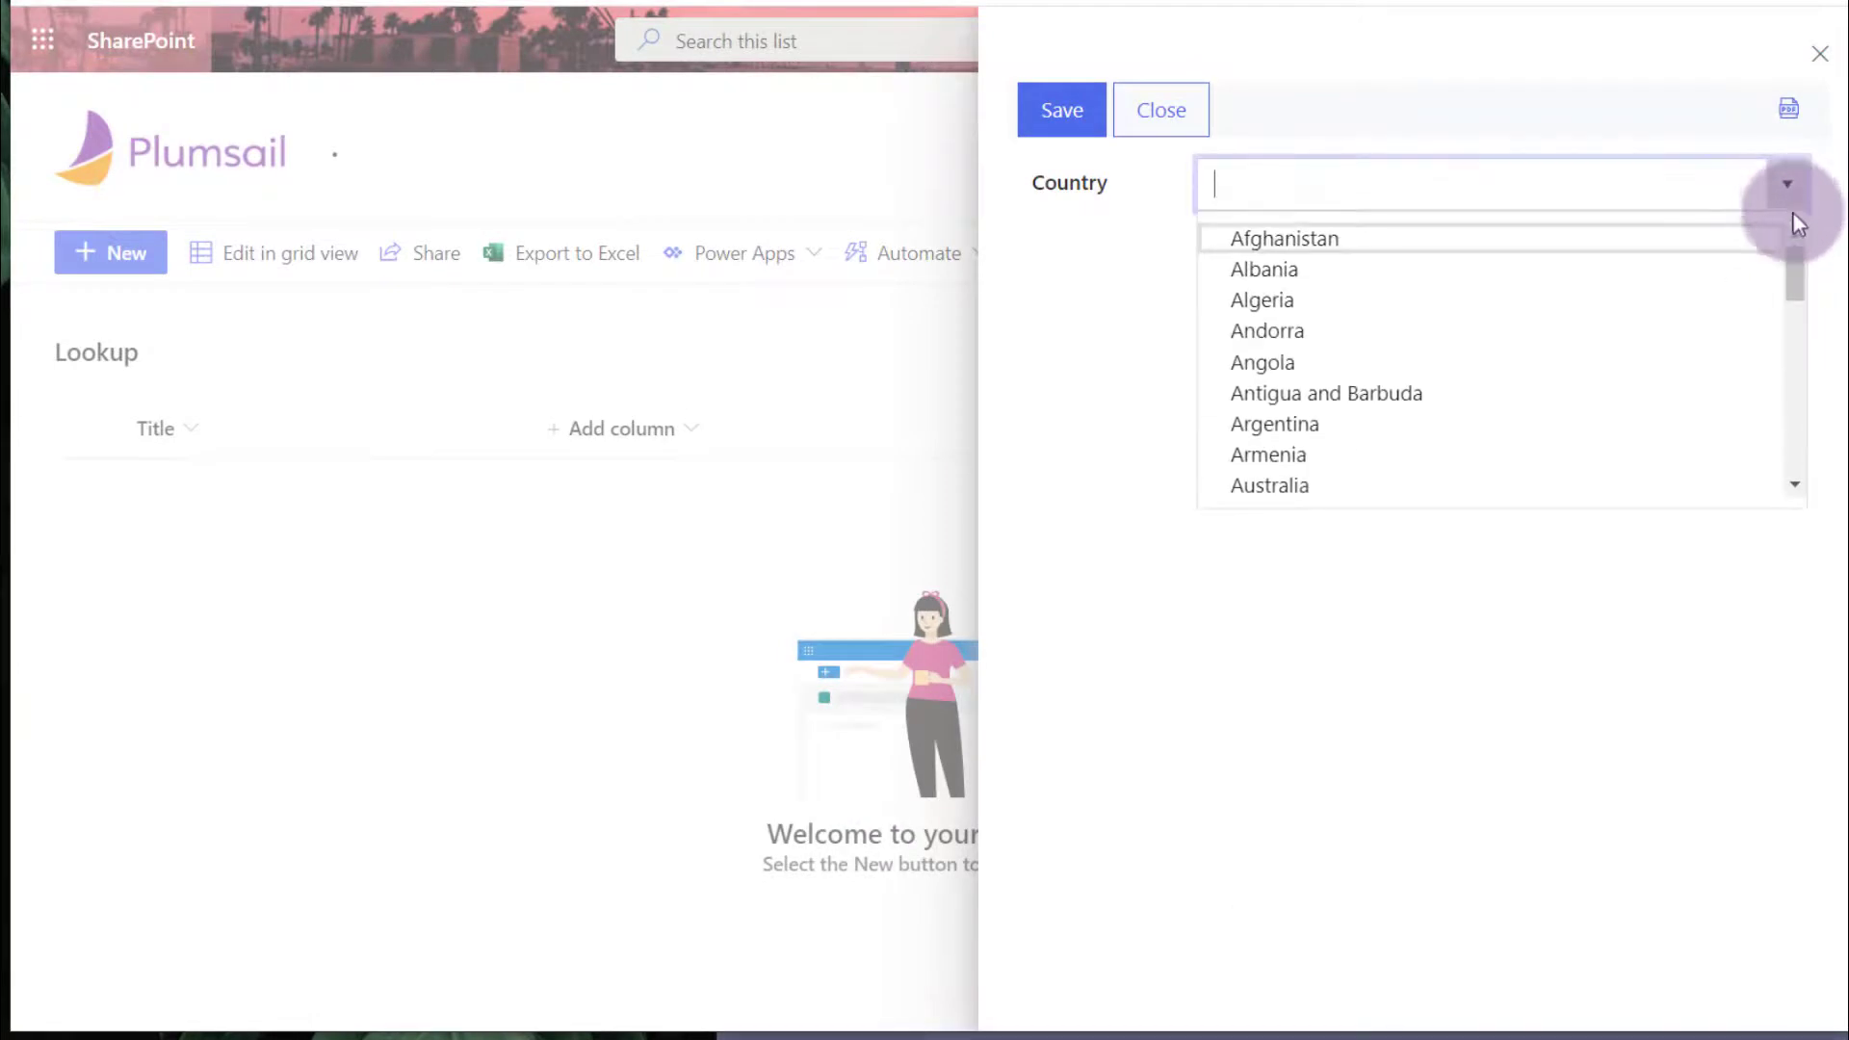
left_click_drag(1797, 264, 1796, 426)
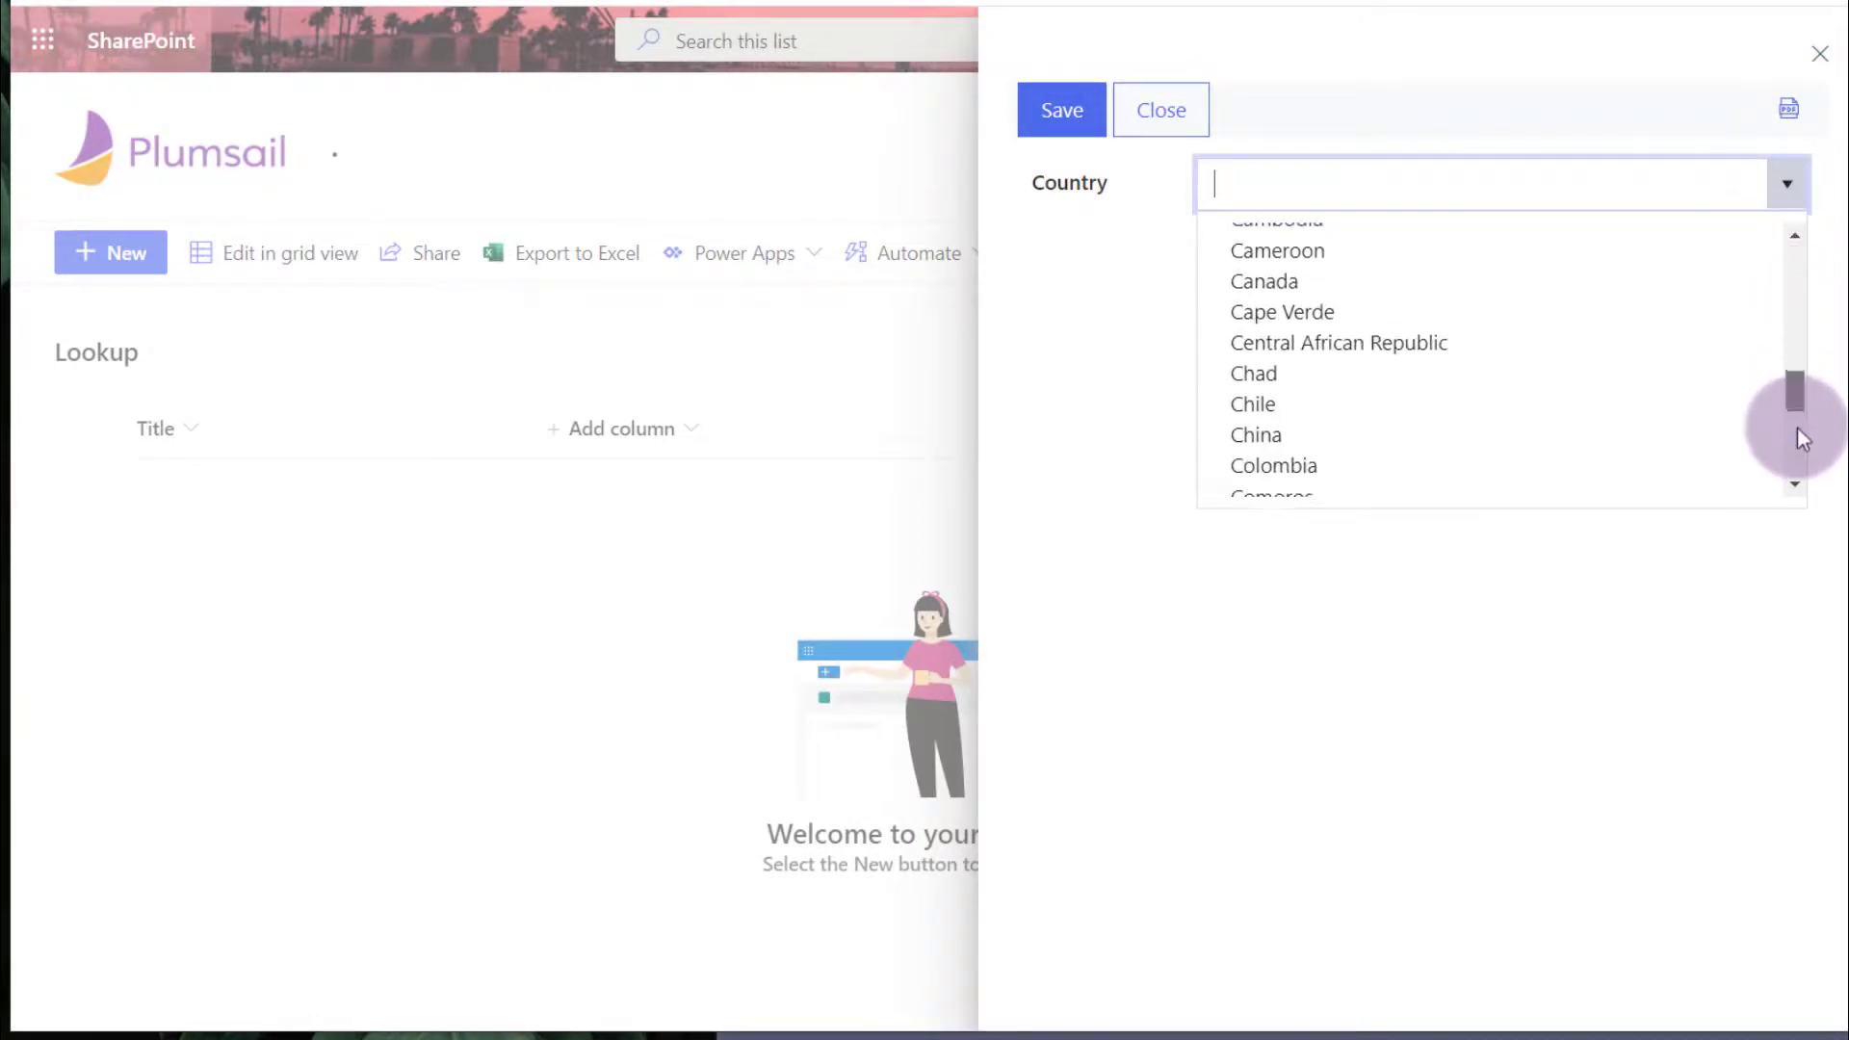
left_click(603, 1020)
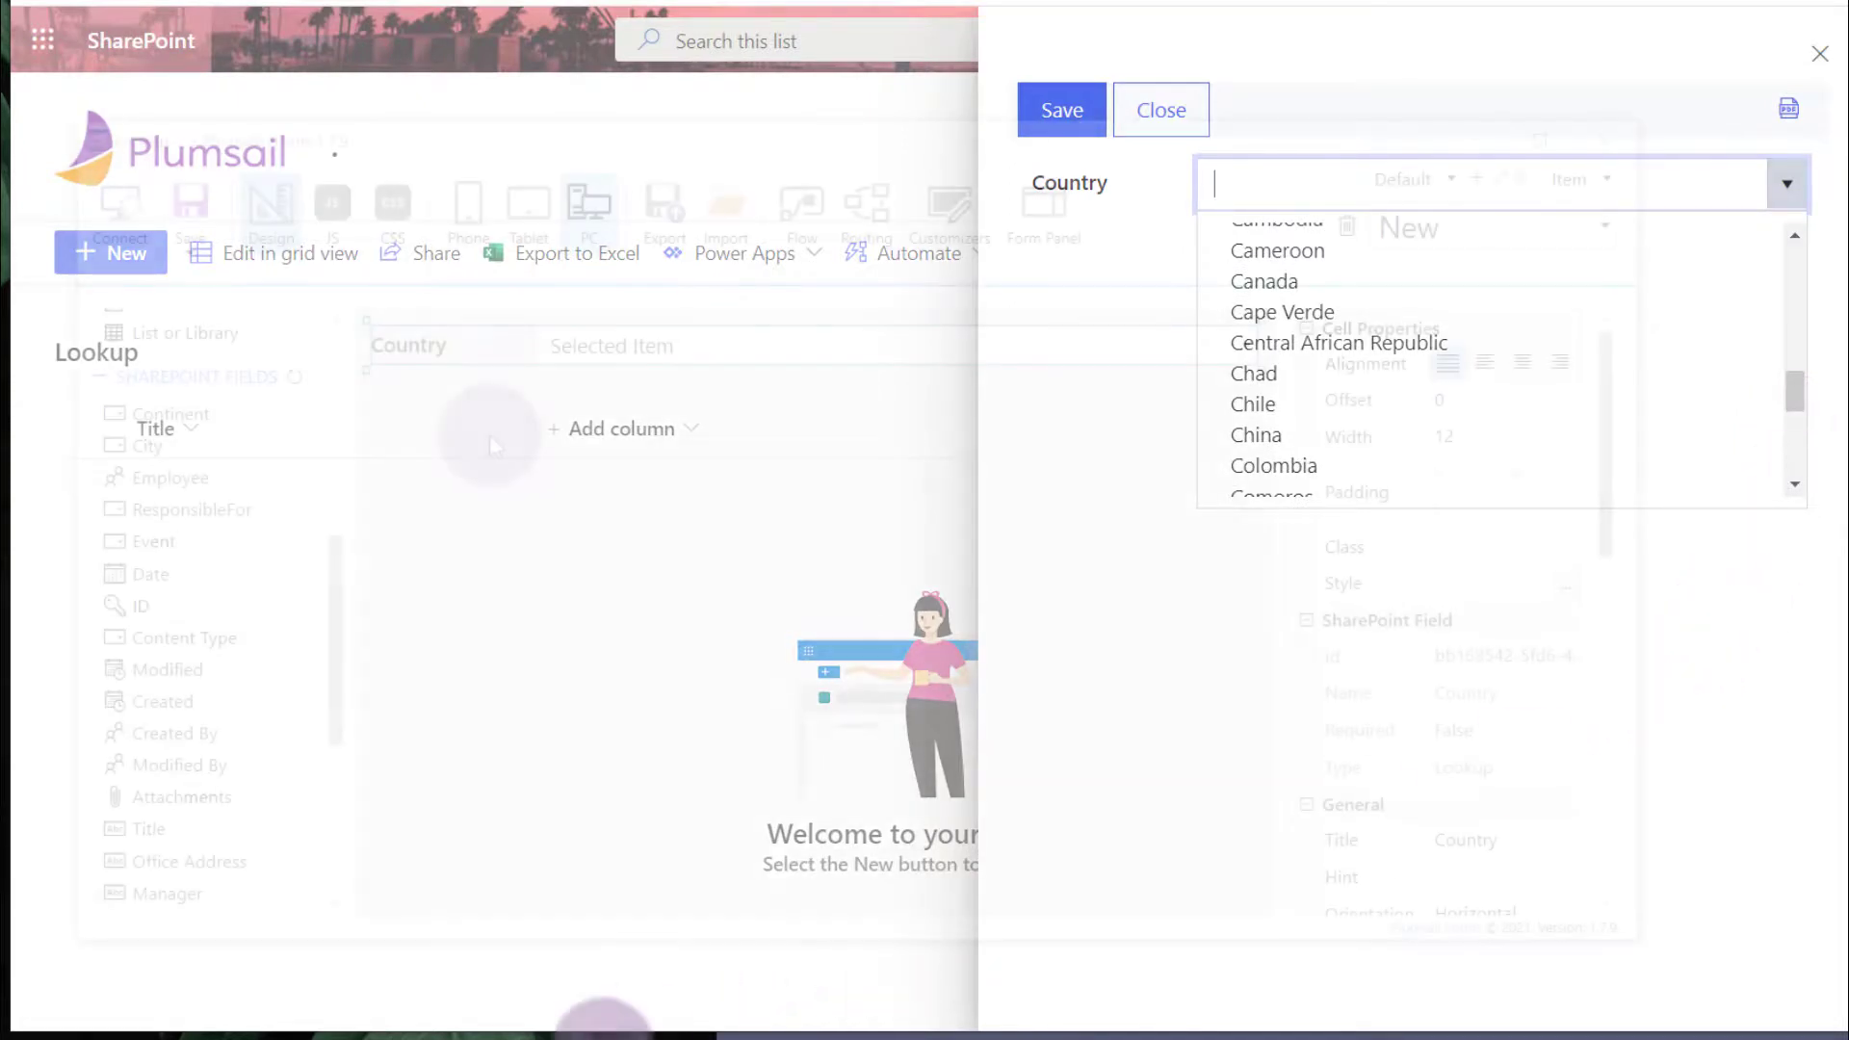
left_click(332, 206)
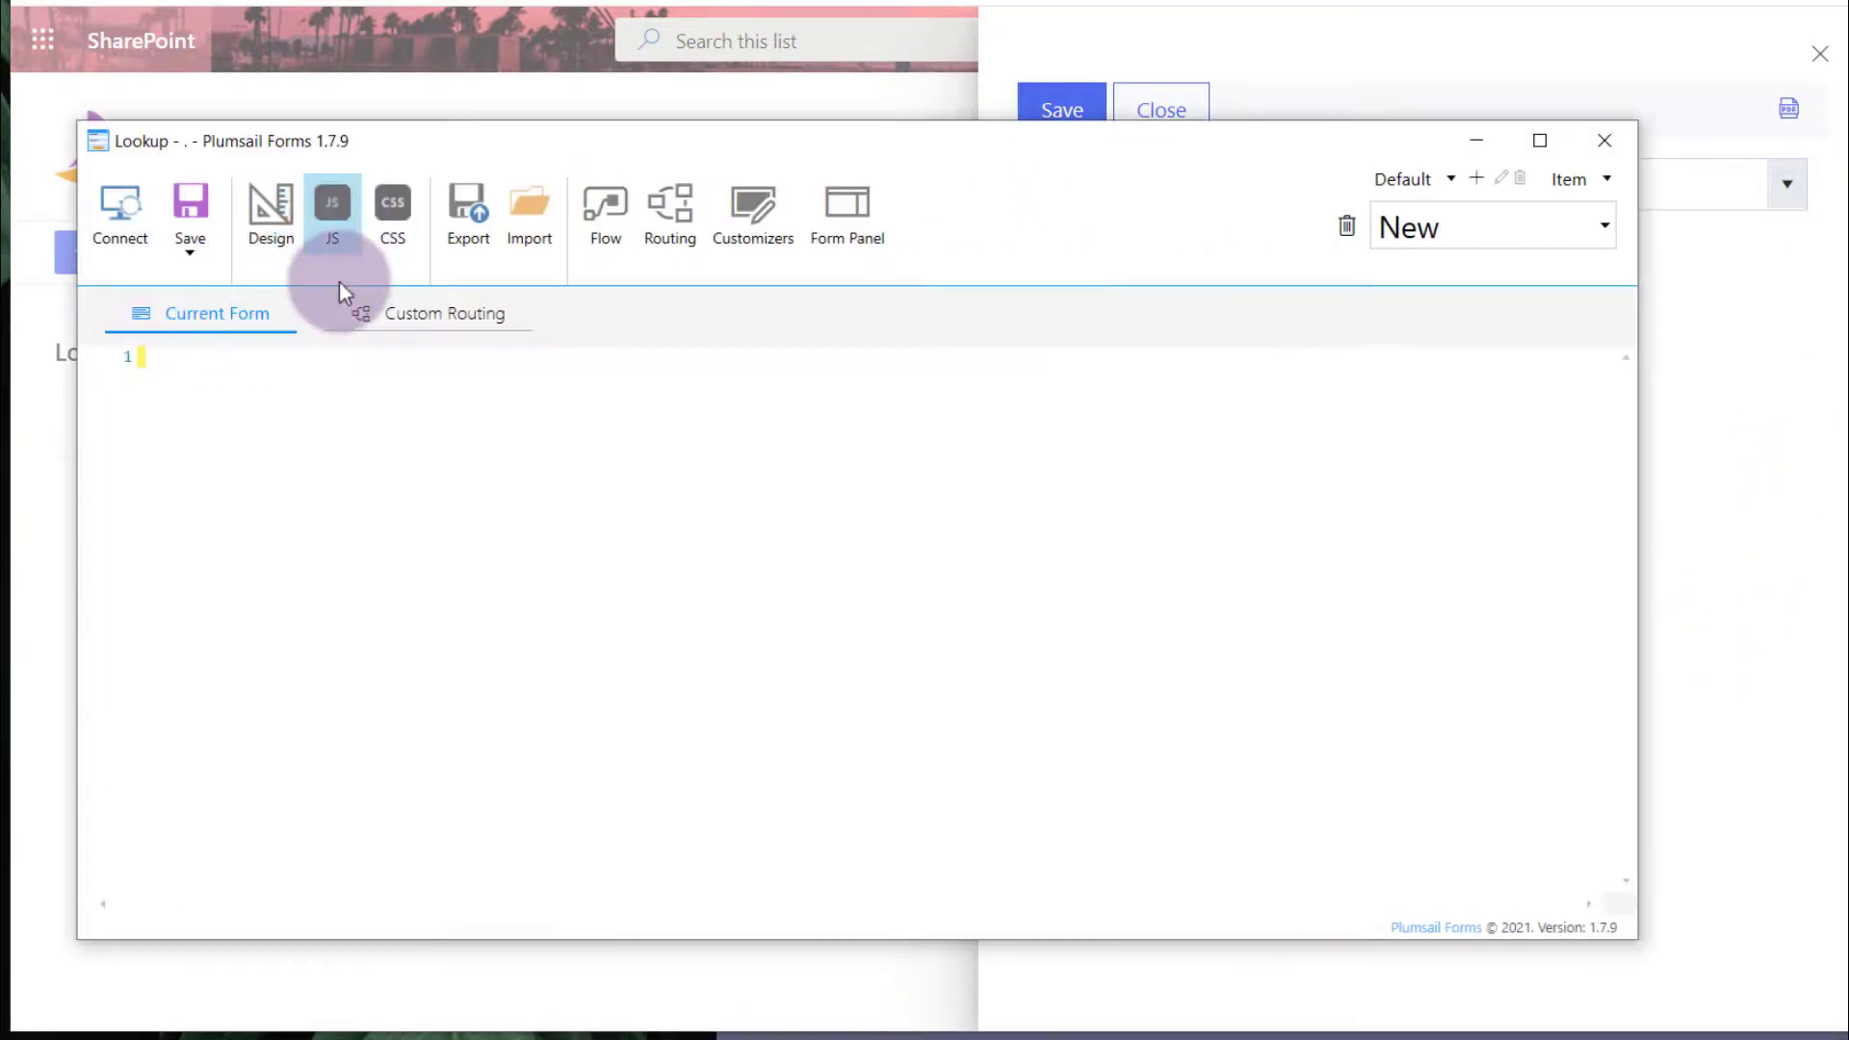
type("fd.spRendered(function() {     fd.field('Country').orderBy = { field: 'Title', desc: true }; });")
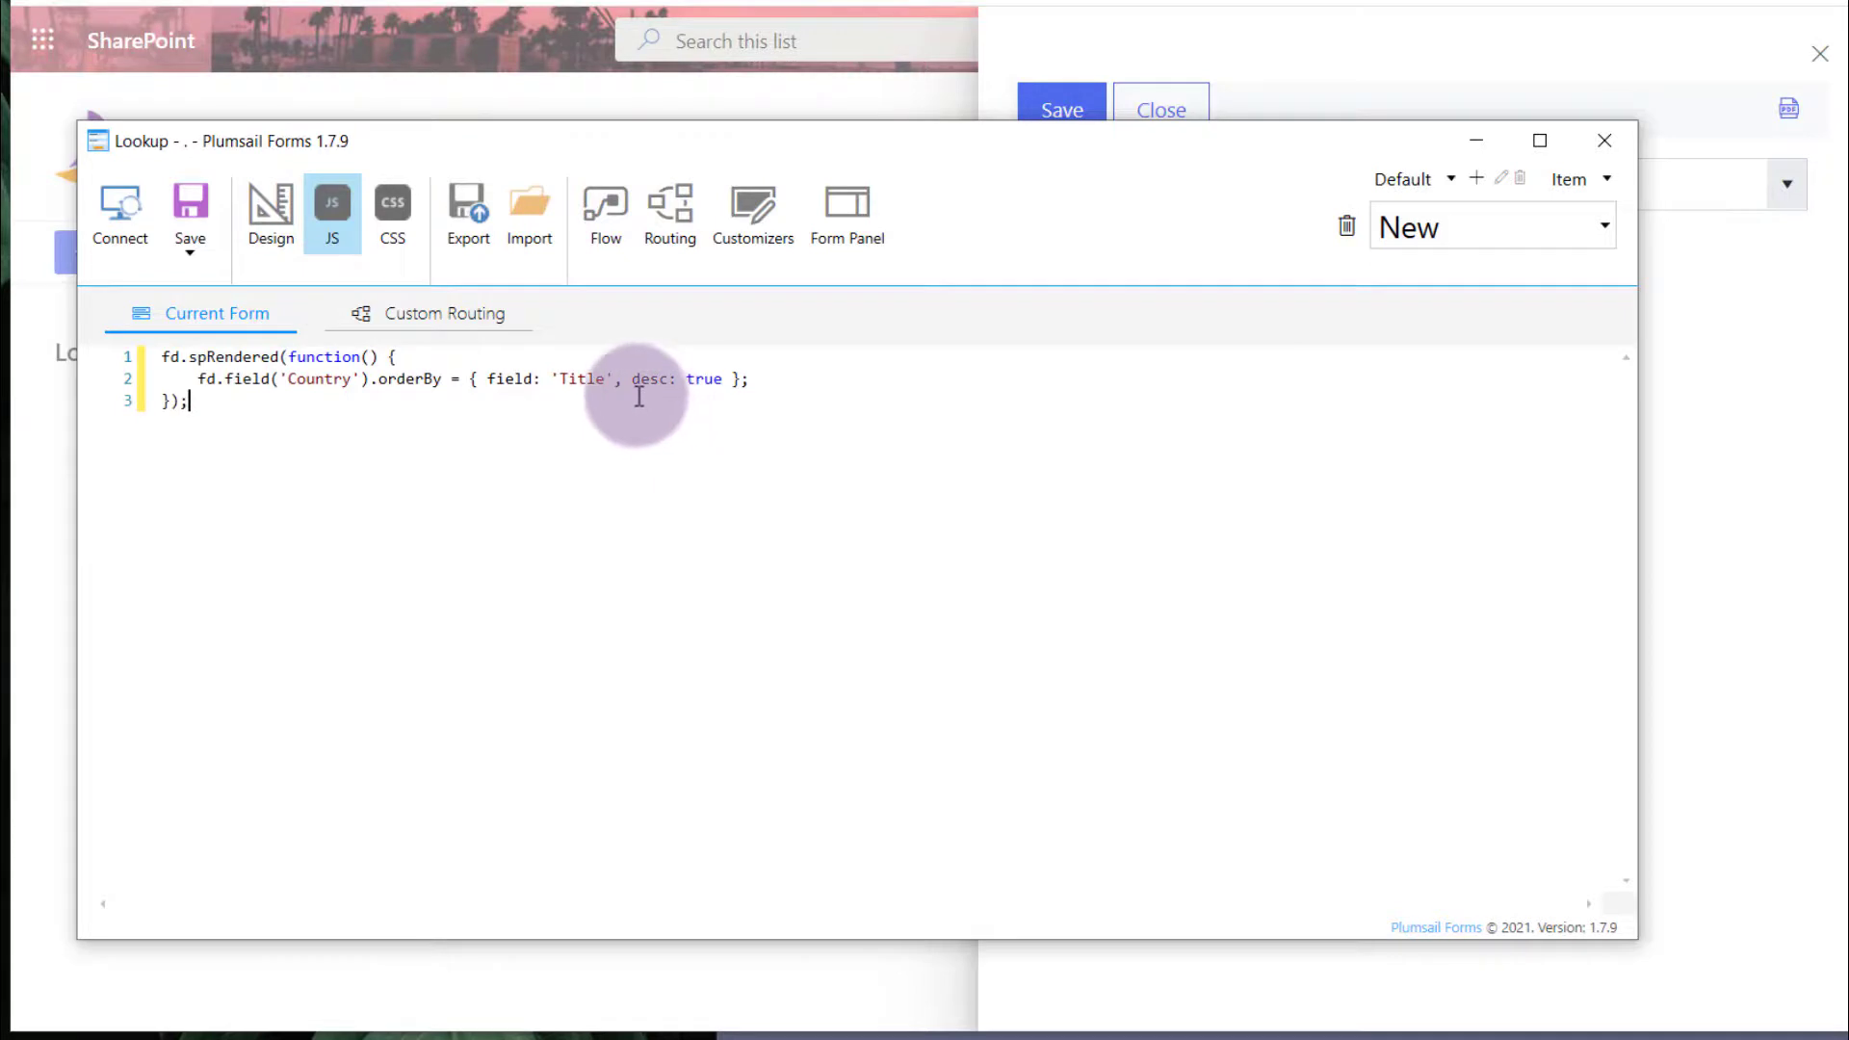
left_click_drag(630, 378, 733, 383)
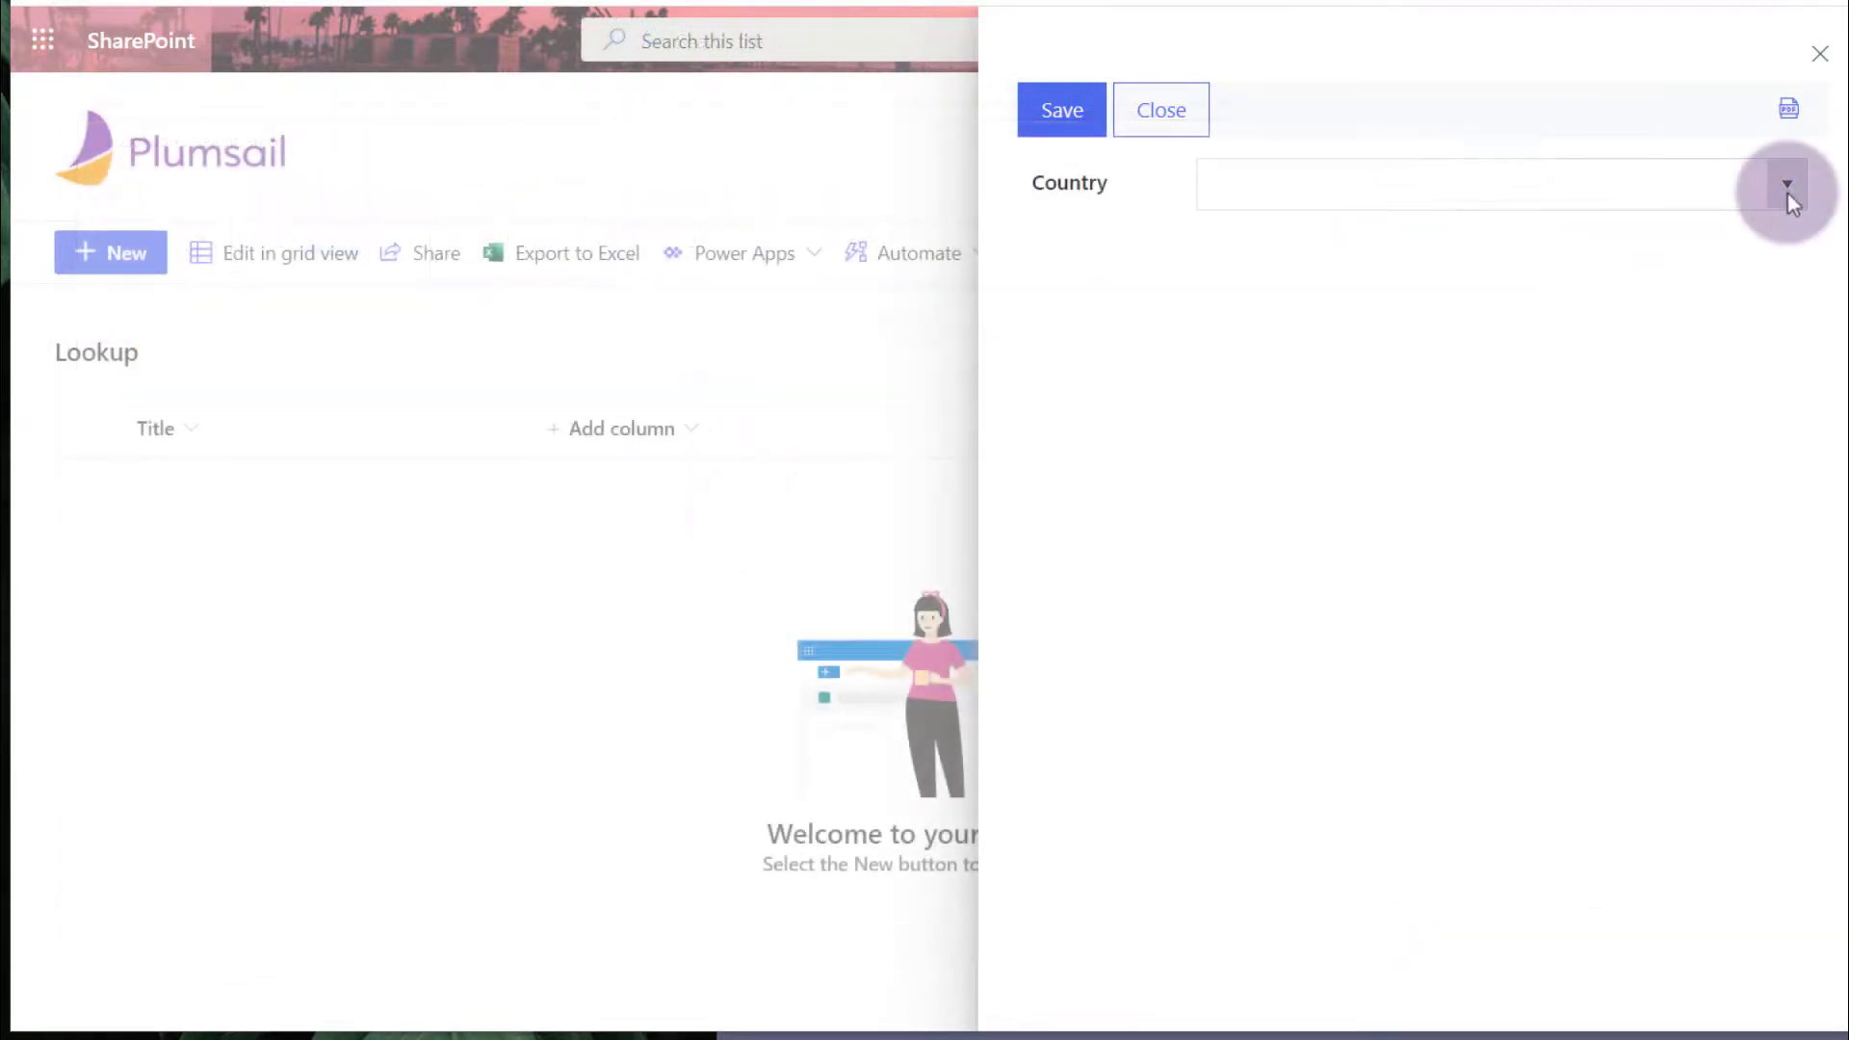
- Verify the Country list now starts with Zimbabwe in descending order
left_click(1787, 192)
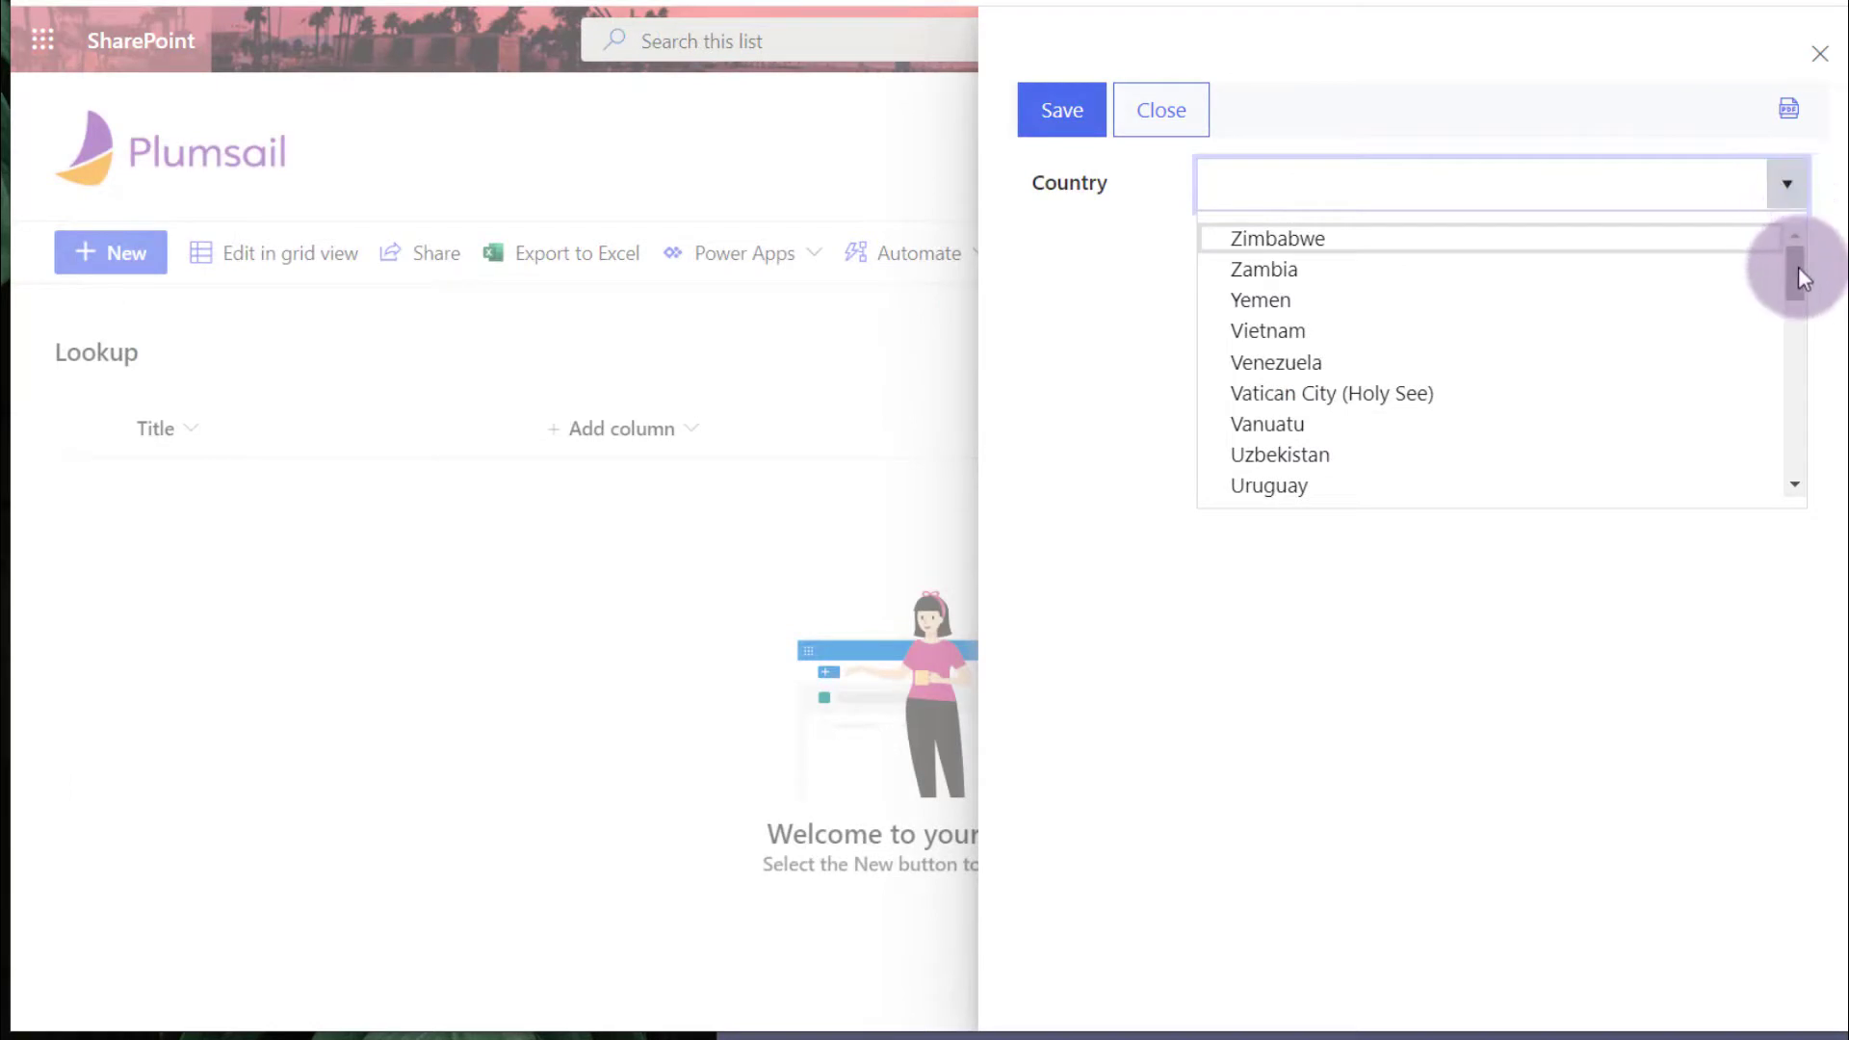
left_click_drag(1799, 268, 1800, 343)
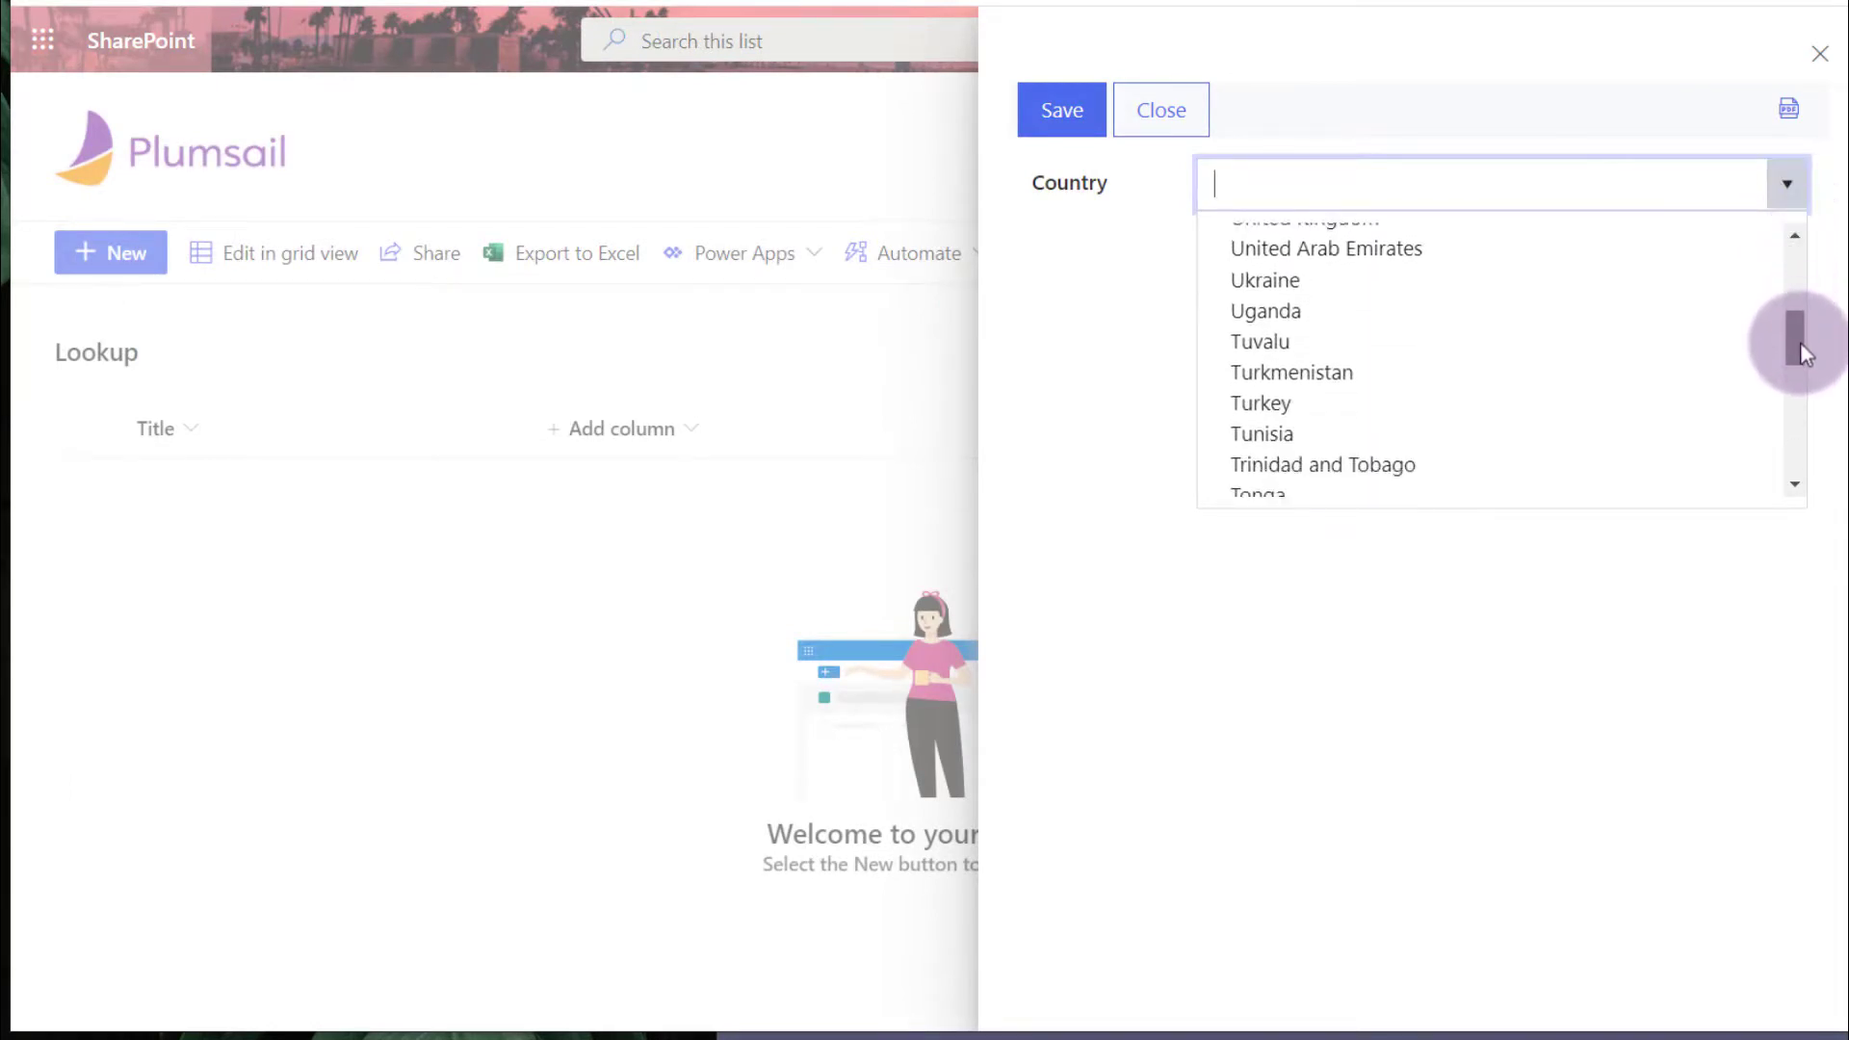
left_click_drag(1800, 343, 1801, 371)
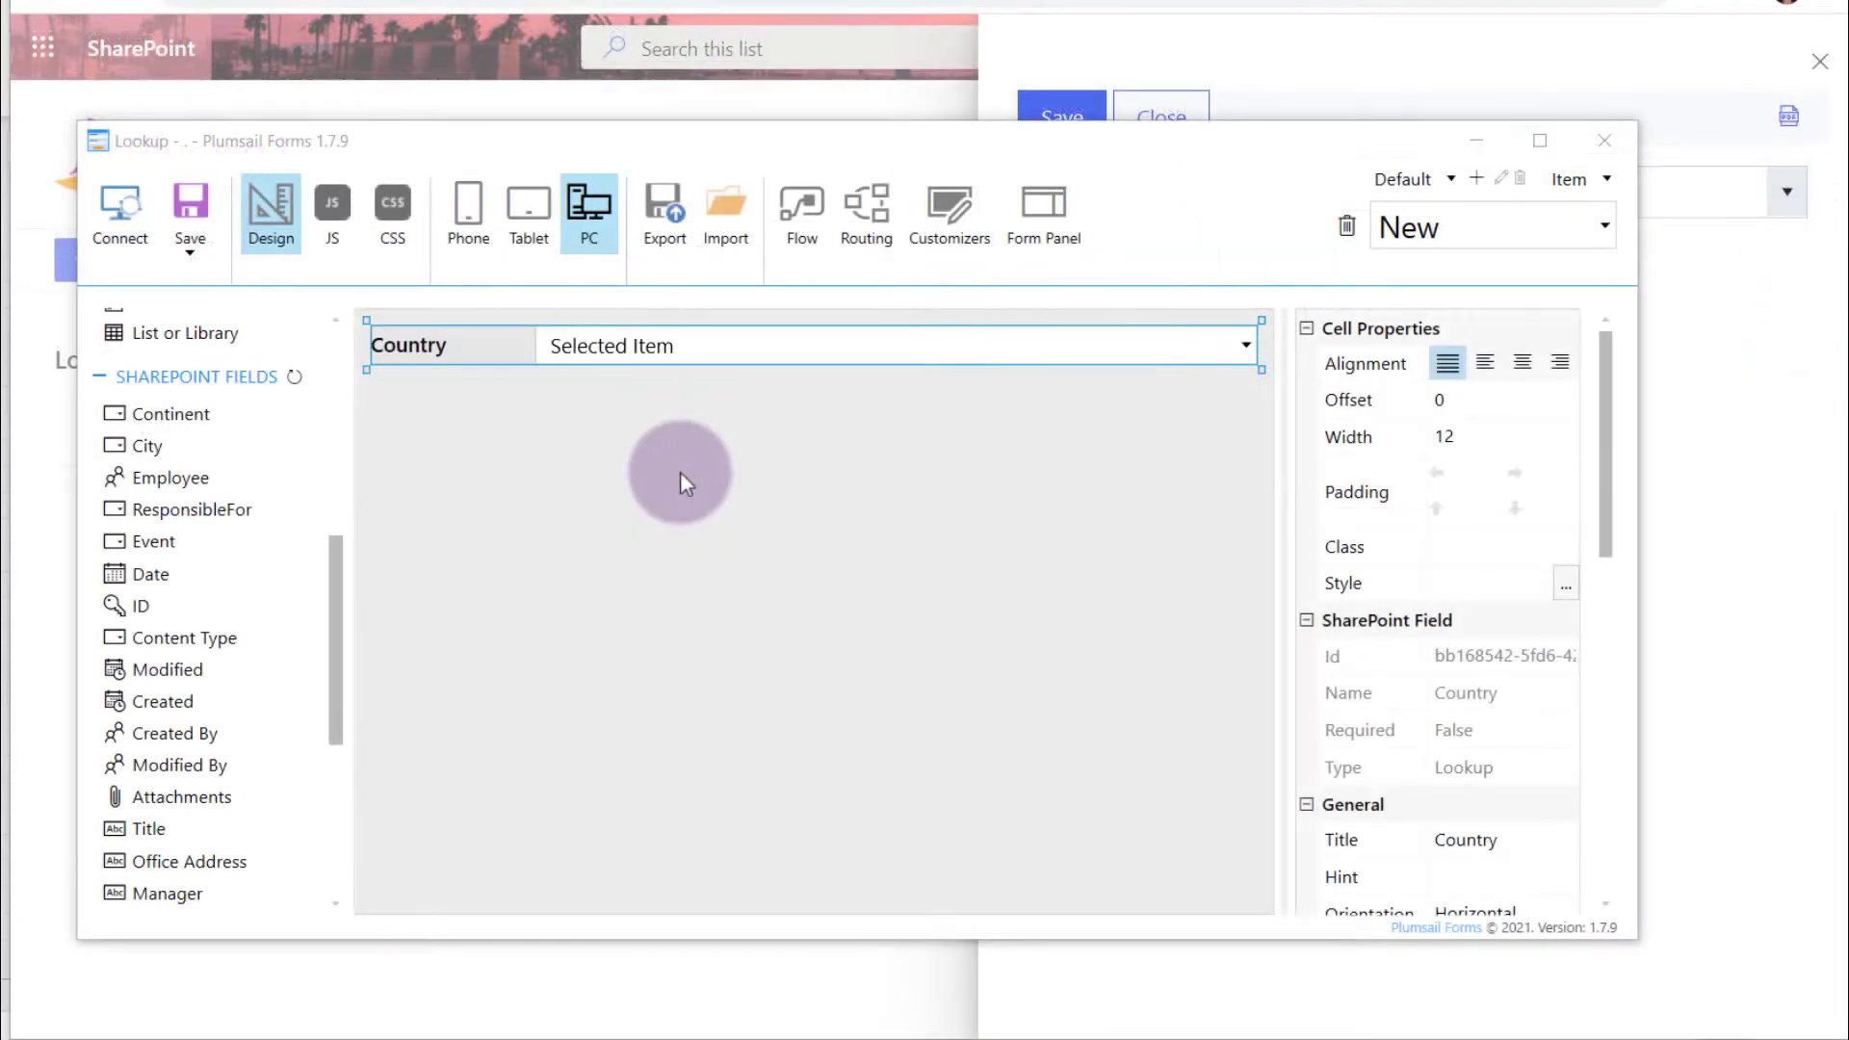
- Add JavaScript sorting the Country lookup by Number descending, then Title descending, and check the dropdown order
left_click(348, 204)
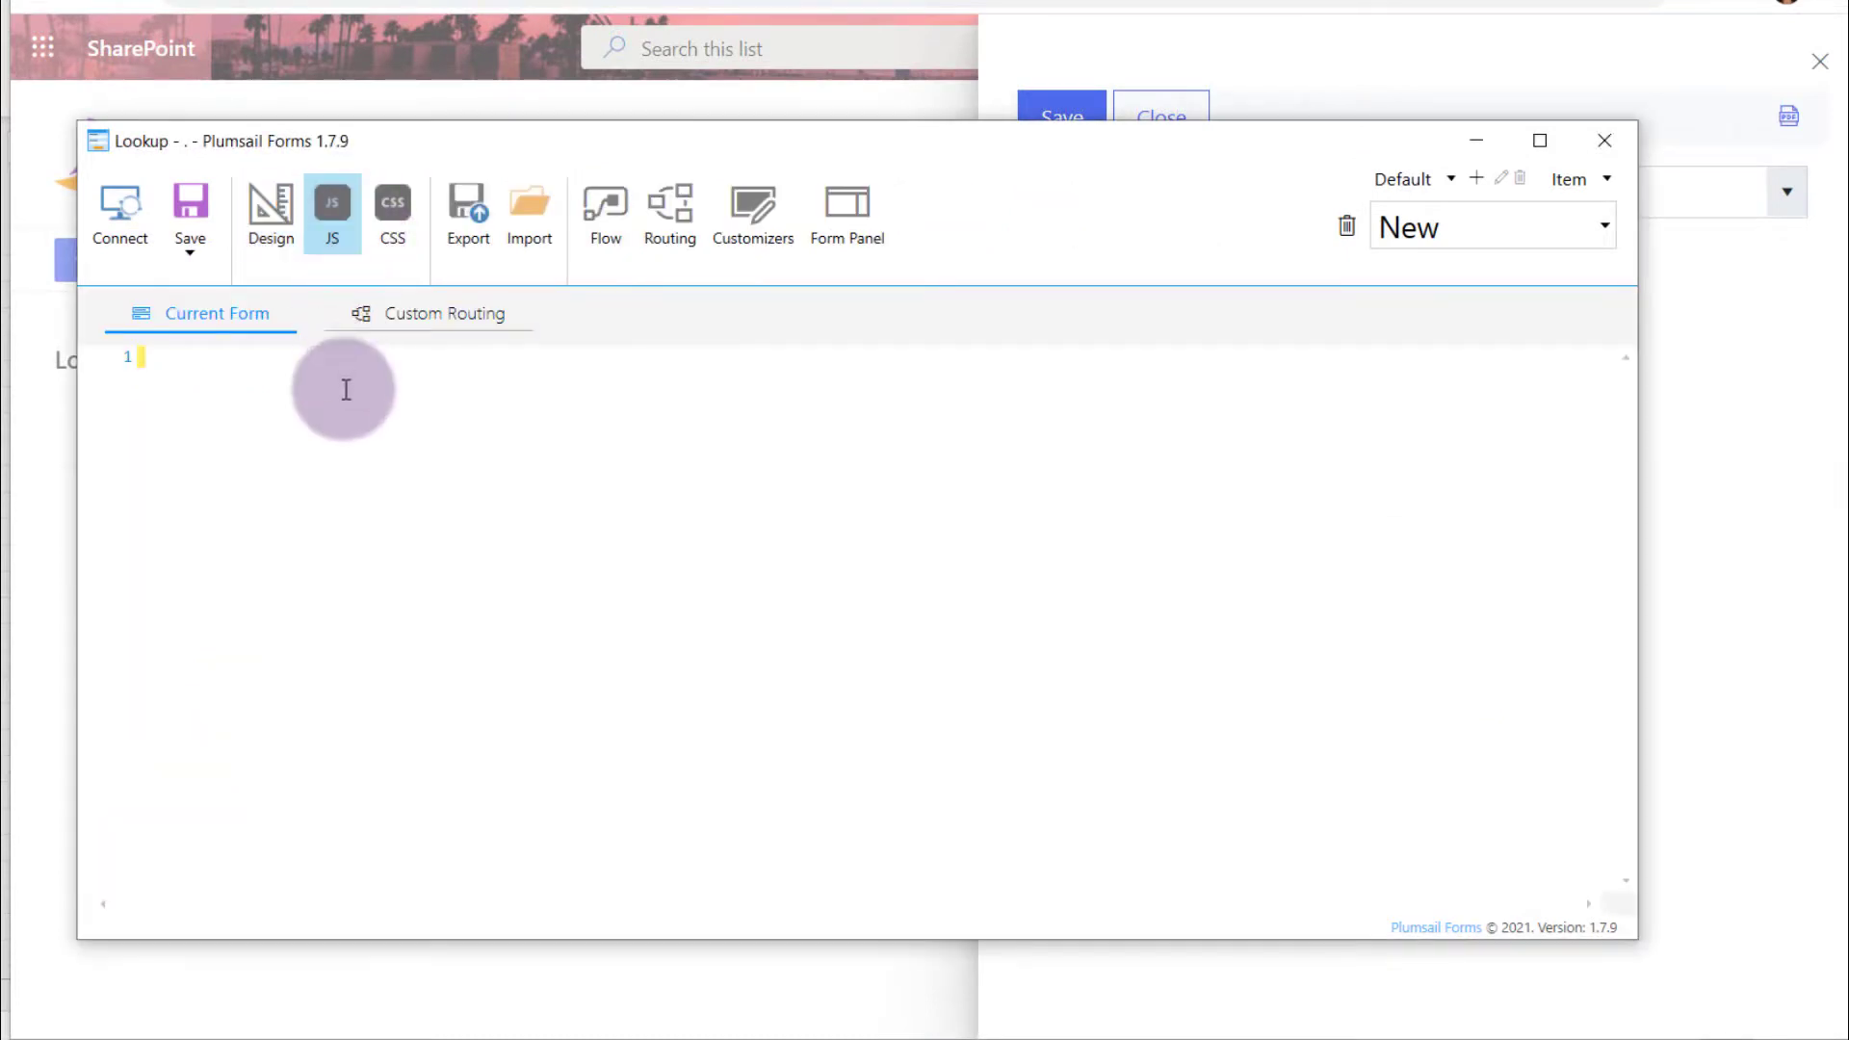
type("fd.spRendered(function() {     fd.field('Country').orderBy = [     { field: 'Number', desc: true },     { field: 'Title', desc: true }     ] });")
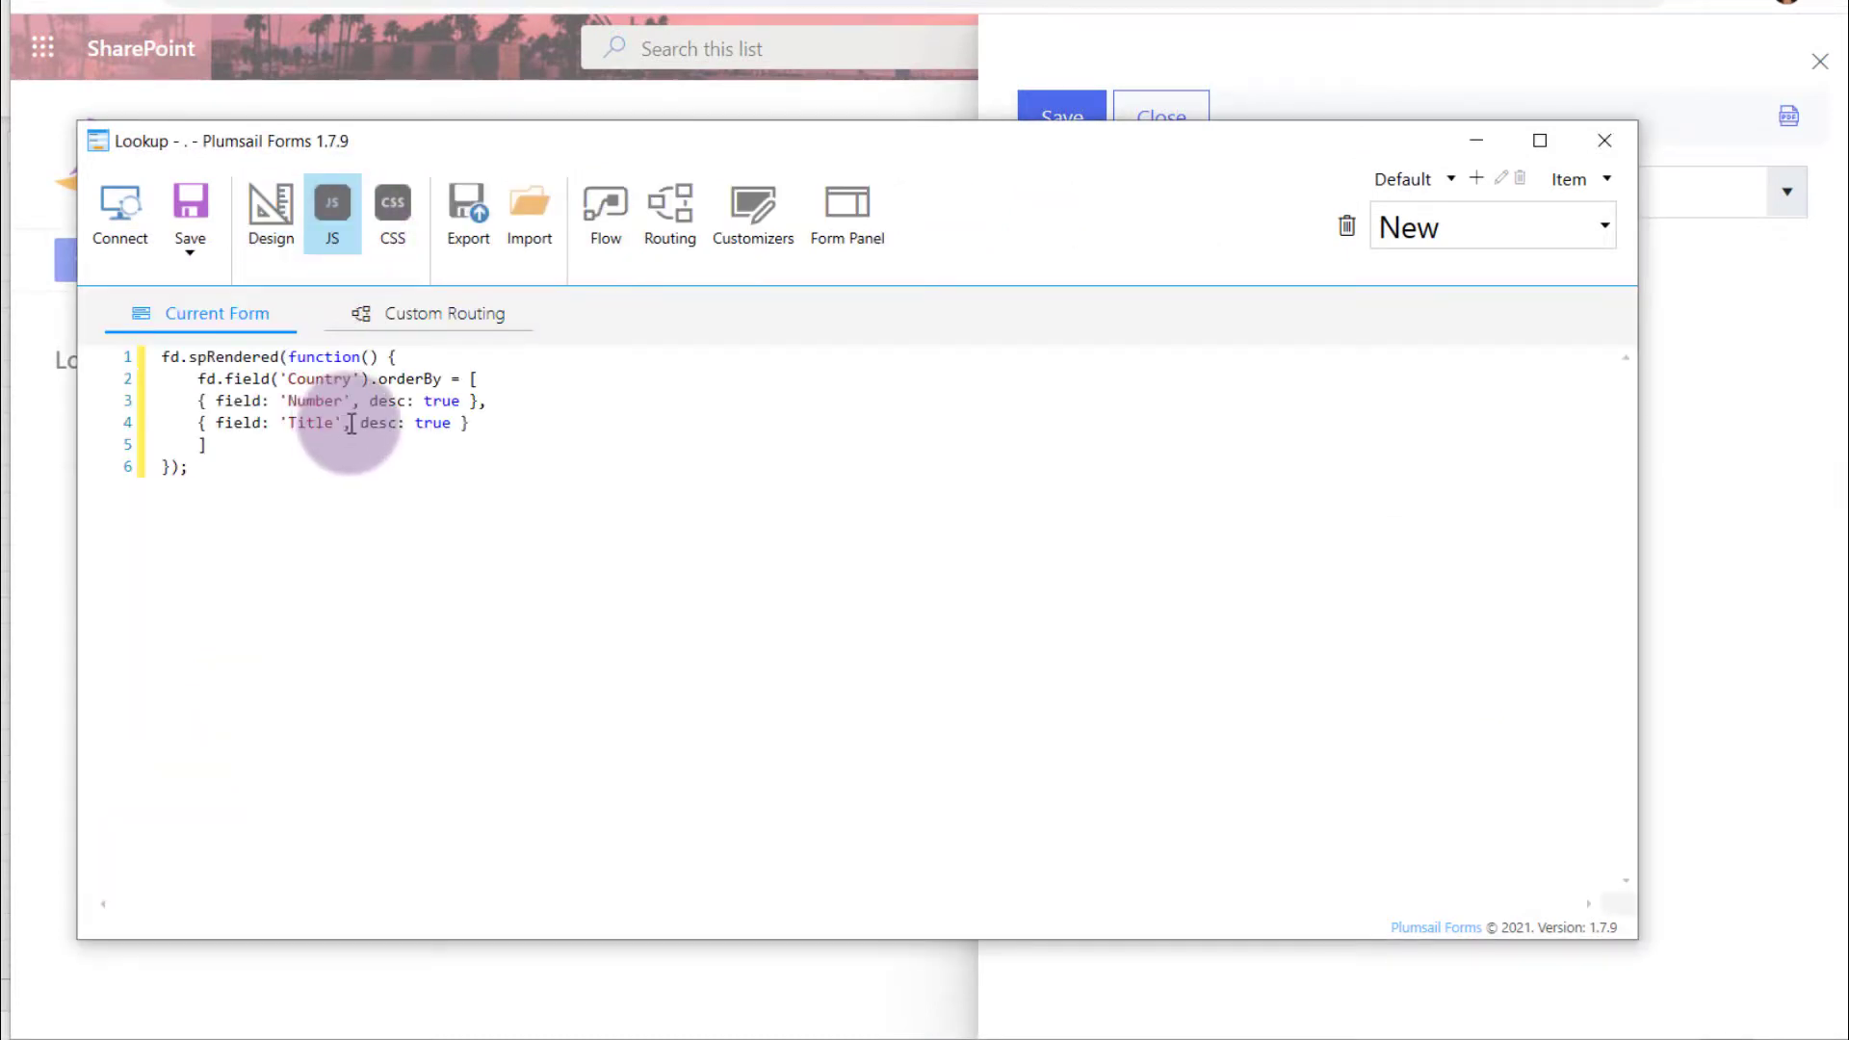
double_click(294, 401)
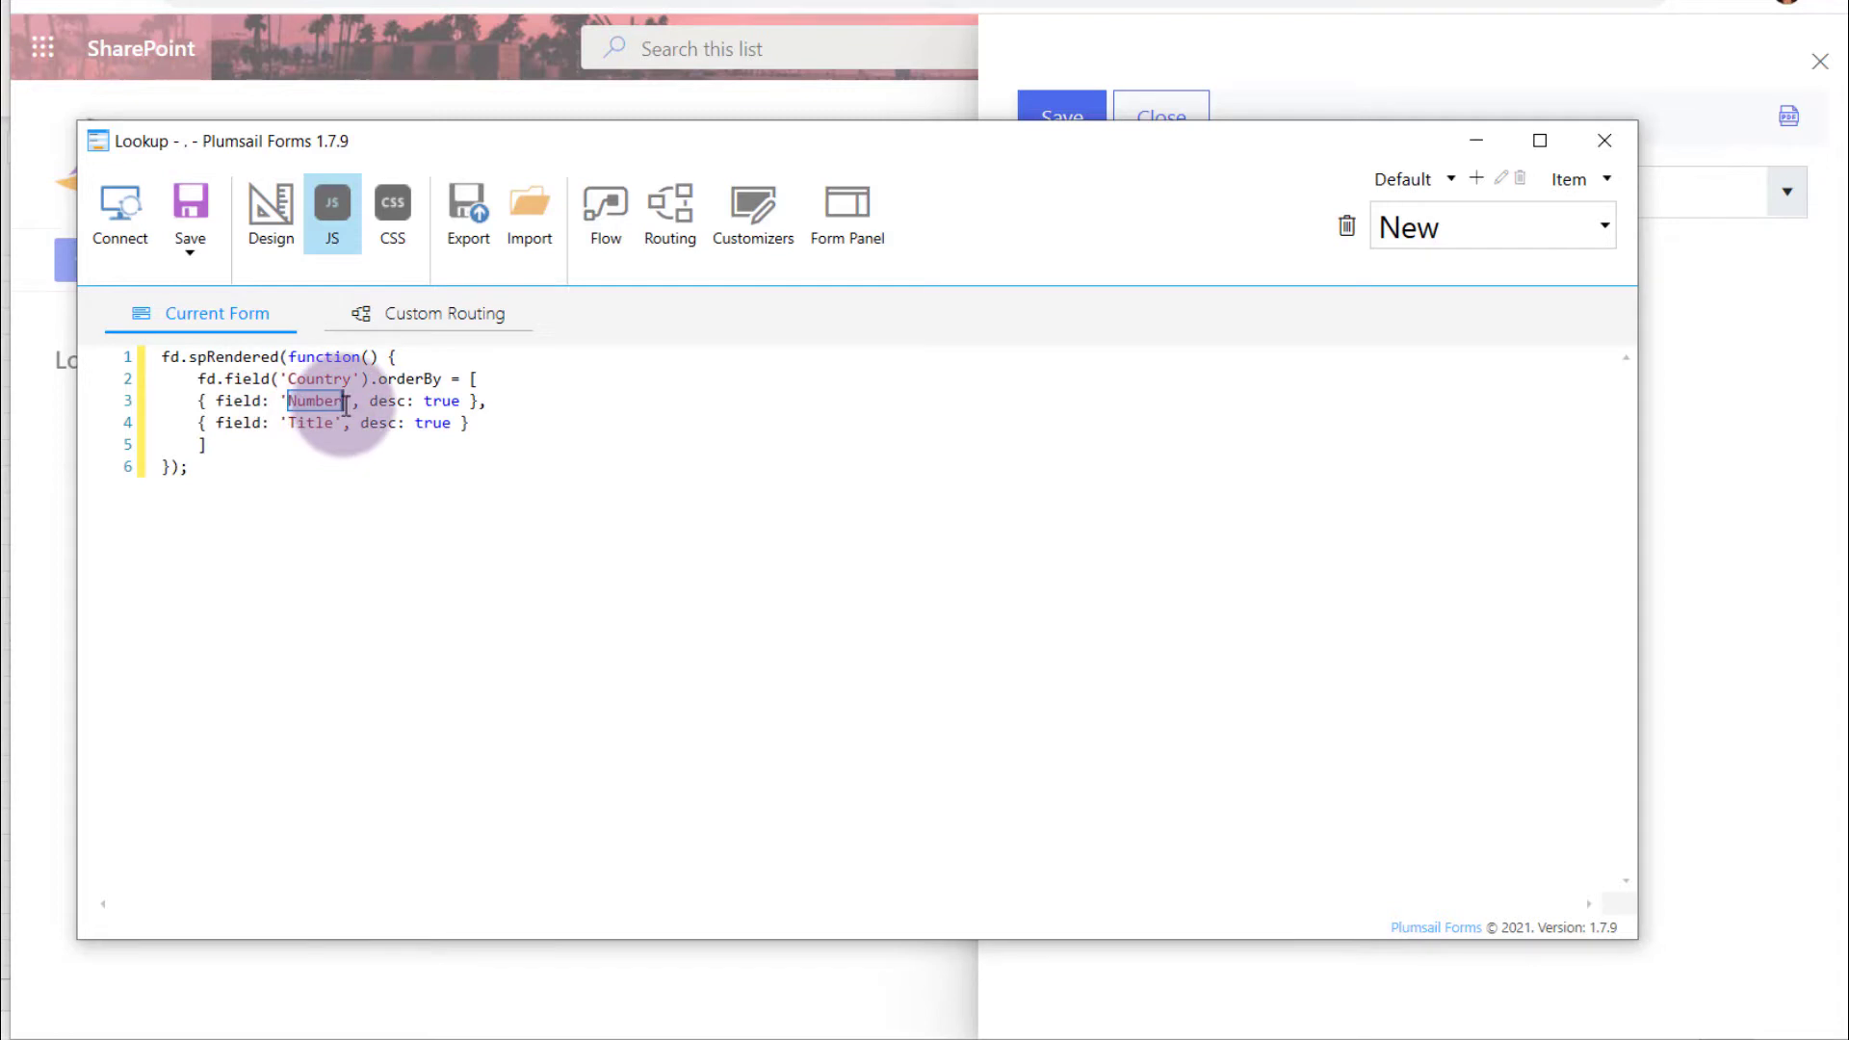
double_click(441, 401)
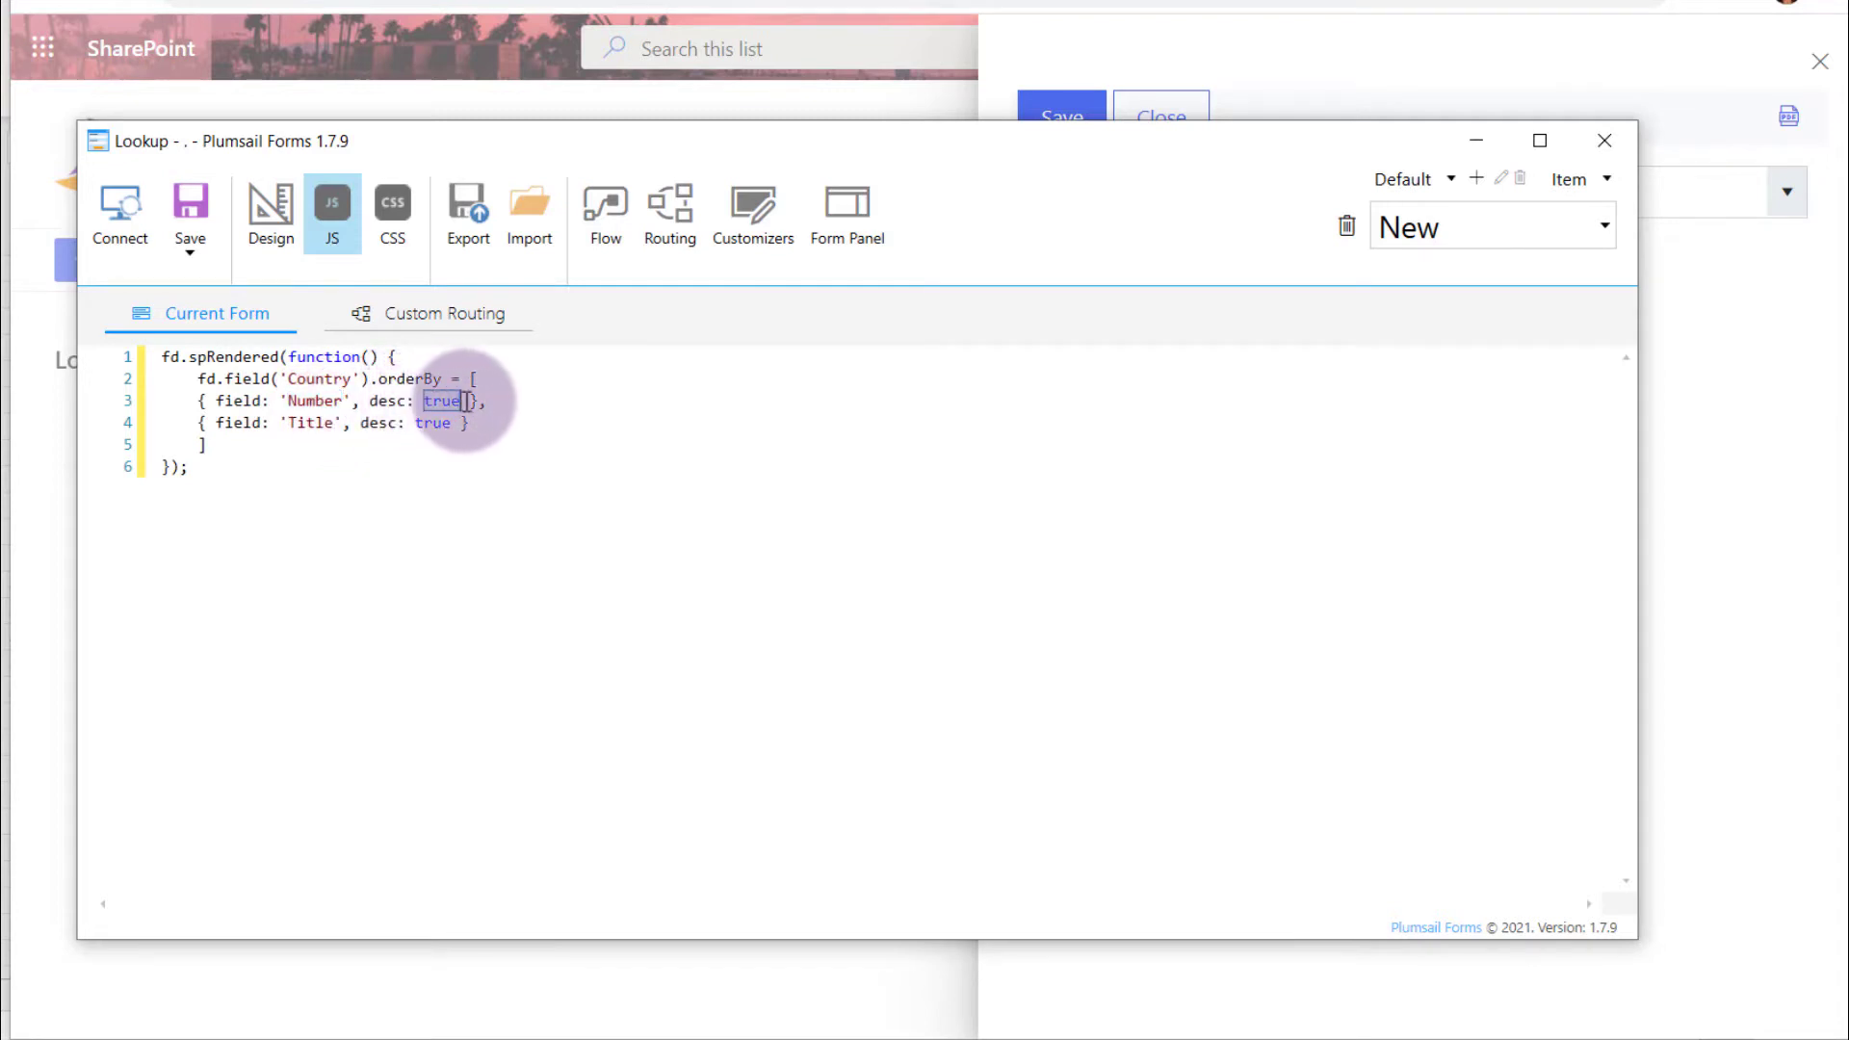
left_click(491, 482)
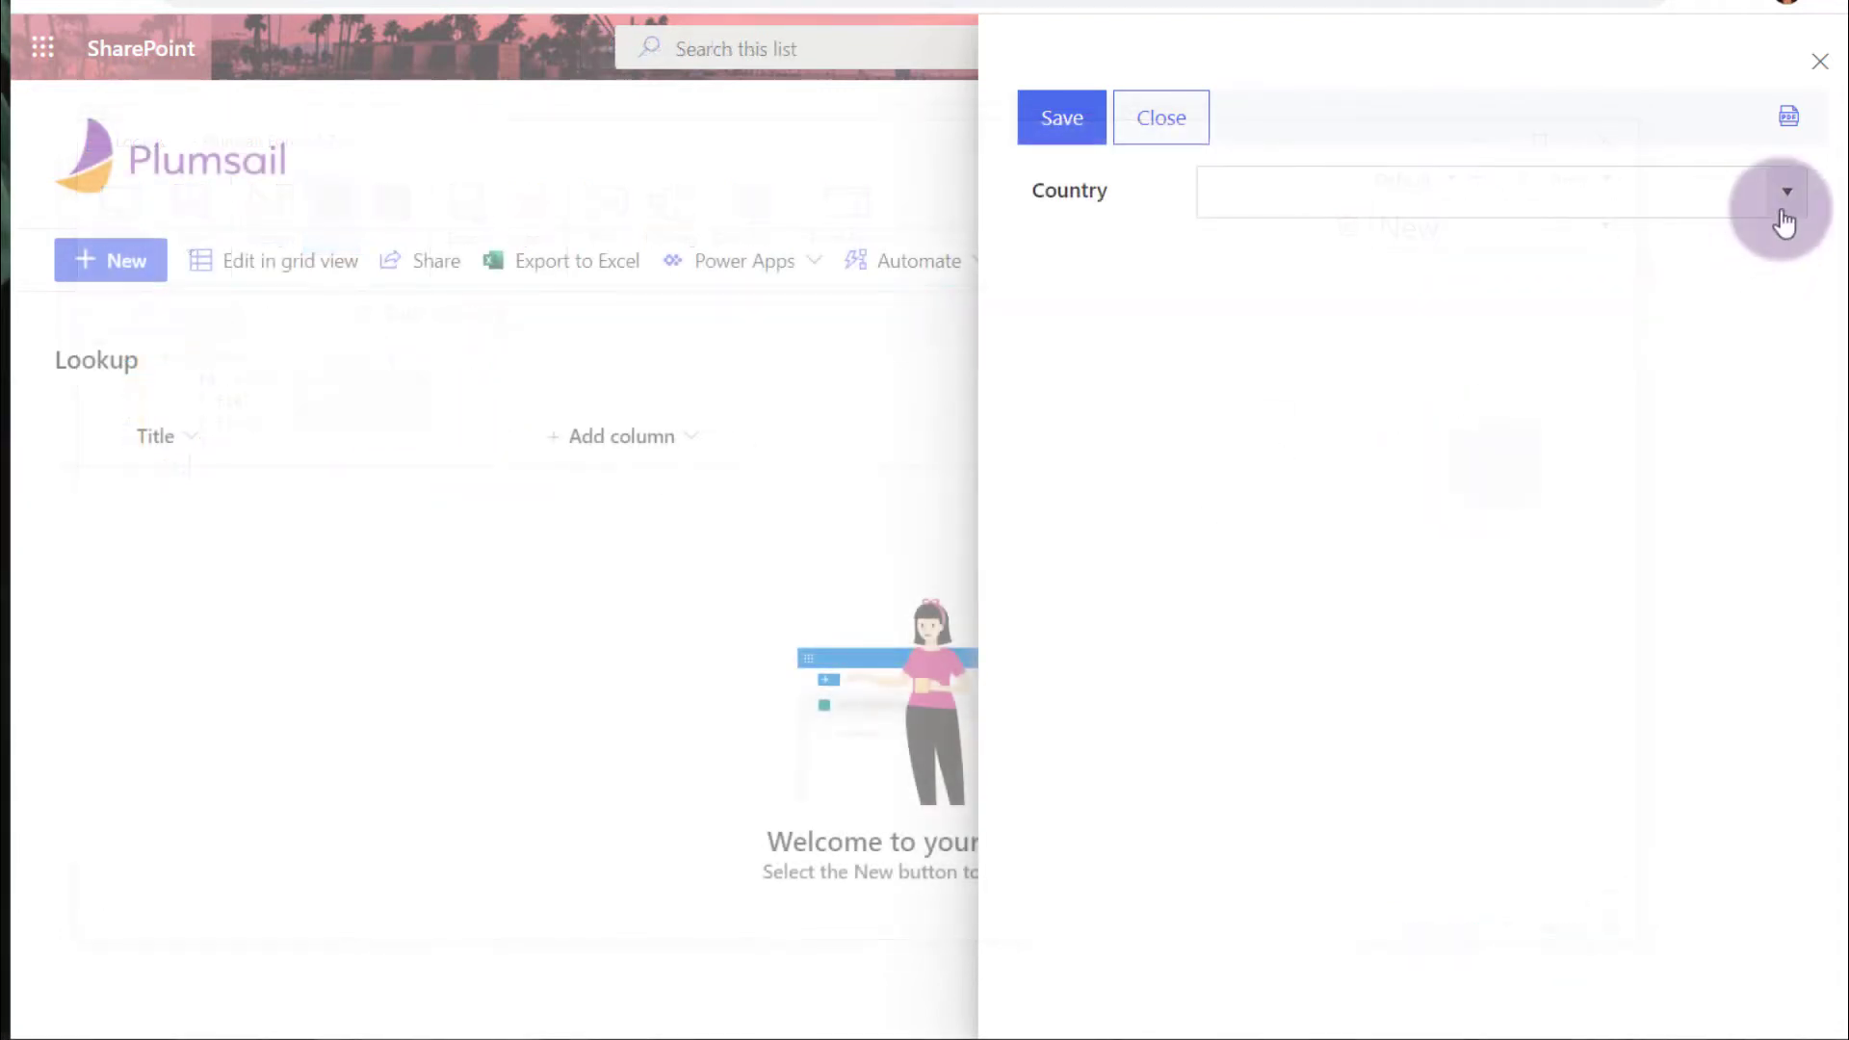
left_click(1785, 200)
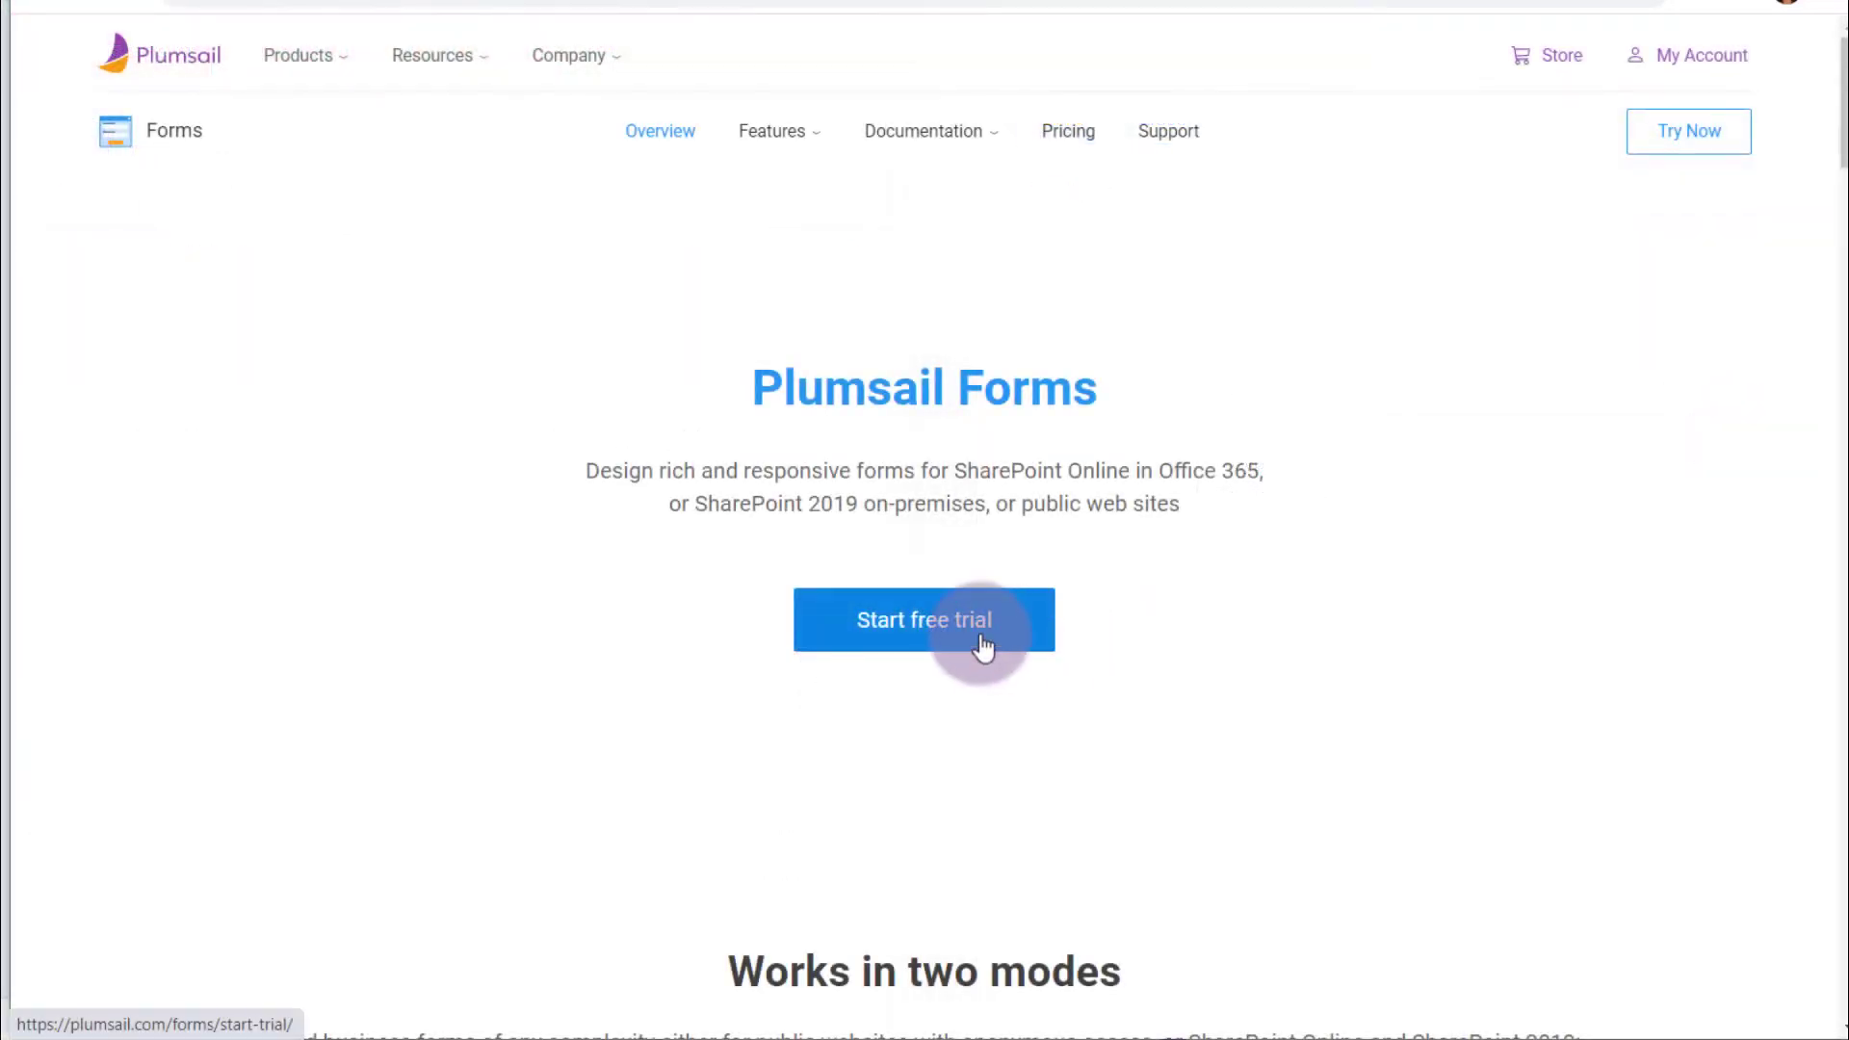
- Go to the Plumsail Forms free-trial sign-up page from the product overview
left_click(982, 645)
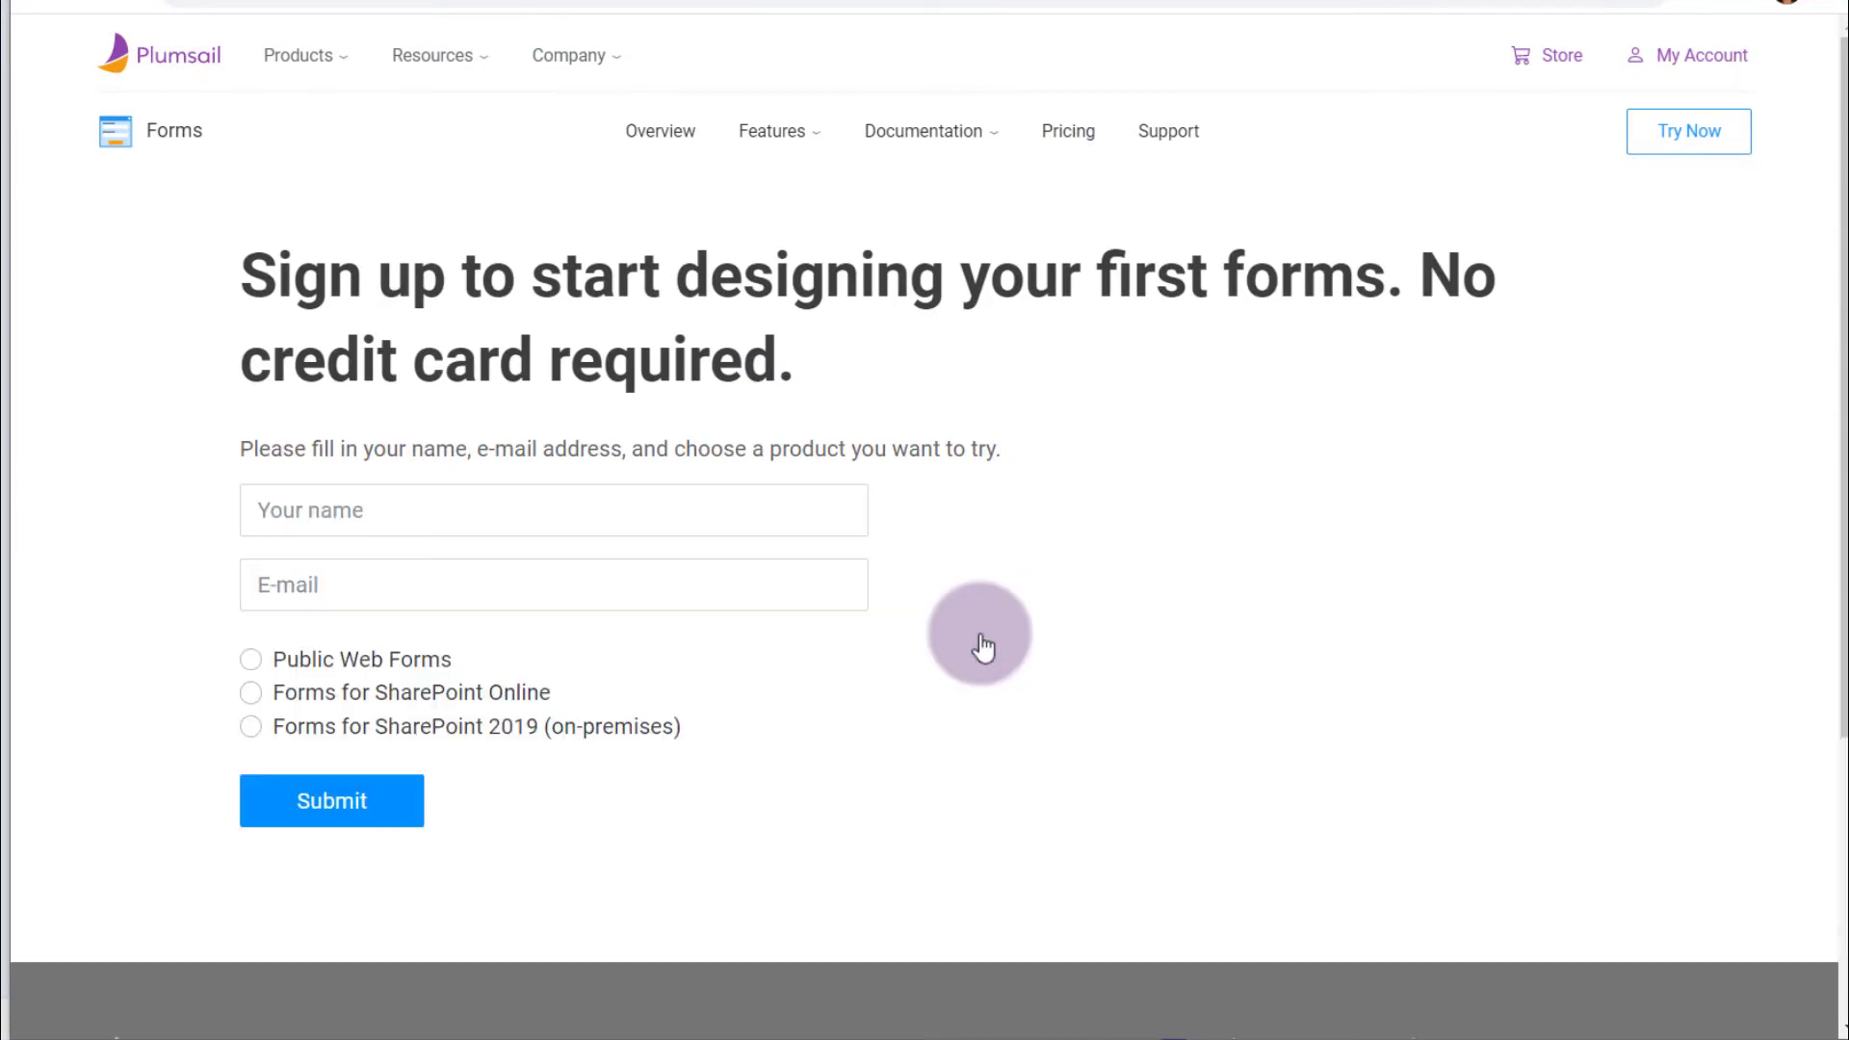